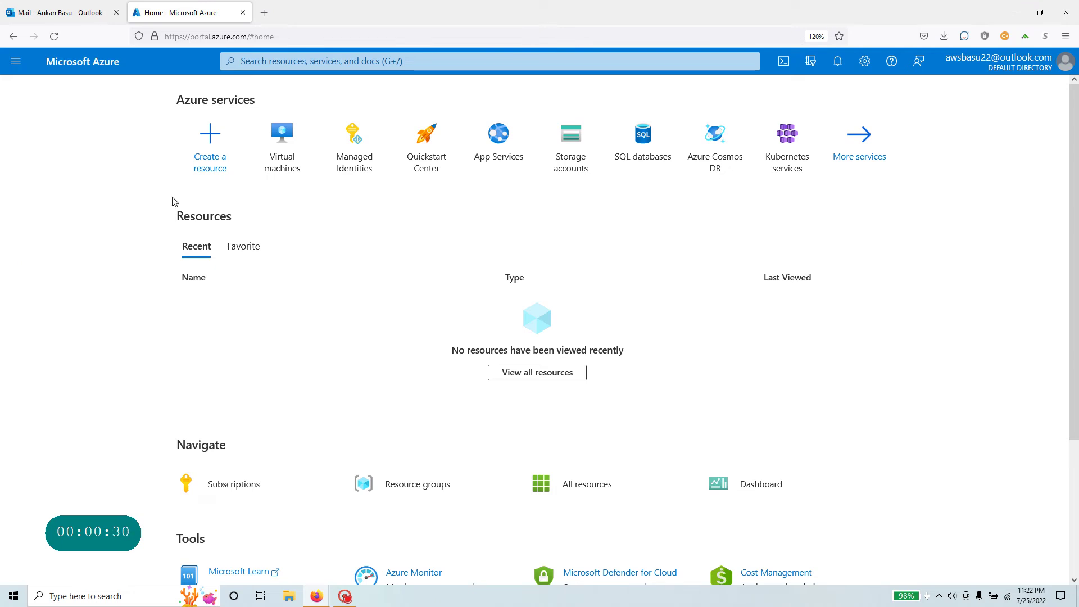
Step: Search for "IP address", open the Reserved IP addresses (classic) service and dismiss its introductory tips
click(242, 61)
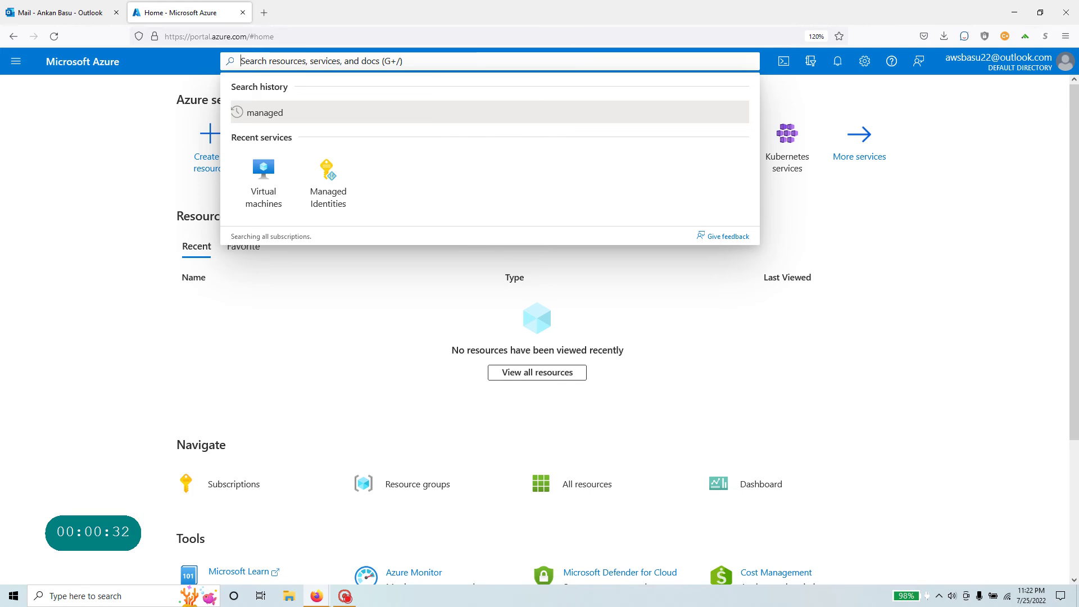
text(IP address)
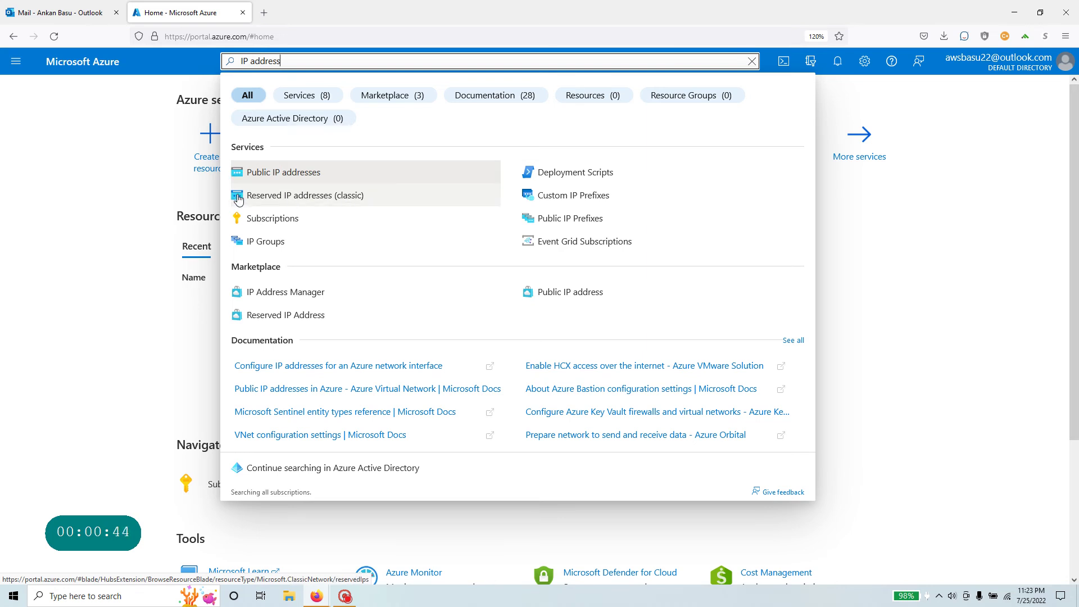
click(353, 200)
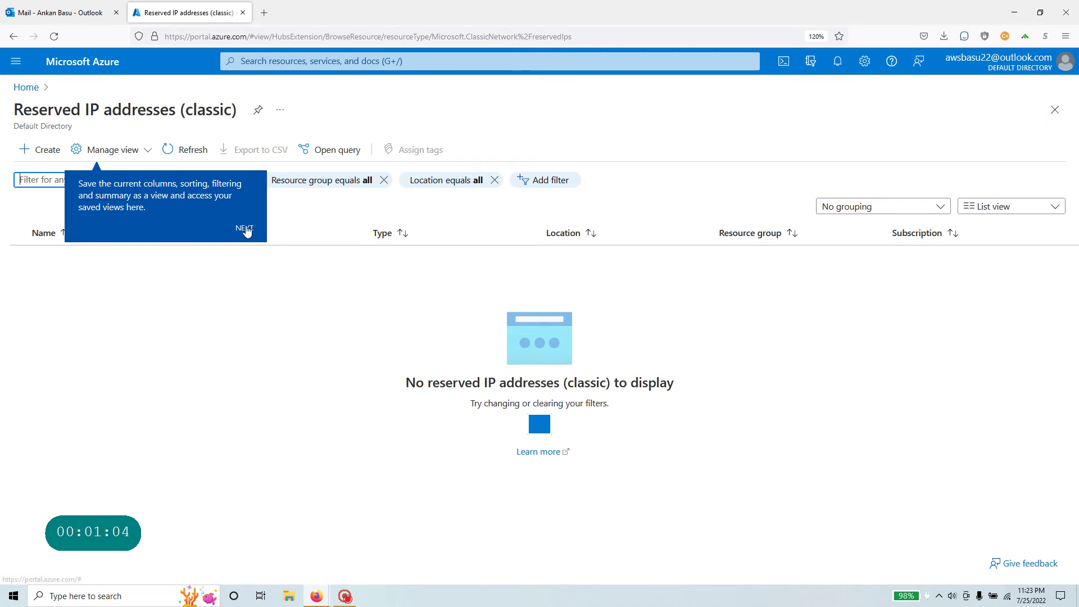
click(157, 266)
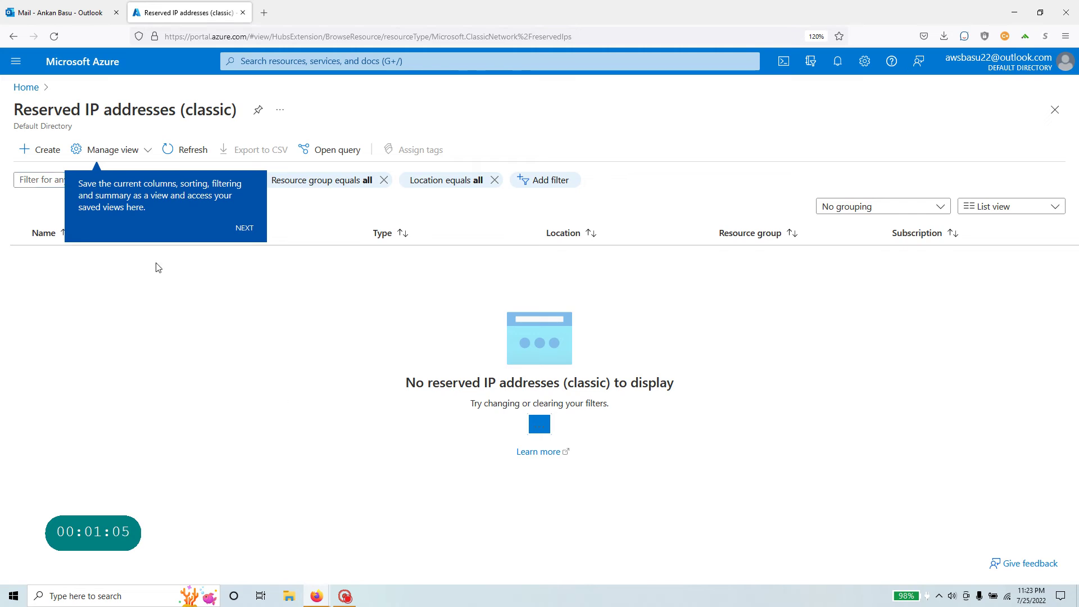
click(245, 231)
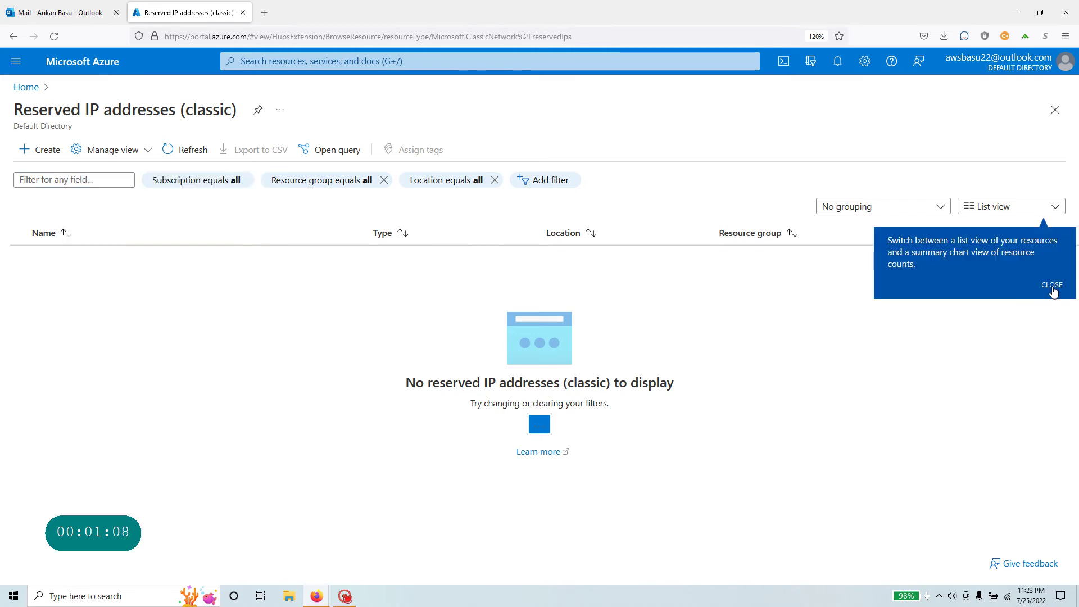
click(1050, 289)
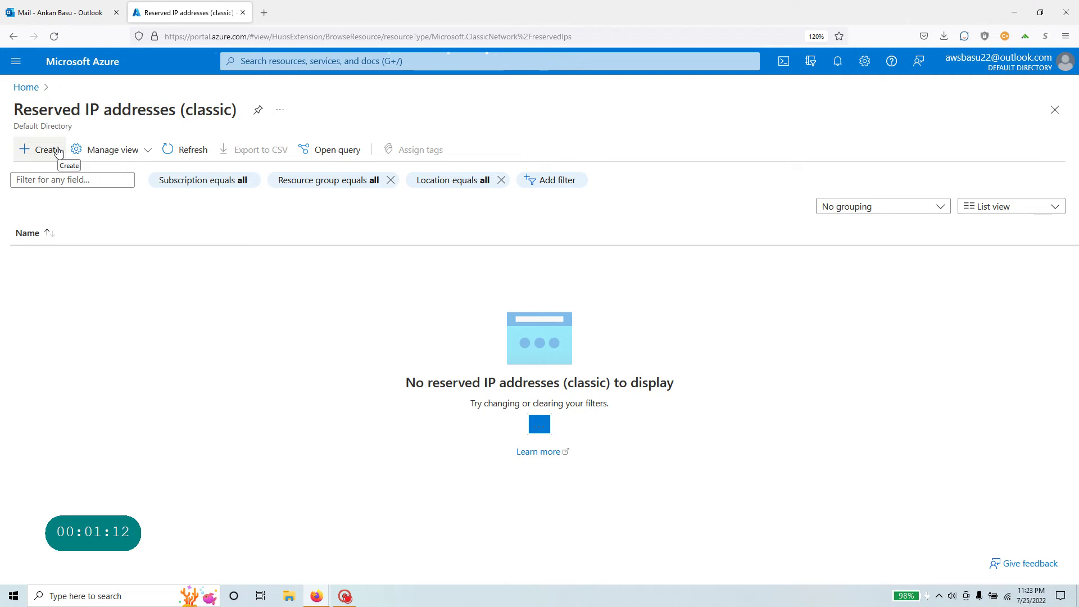
Step: Start creating a classic reserved IP address with a new resource group named classic-resource-rg
drag(235, 110, 9, 117)
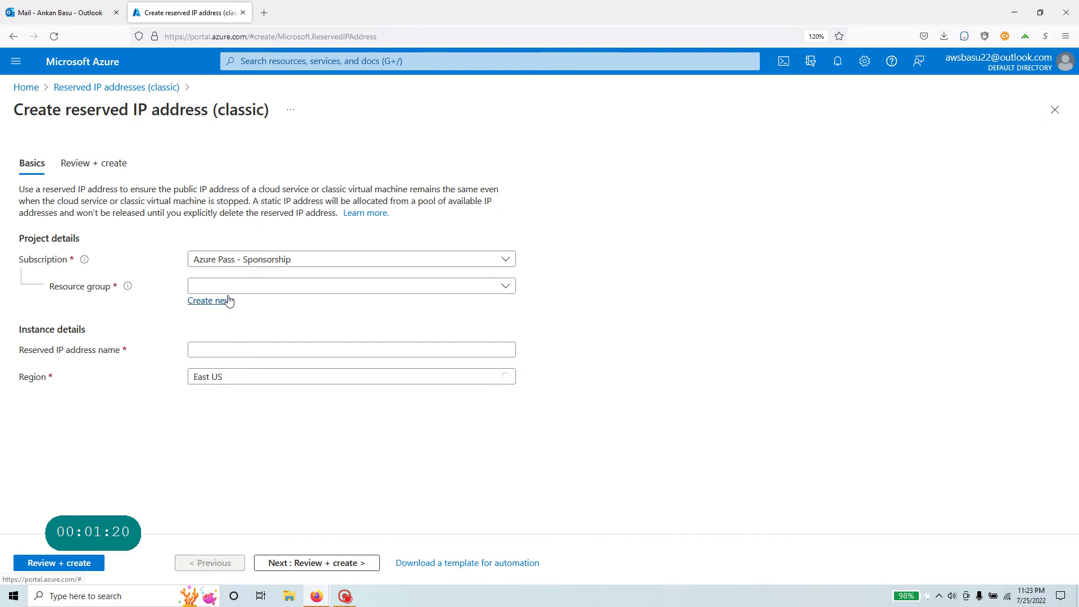
click(223, 304)
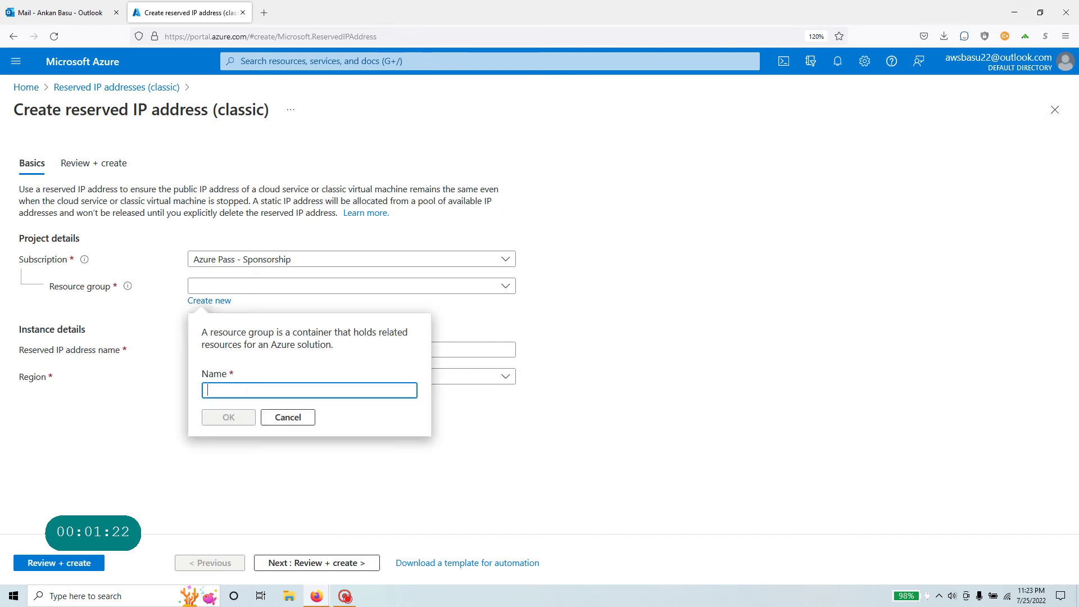
text(Class)
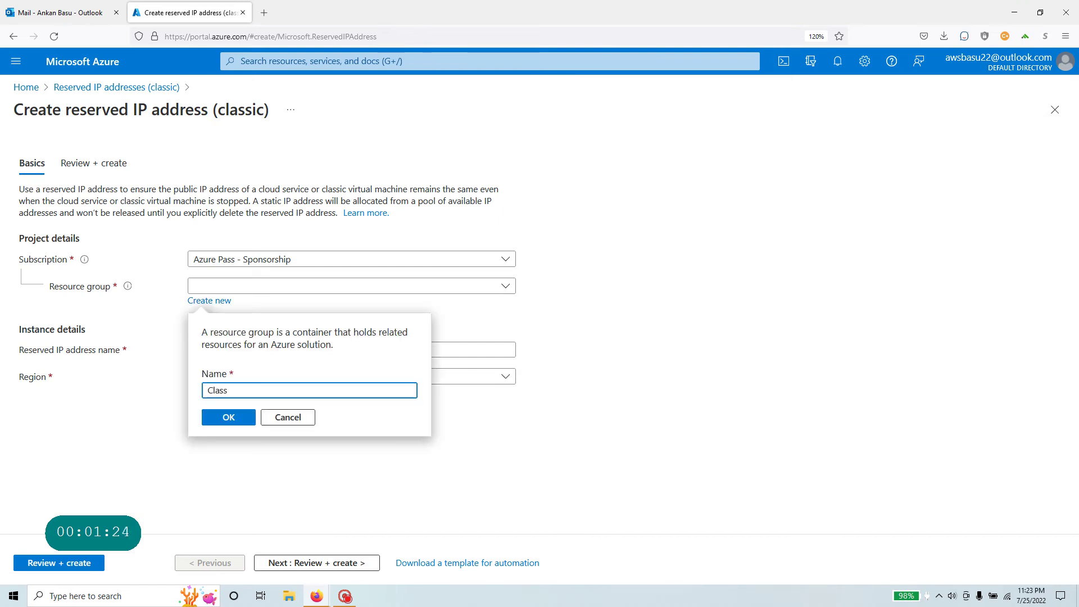
key(BackSpace)
key(BackSpace)
key(BackSpace)
key(BackSpace)
key(BackSpace)
text(classic)
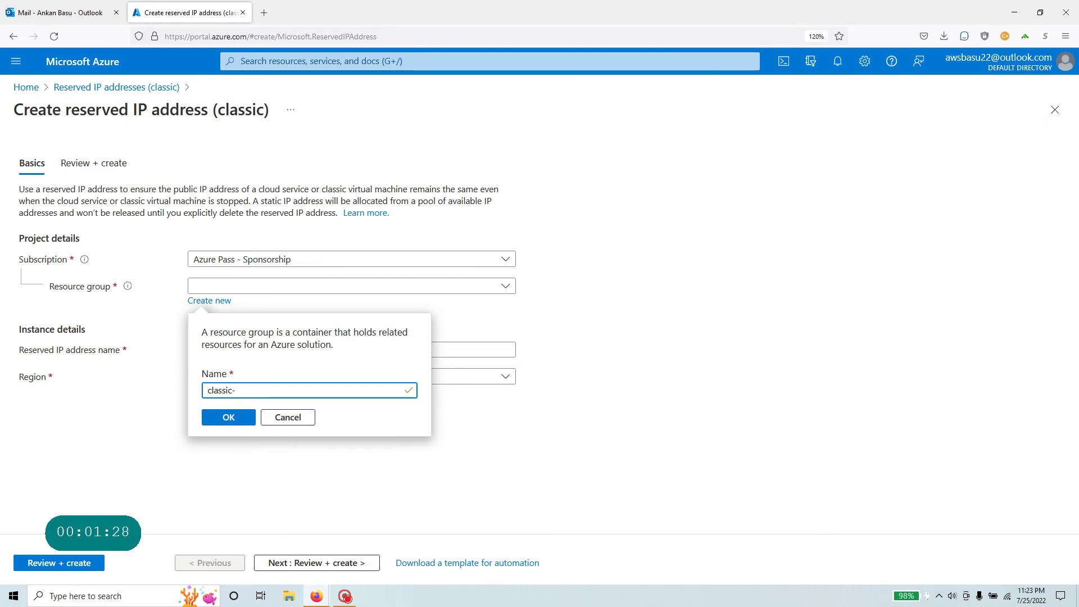
text(-resource)
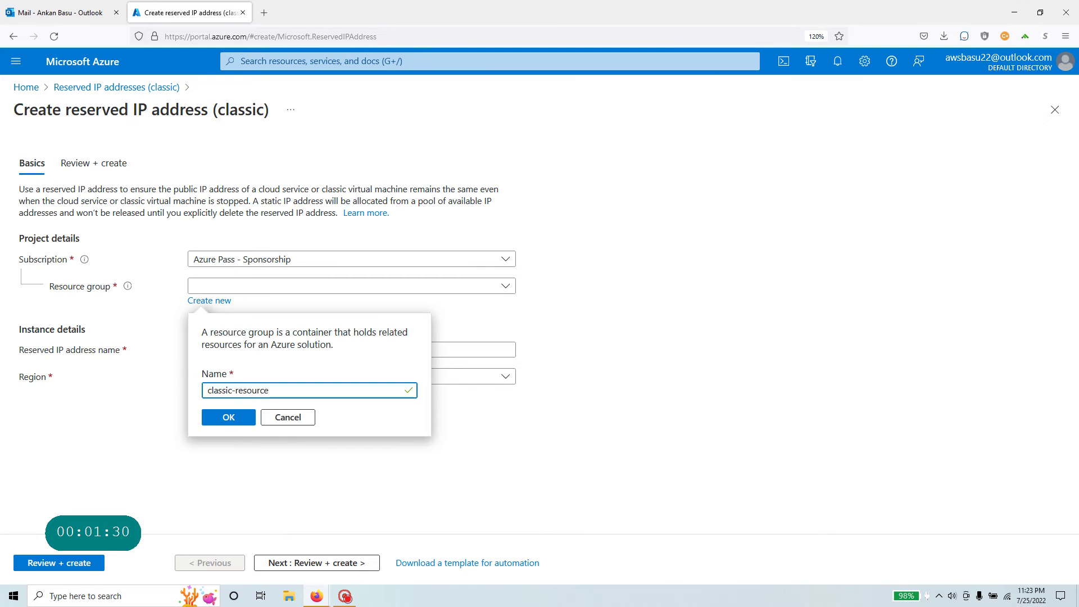
text(-rg)
click(228, 420)
Step: Name the reserved IP address test-classic-reserveved-ip and select East US as its region
click(419, 350)
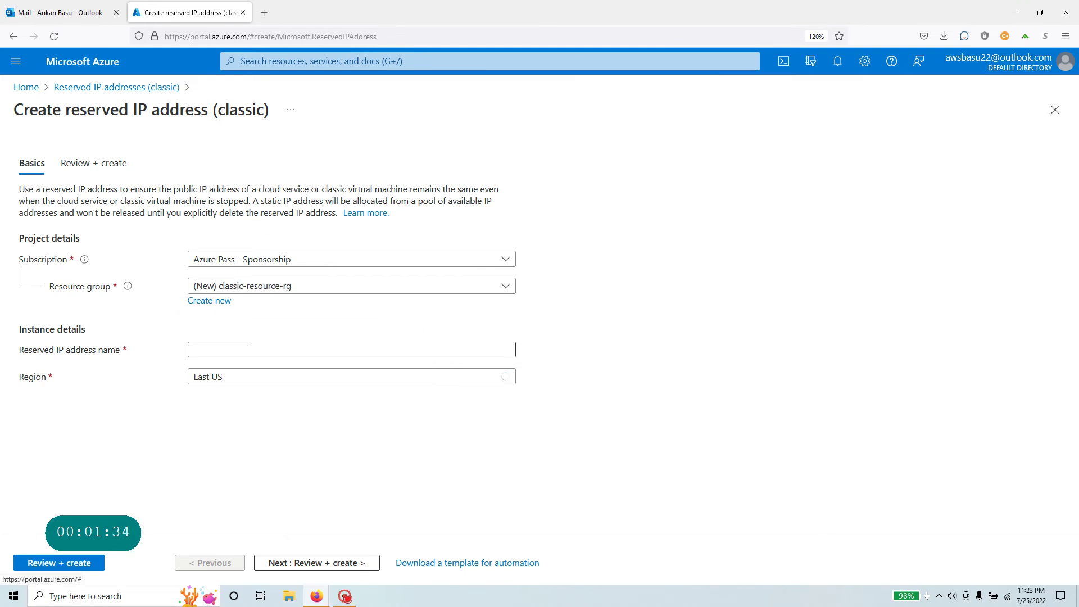
text(test)
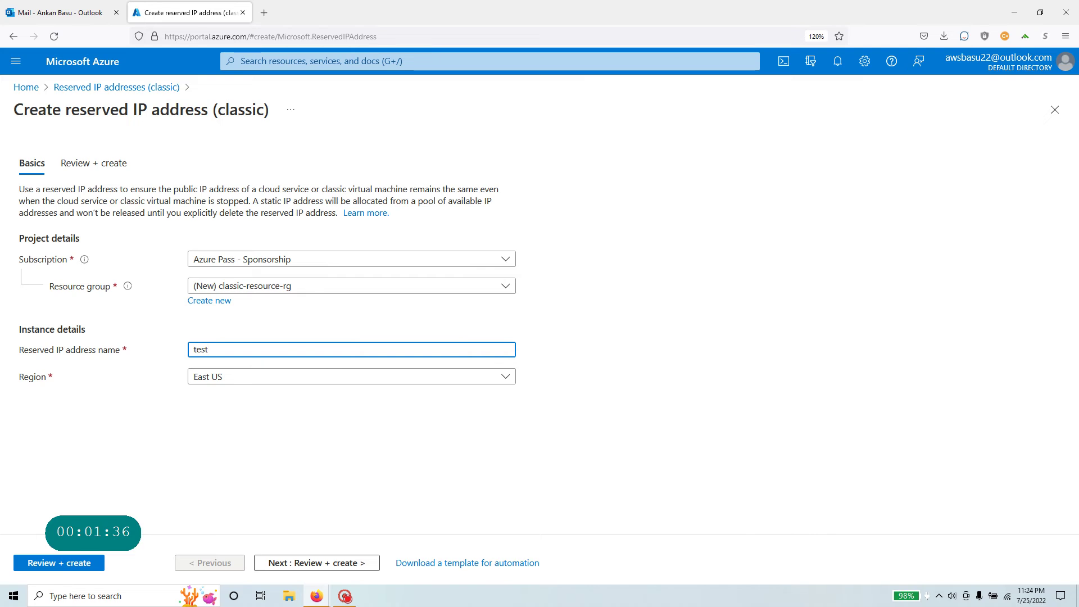
text(-cla)
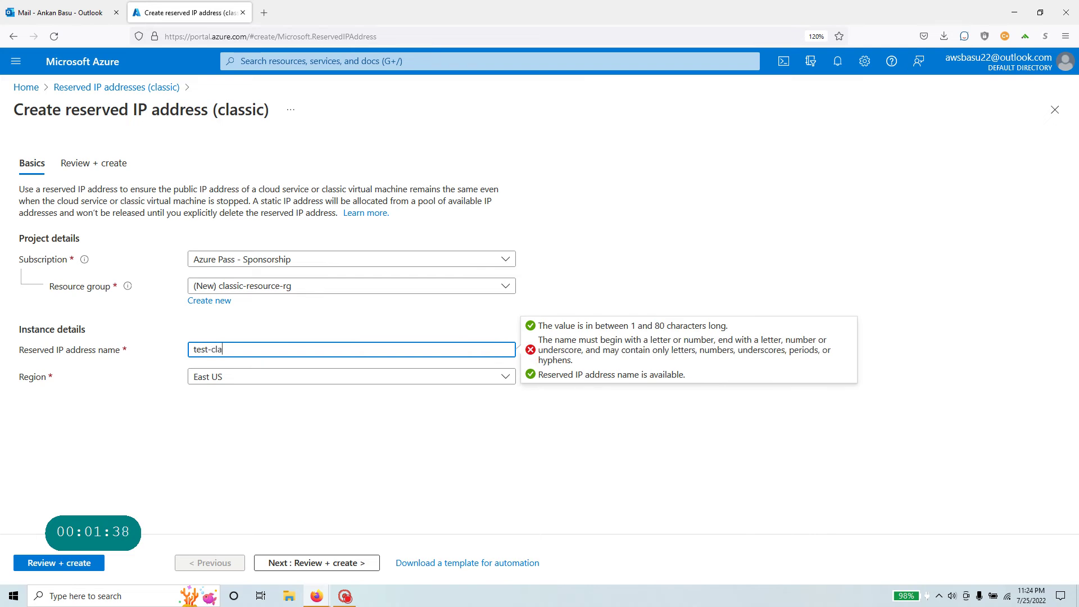
text(ssic-)
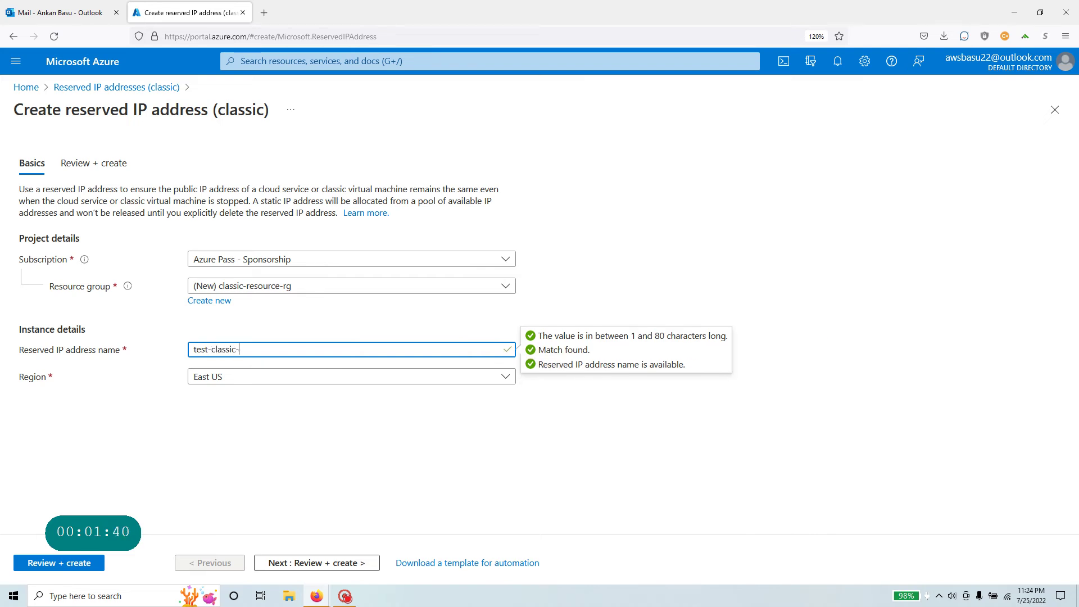
text(reserverved-ip)
click(300, 468)
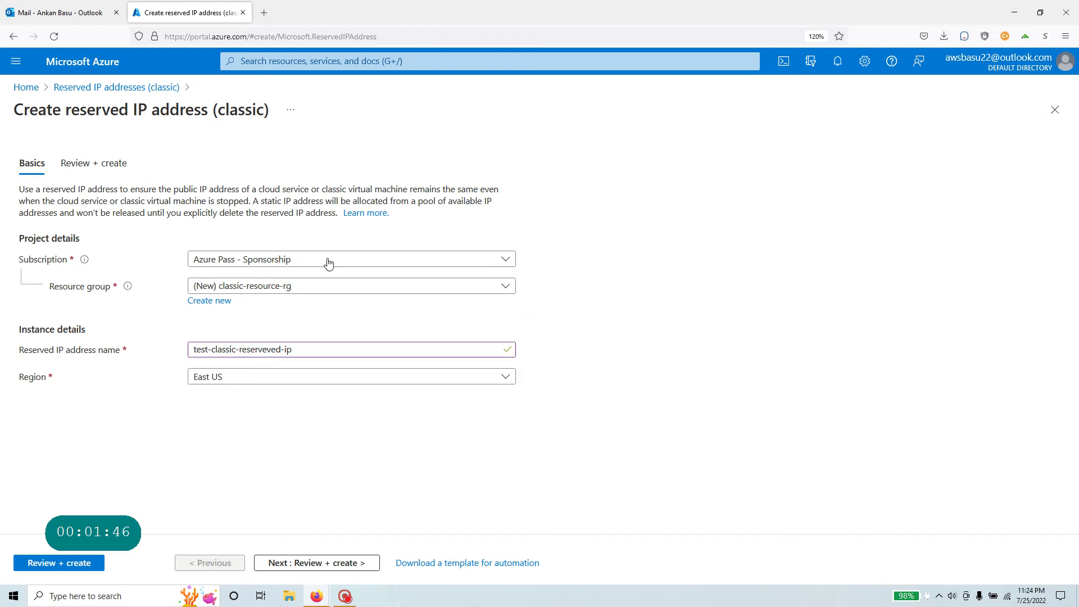
click(286, 385)
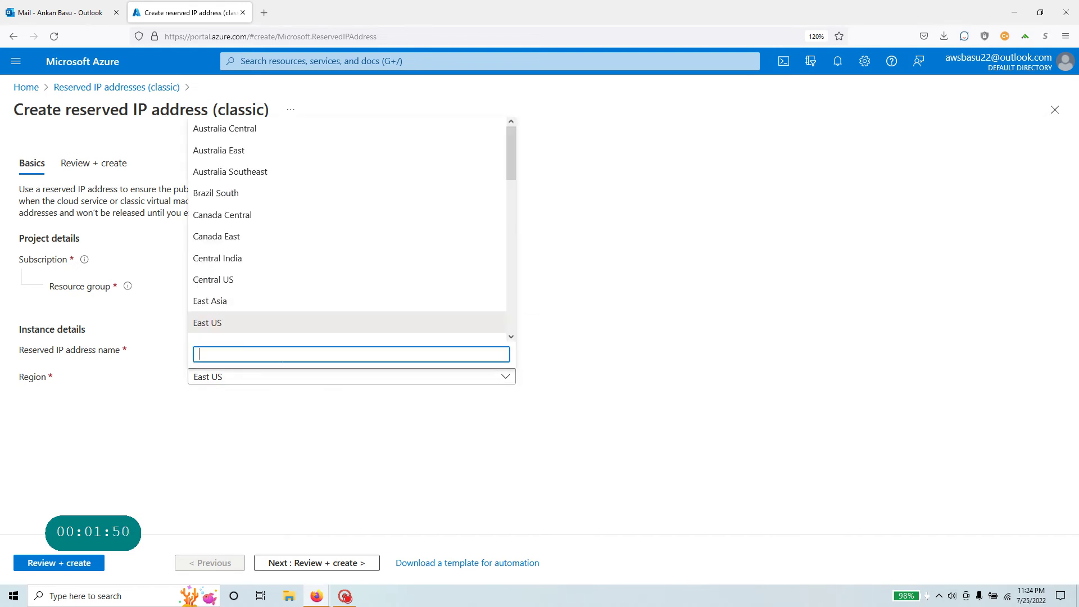
click(280, 331)
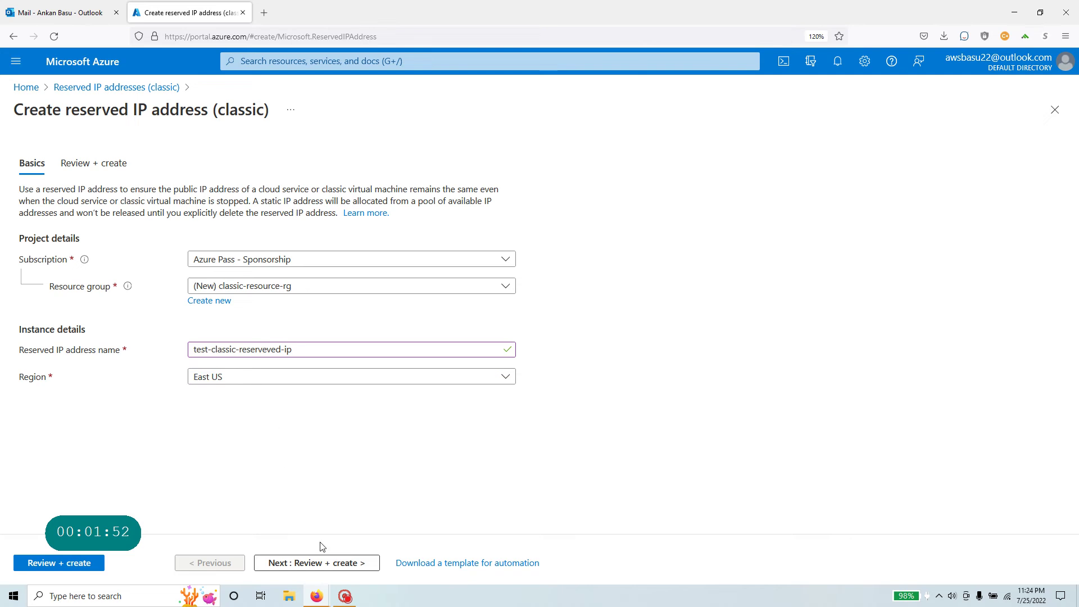
Step: Review and create the classic reserved IP address, and check its deployment details and notifications
click(329, 563)
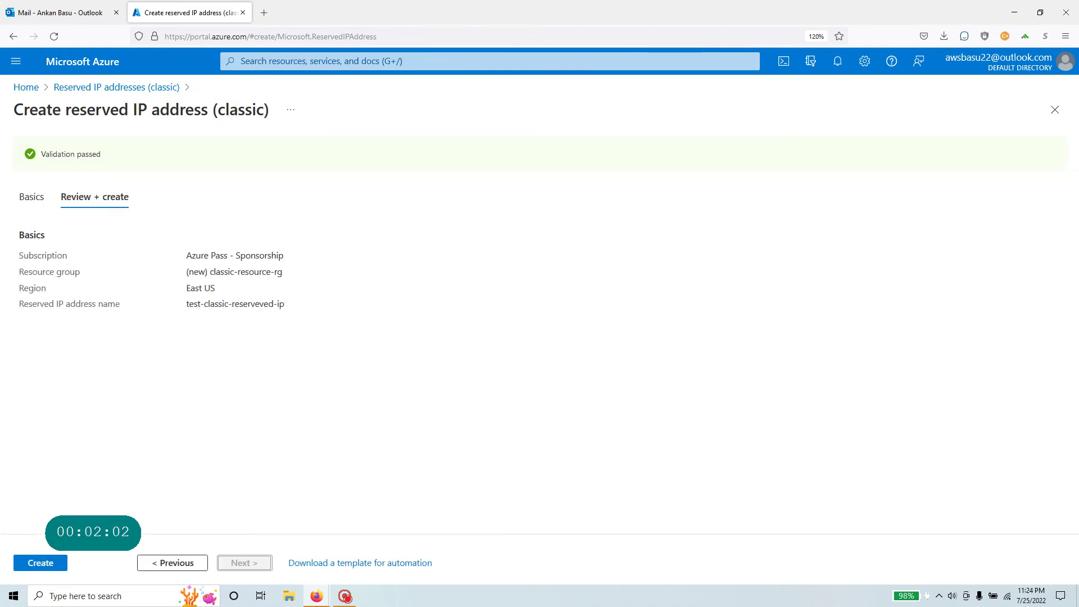
drag(115, 164, 28, 163)
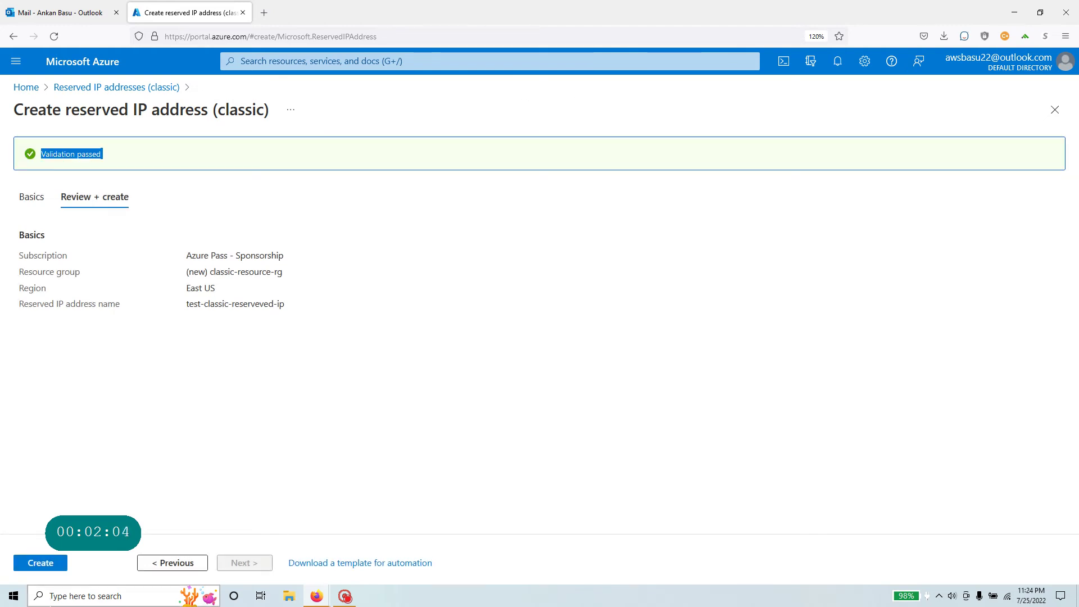
click(44, 565)
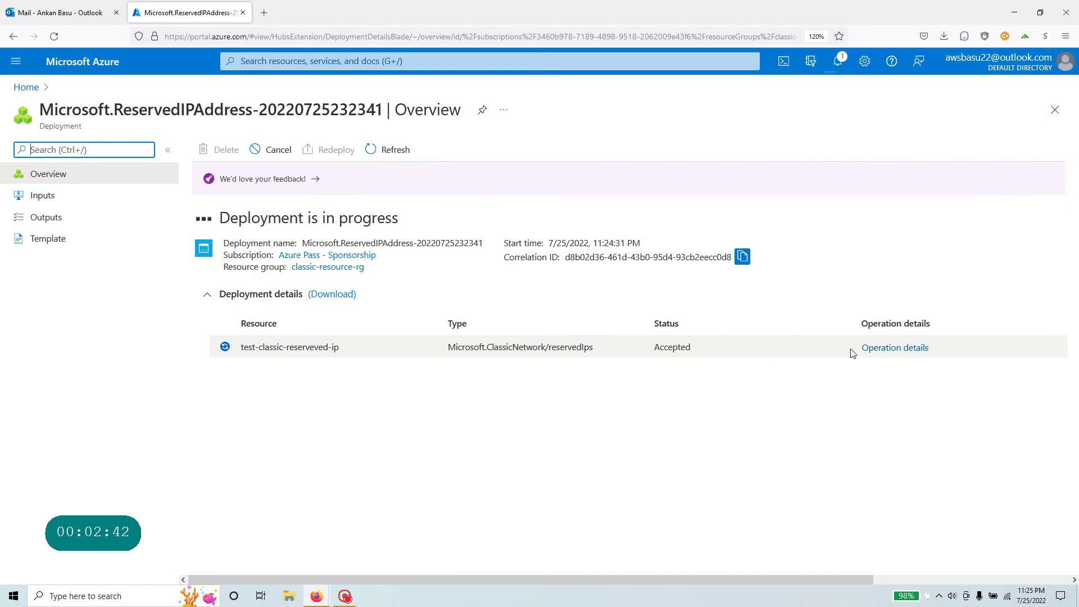
drag(947, 351, 233, 333)
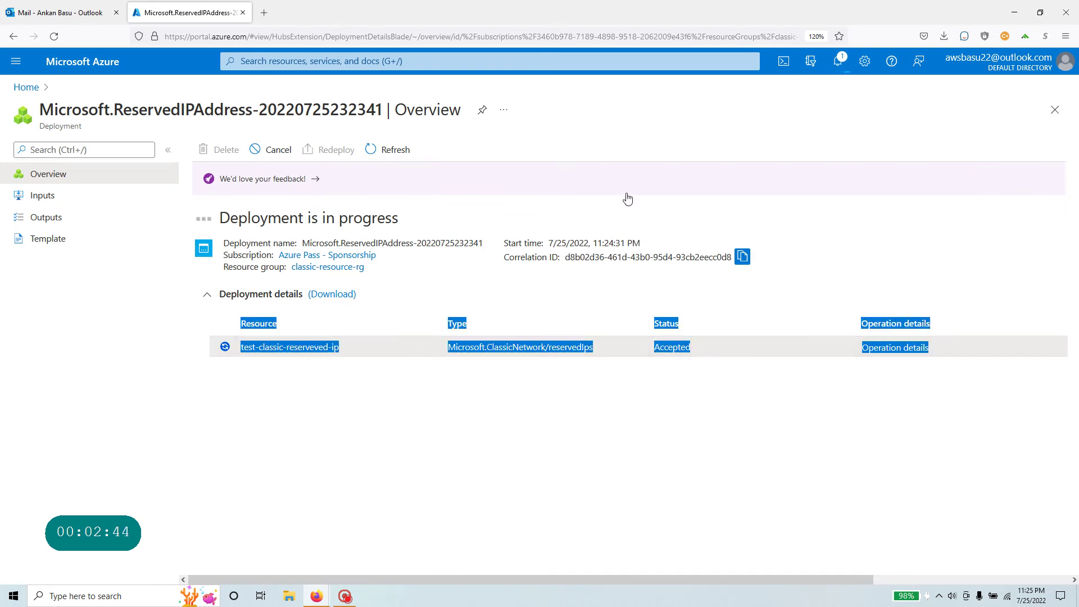
click(842, 66)
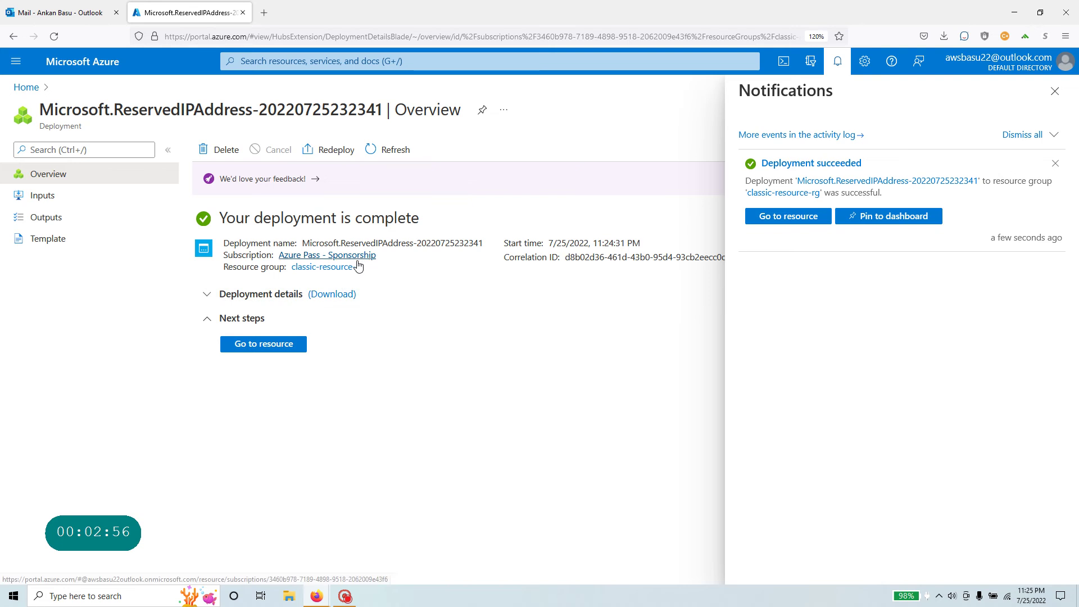
Step: Open the reserved IP resource from the classic-resource-rg resource group and examine its assigned IP address
click(343, 273)
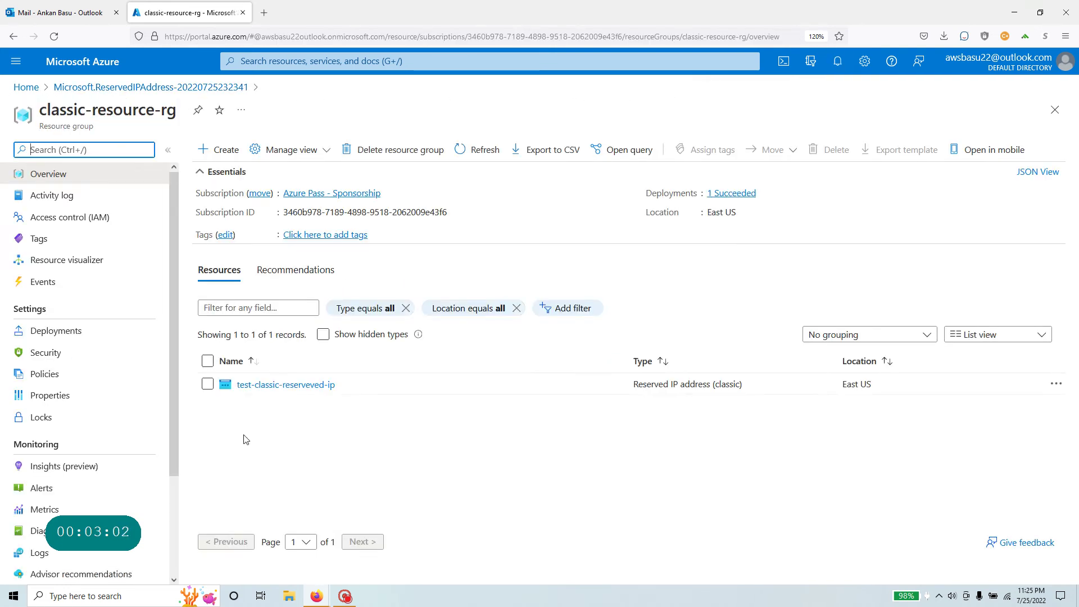
mouse_move(289, 390)
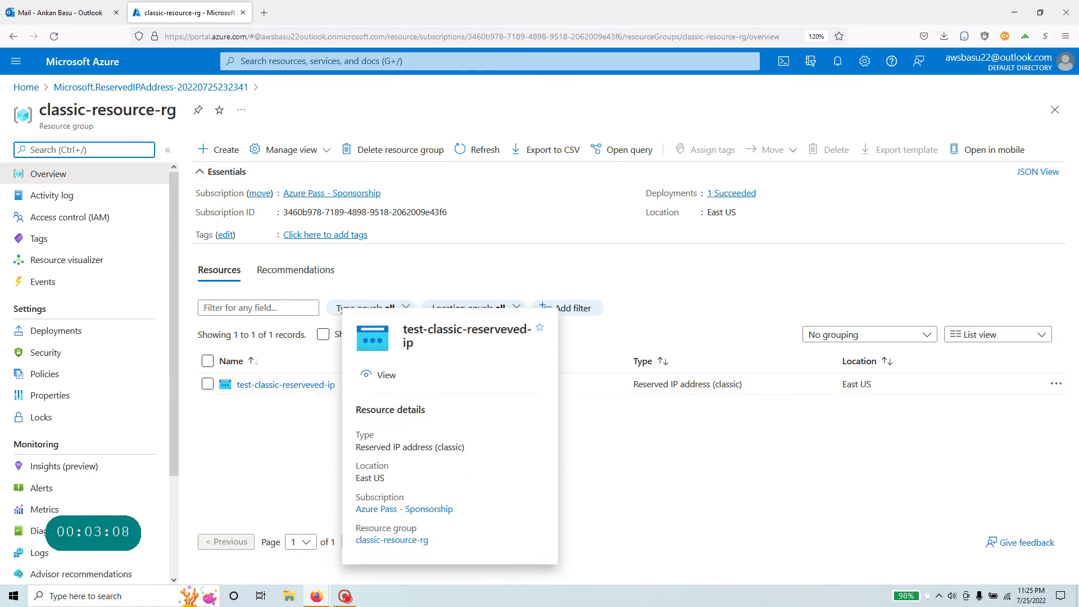
drag(177, 111, 43, 111)
click(321, 386)
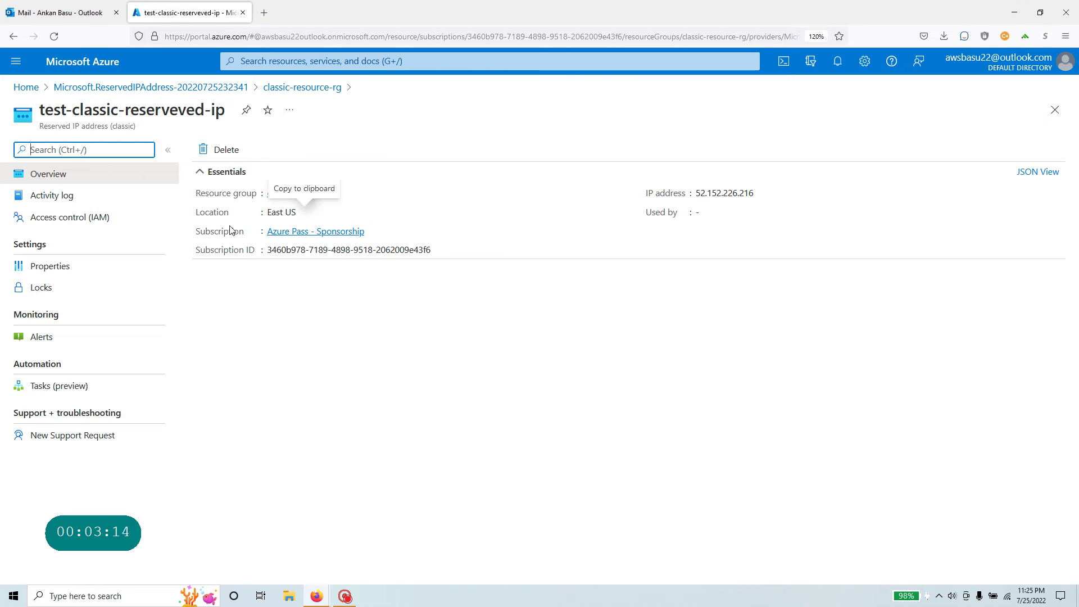
drag(696, 194, 751, 223)
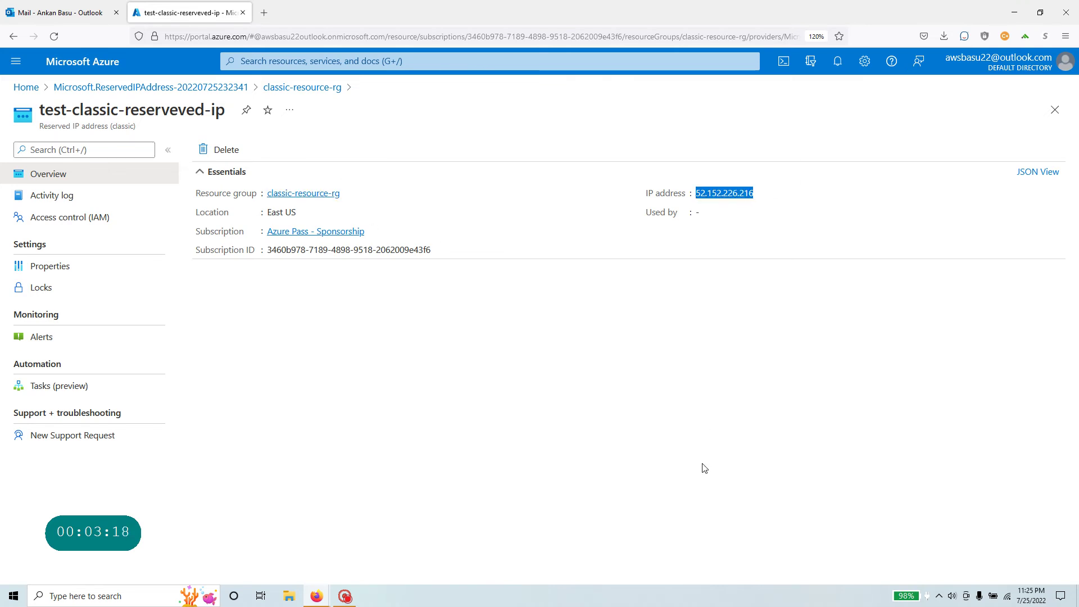
Step: Examine the resource type in the reserved IP address's JSON definition, then close the JSON view
click(1038, 173)
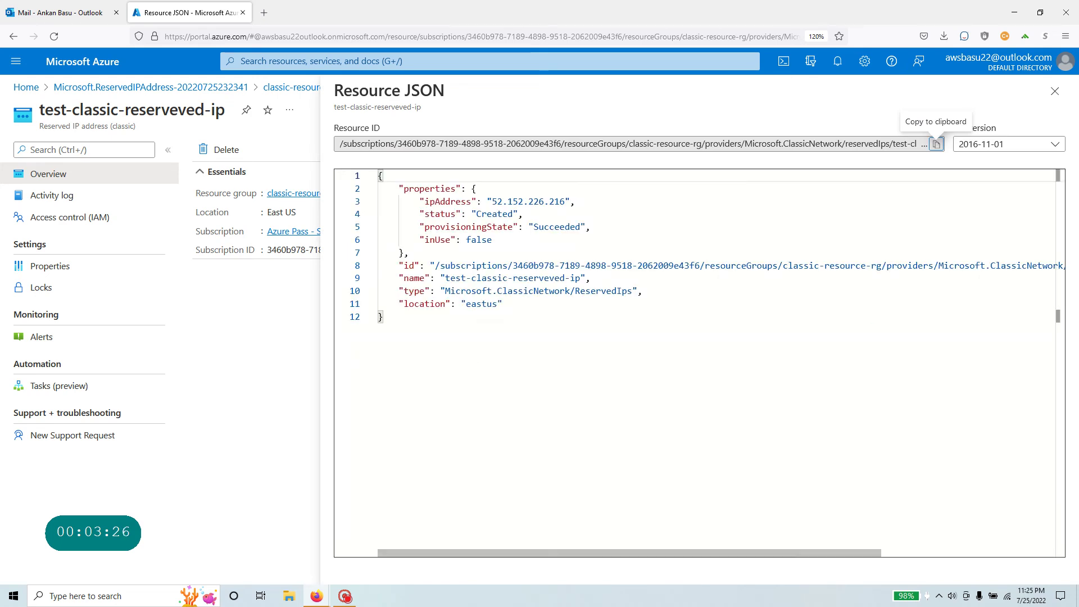
drag(445, 290, 497, 290)
click(534, 290)
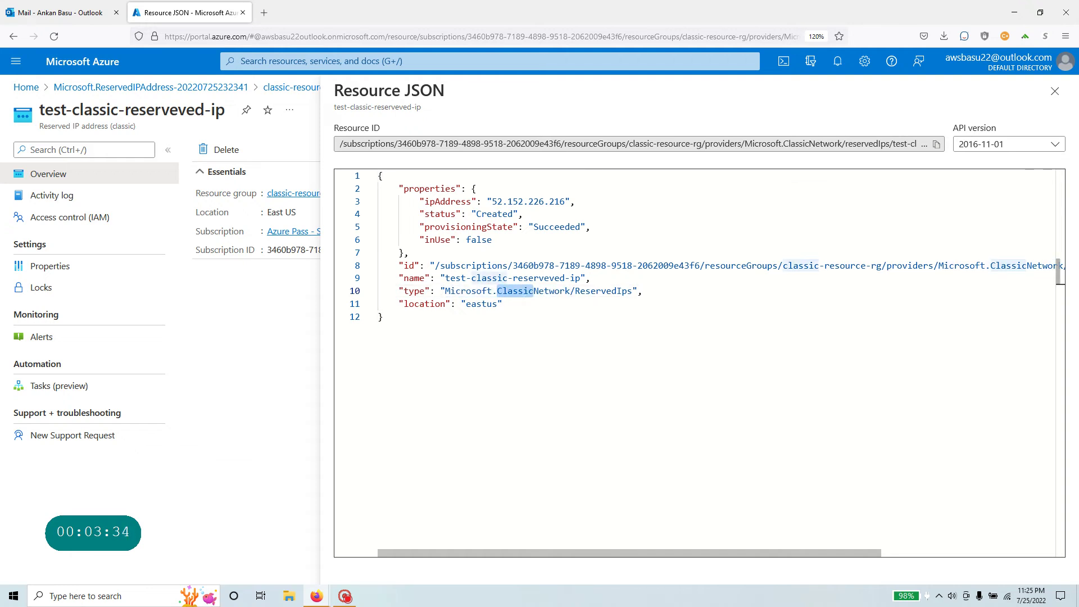
drag(642, 291, 440, 290)
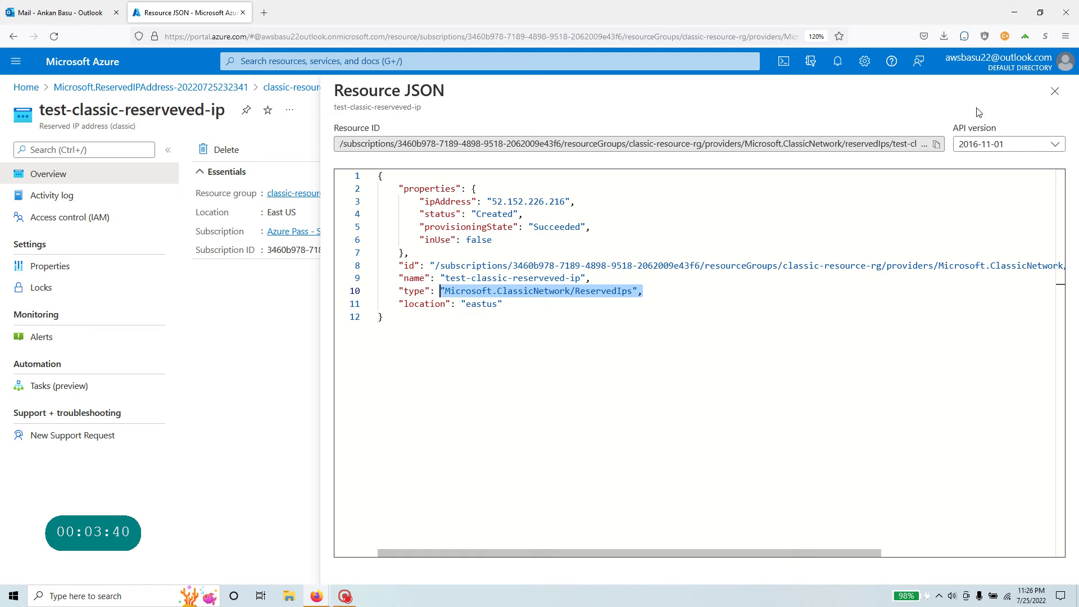
click(1055, 91)
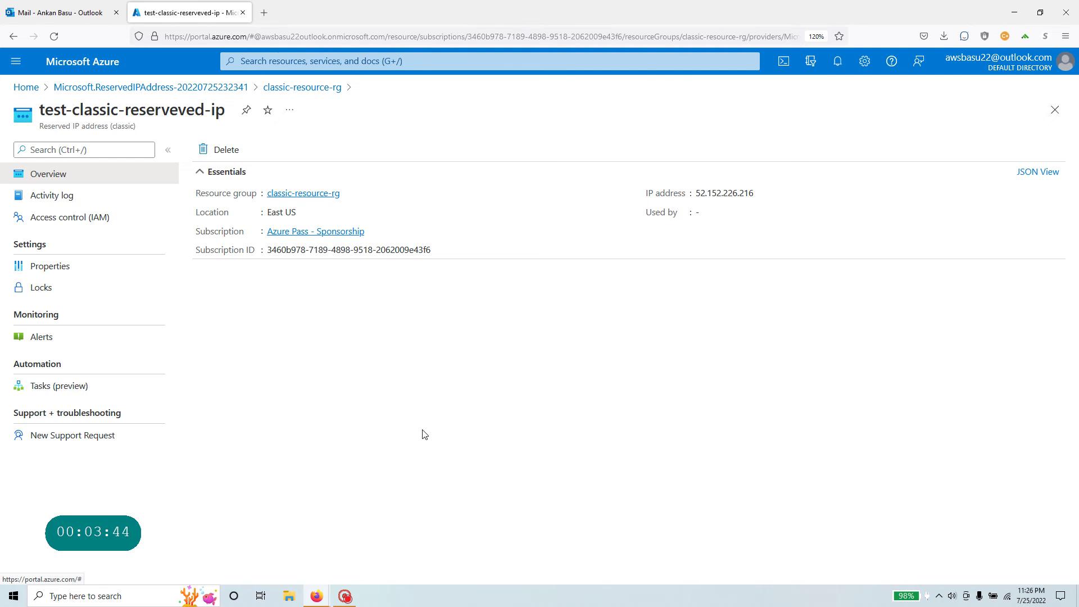
Step: Return to the portal home, search for "policy" and open the Policy service's list of definitions
click(25, 87)
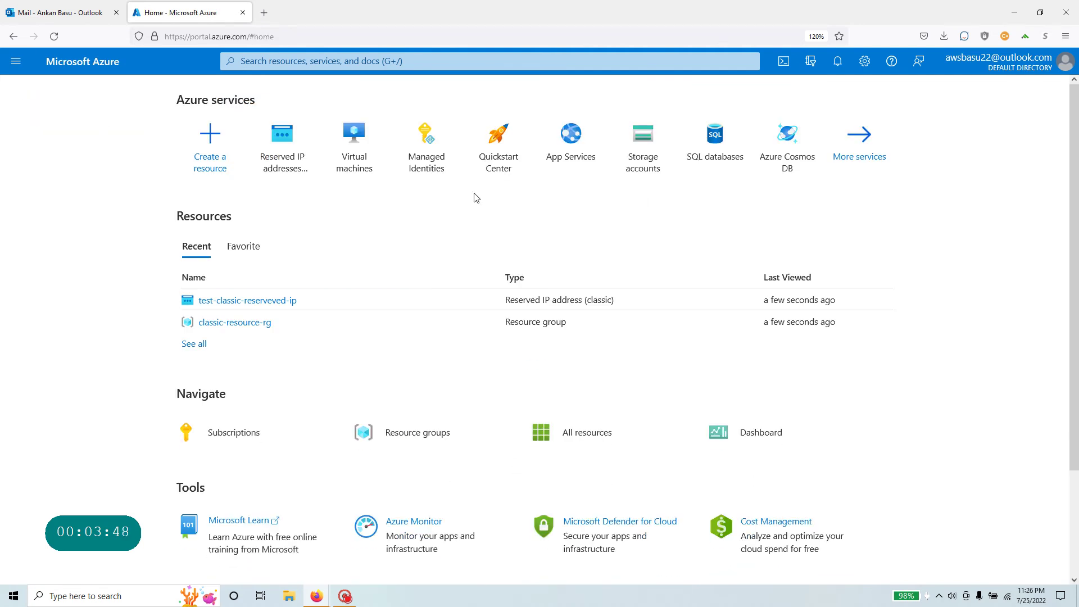
click(476, 65)
text(policy)
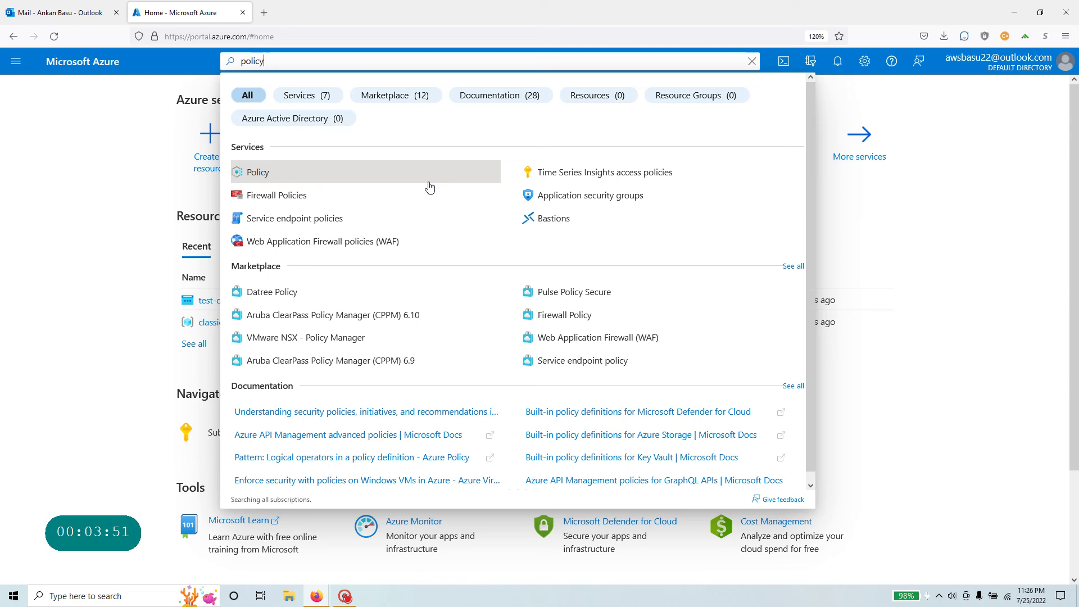
click(345, 178)
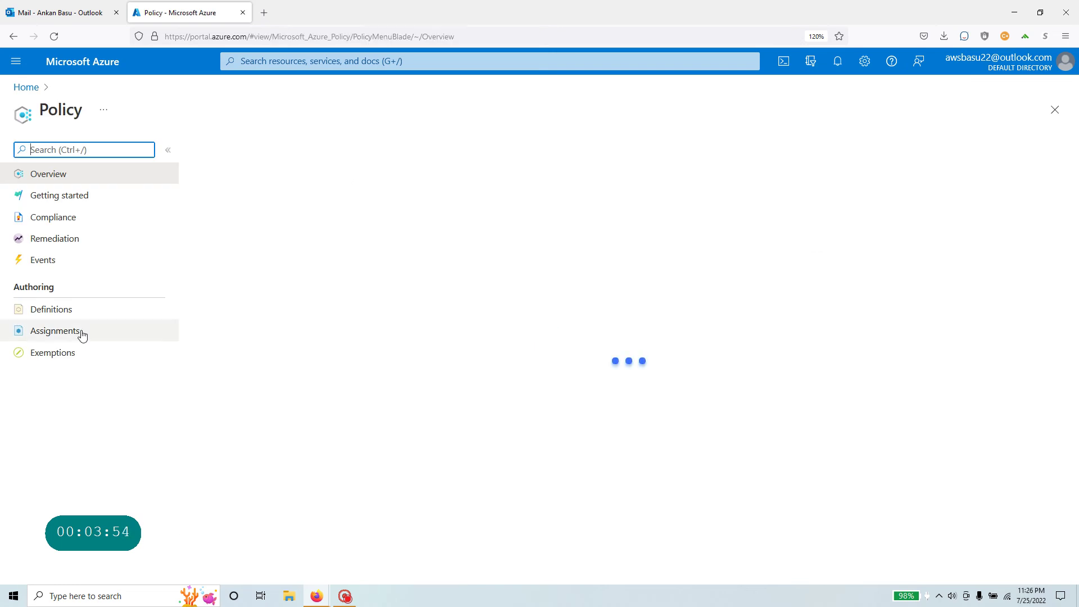
click(69, 315)
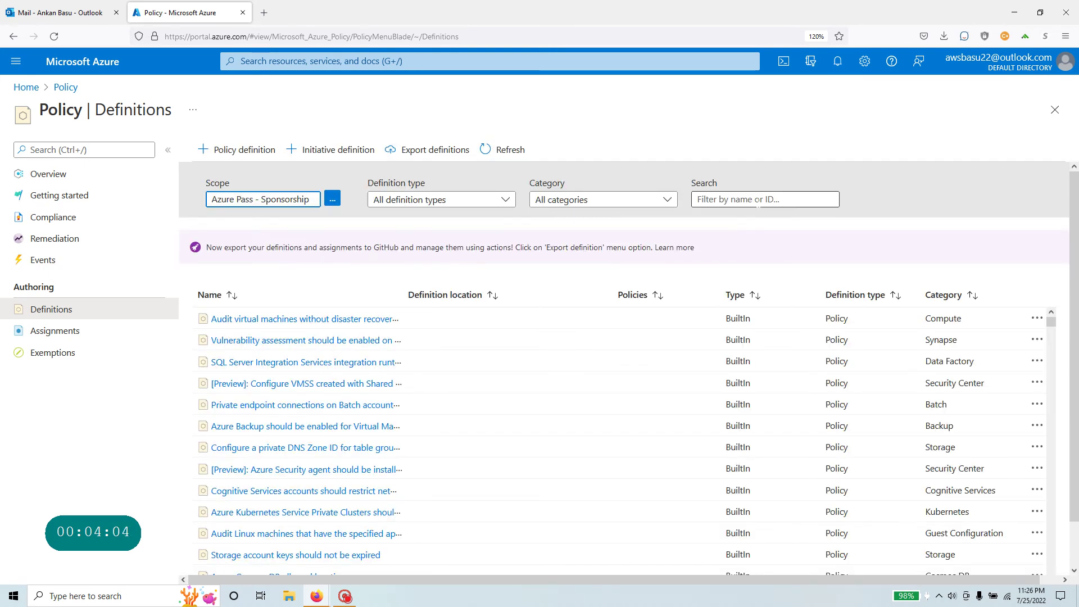
Step: Search the policy definitions for "classic", check the blank new policy definition form and return to the definitions list
click(709, 200)
text(classic)
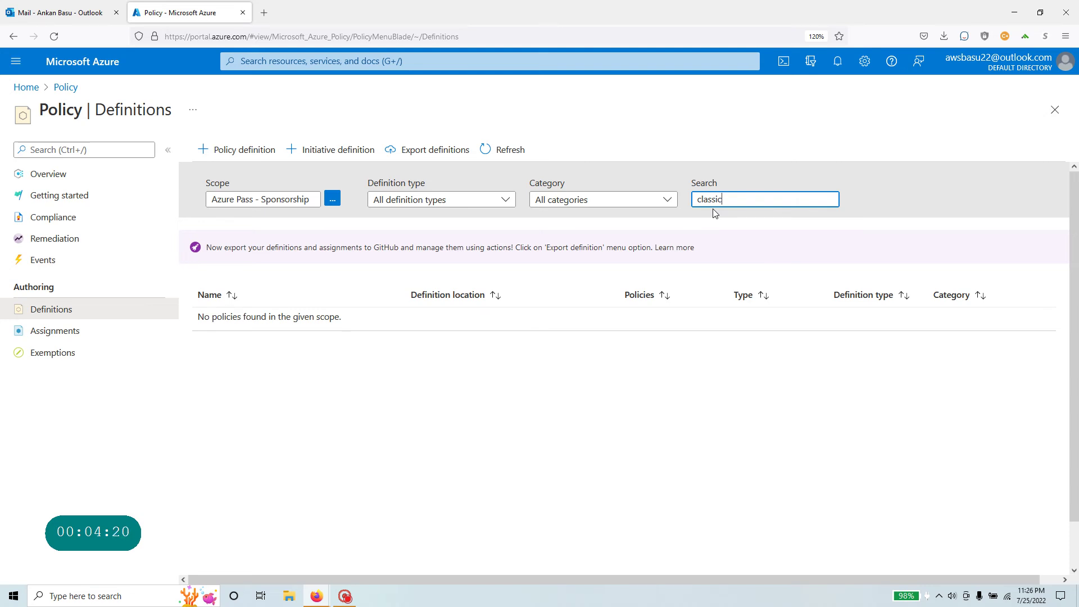
click(256, 158)
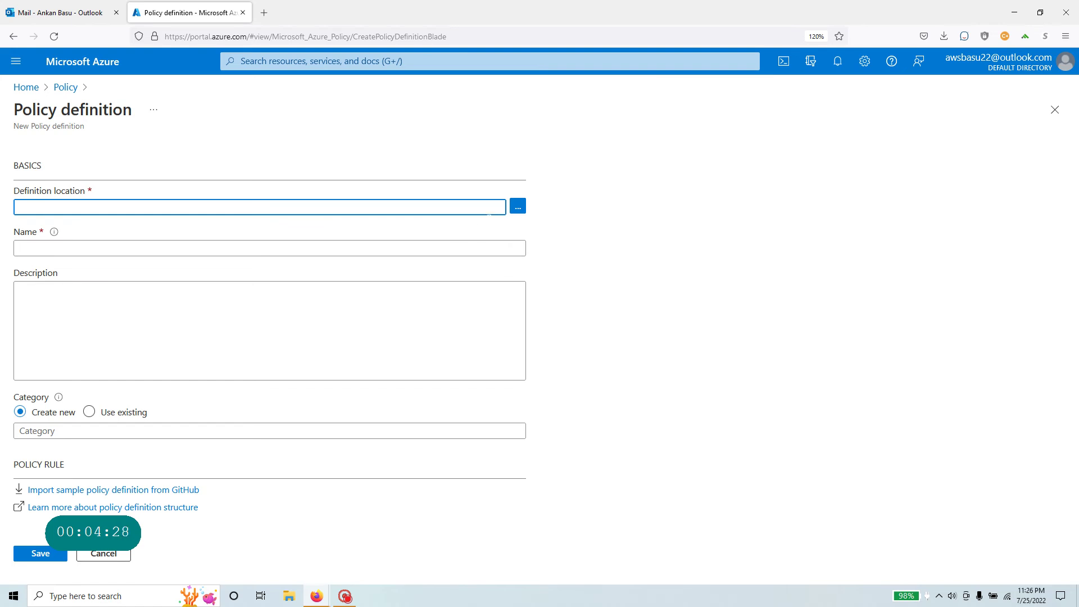
click(66, 88)
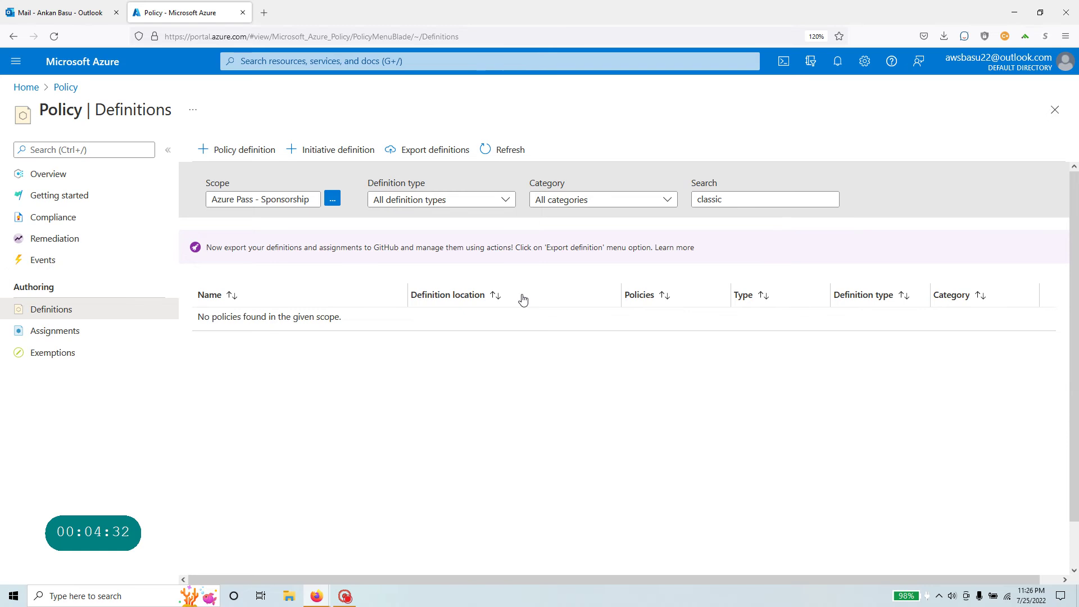
Step: Search the policy definitions for "deny" instead, and clear the search filter
click(731, 199)
key(ctrl+a)
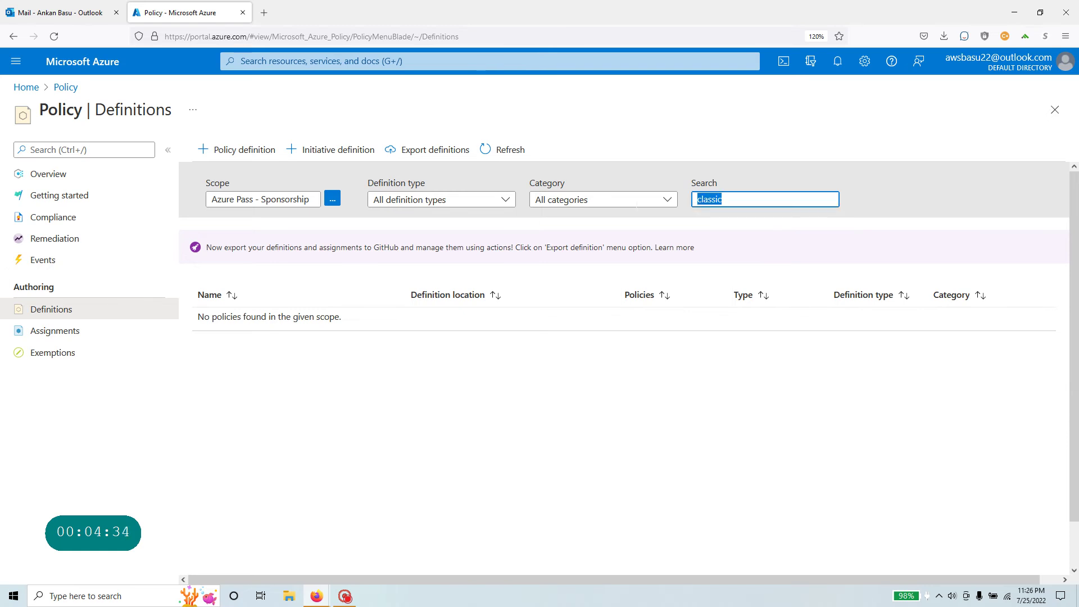
key(BackSpace)
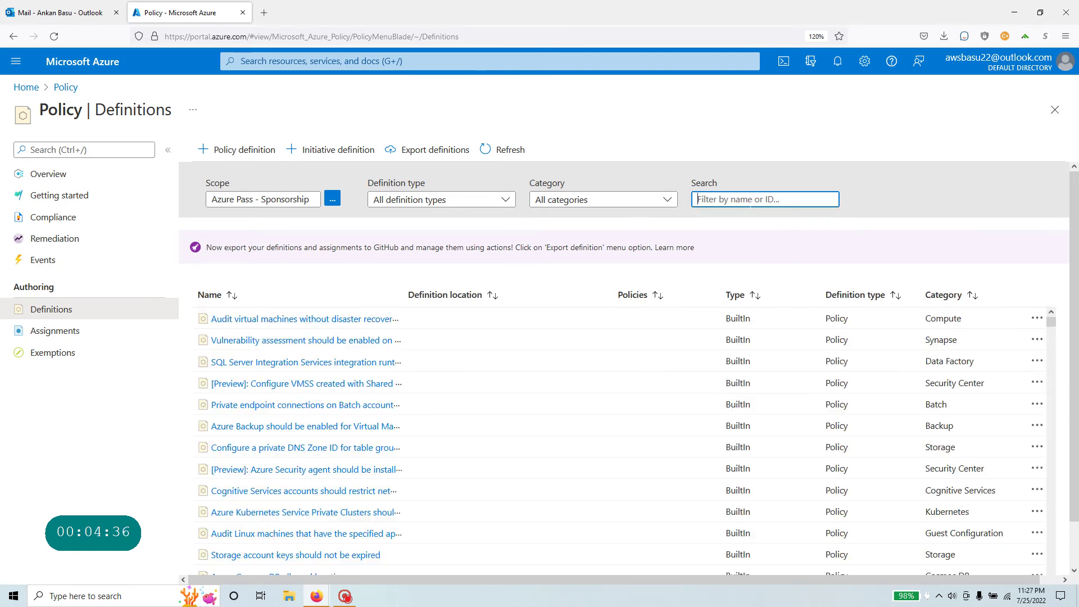
text(deny)
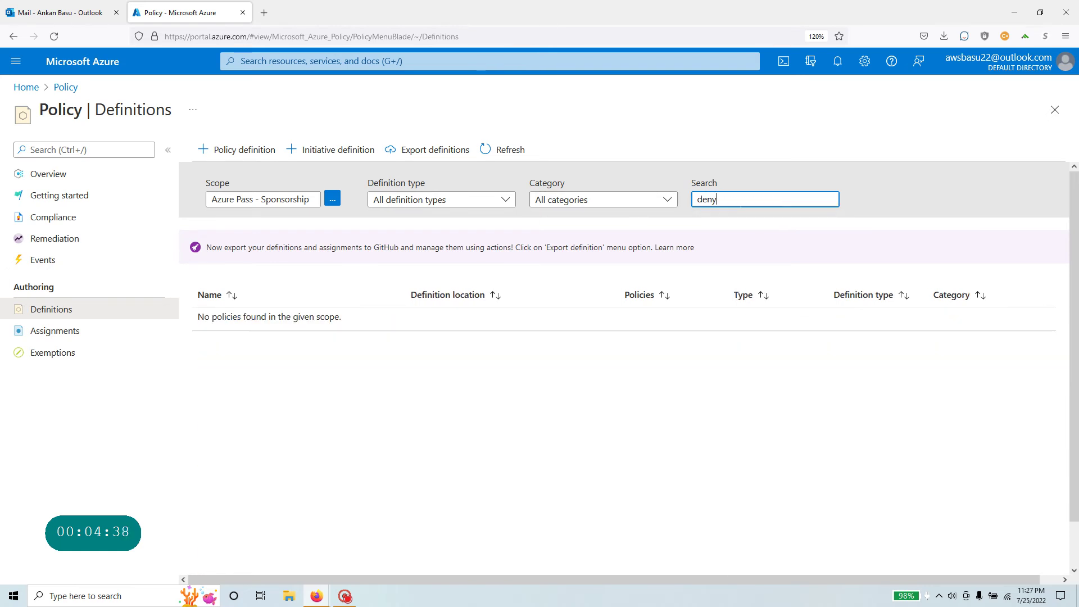
text(=)
key(BackSpace)
key(BackSpace)
key(BackSpace)
key(BackSpace)
key(BackSpace)
key(BackSpace)
key(BackSpace)
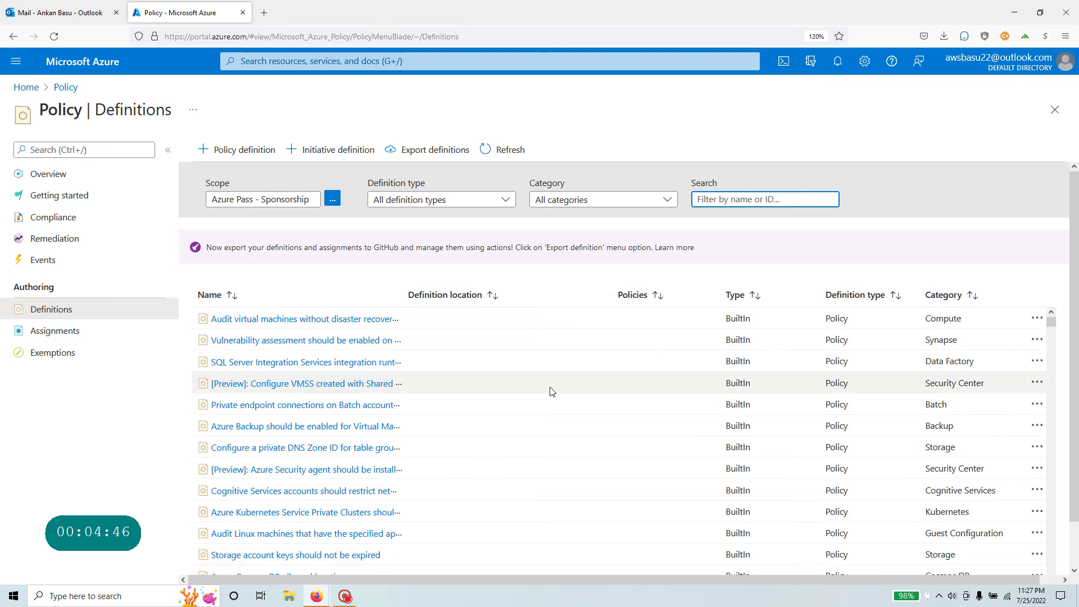
Step: Filter the definitions by "storage" and open the built-in policy "Storage accounts should disable public network access"
scroll(552, 391, down, 2)
scroll(551, 392, down, 2)
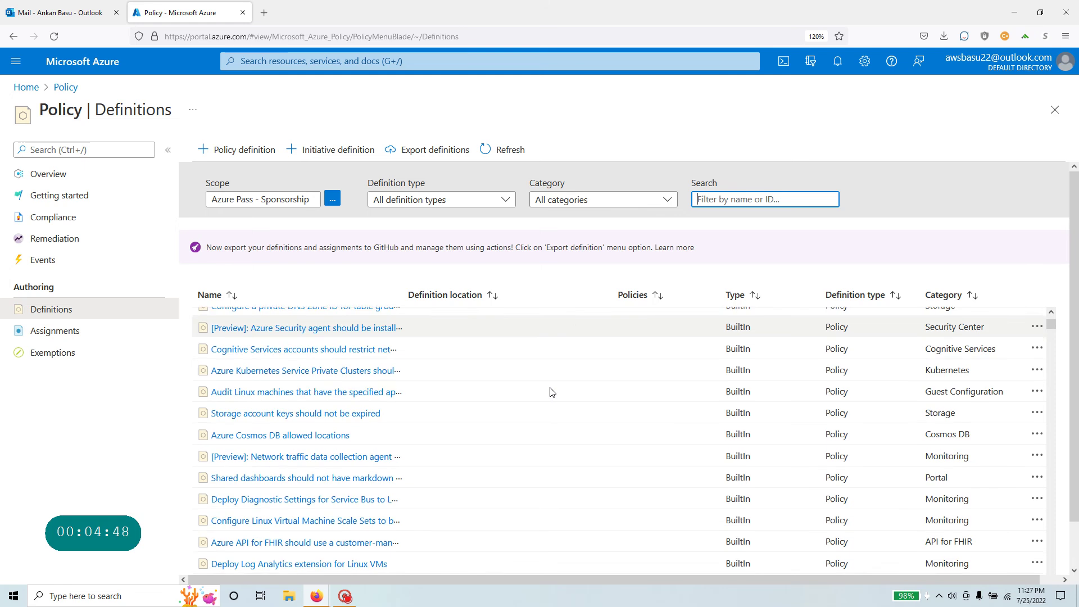
scroll(551, 391, down, 2)
scroll(551, 392, down, 6)
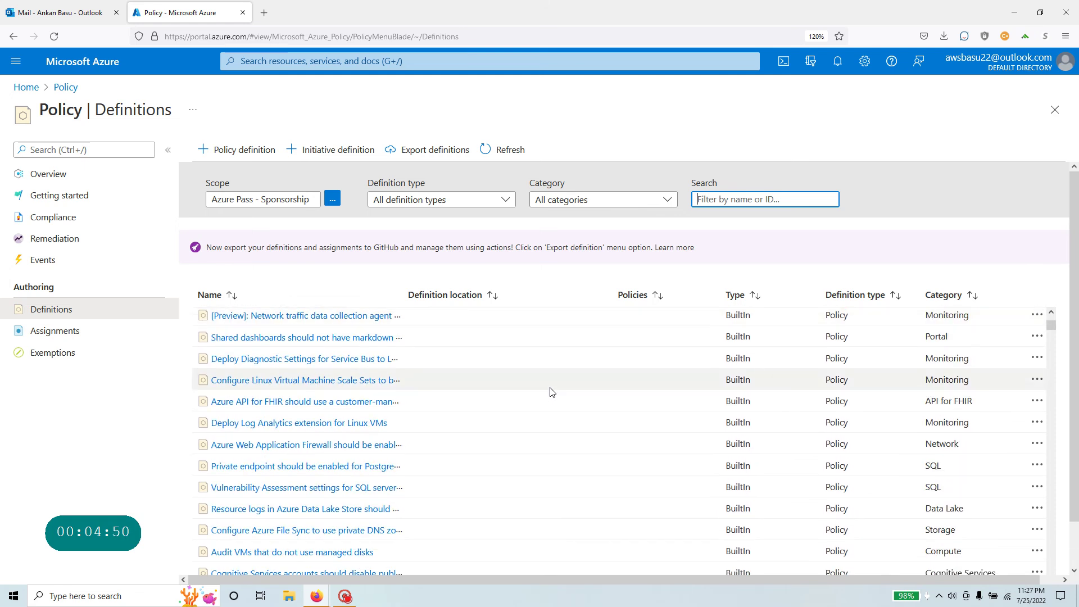
scroll(552, 392, down, 2)
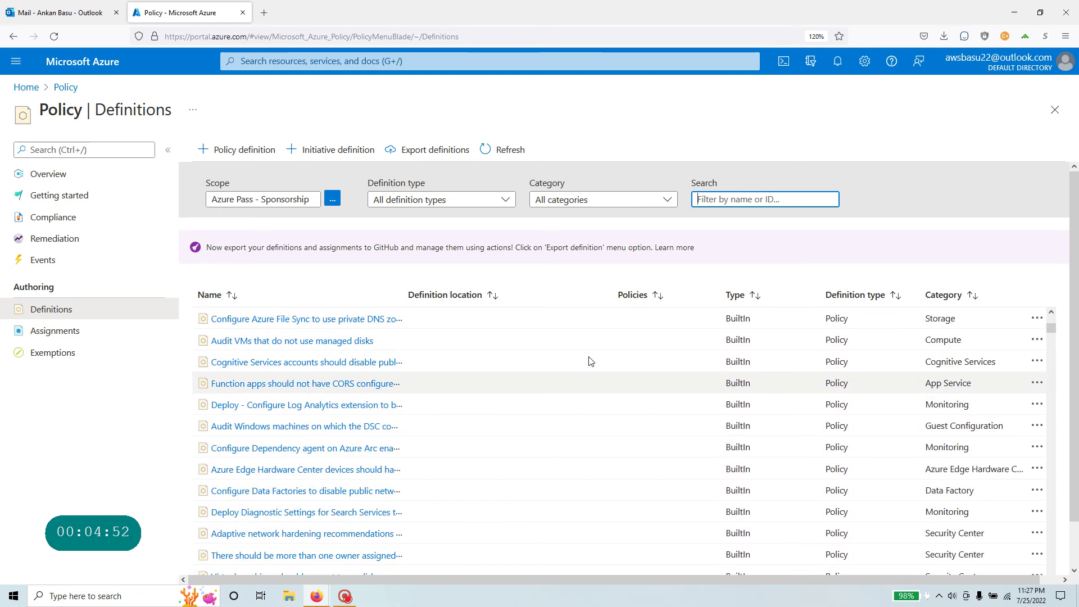
text(storage)
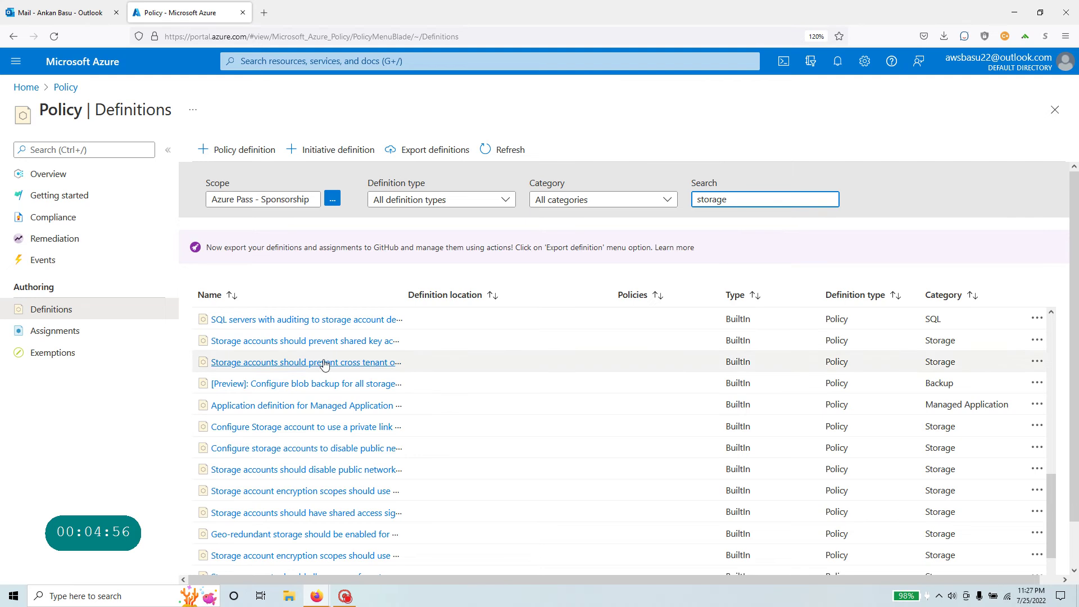
drag(407, 294, 612, 295)
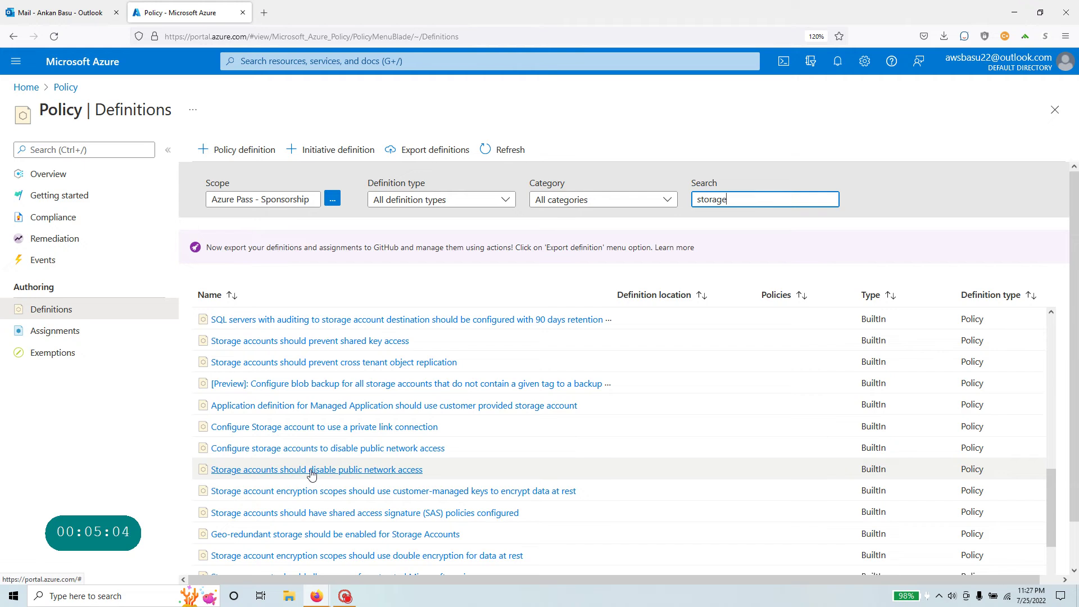
click(407, 474)
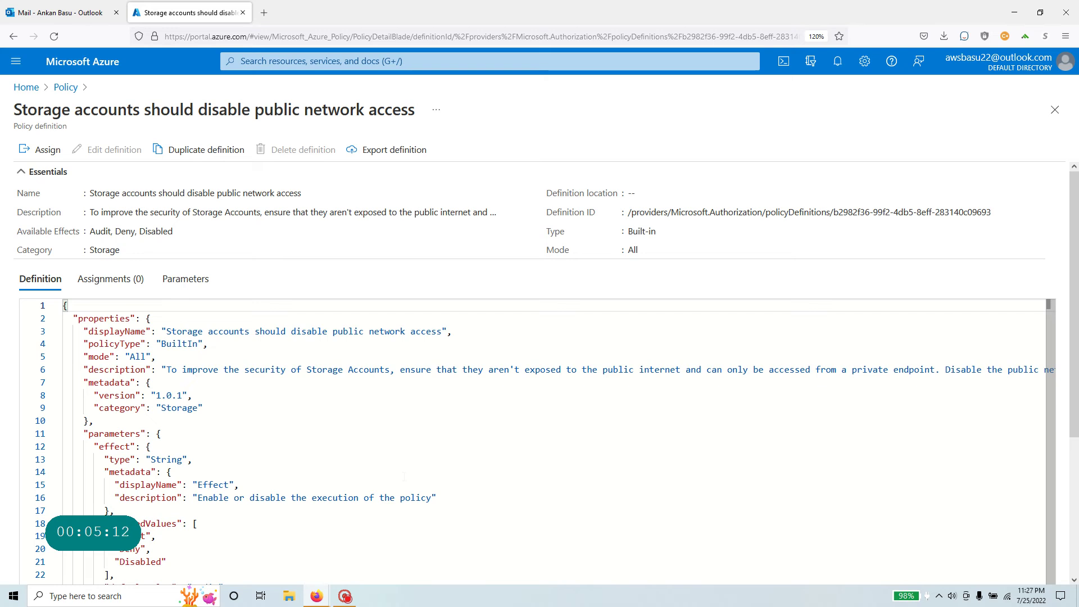
Step: Examine the allowed values and default value of the effect parameter in the policy's JSON definition
scroll(404, 477, down, 1)
scroll(404, 477, up, 1)
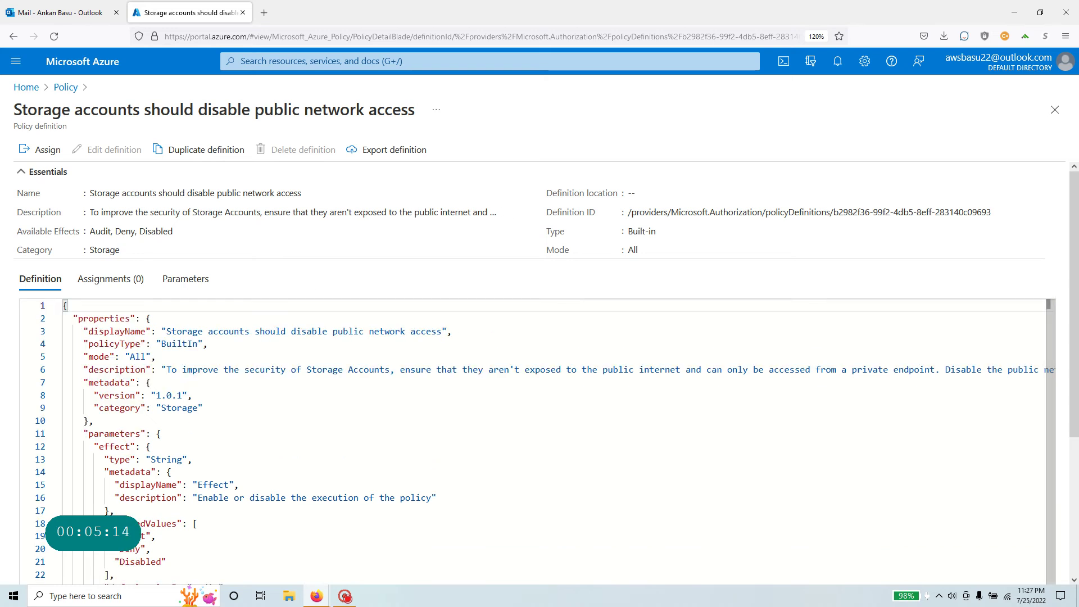
drag(9, 110, 401, 110)
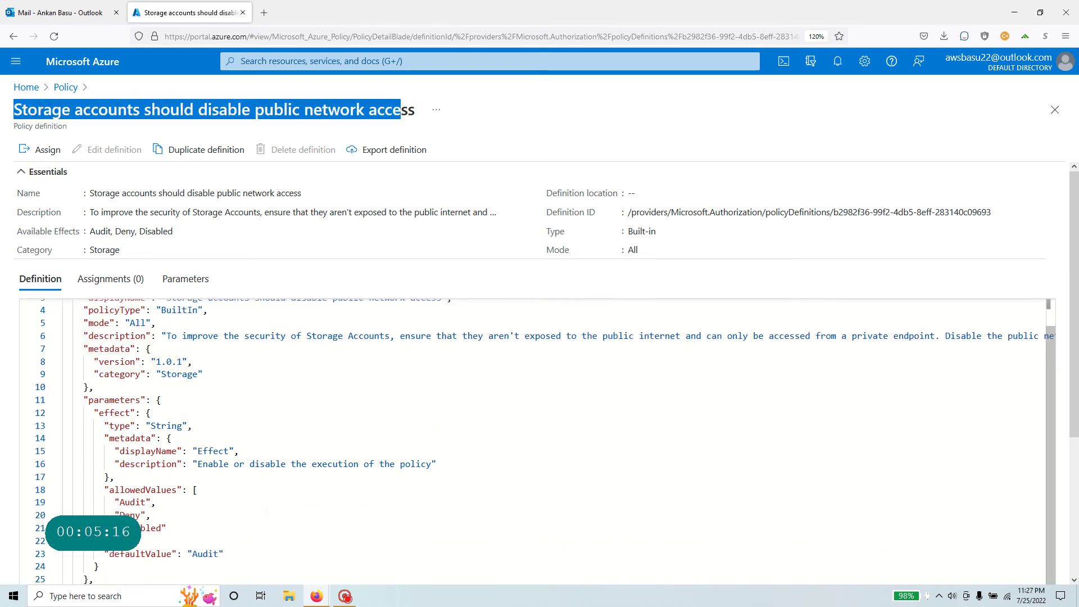
scroll(266, 511, down, 1)
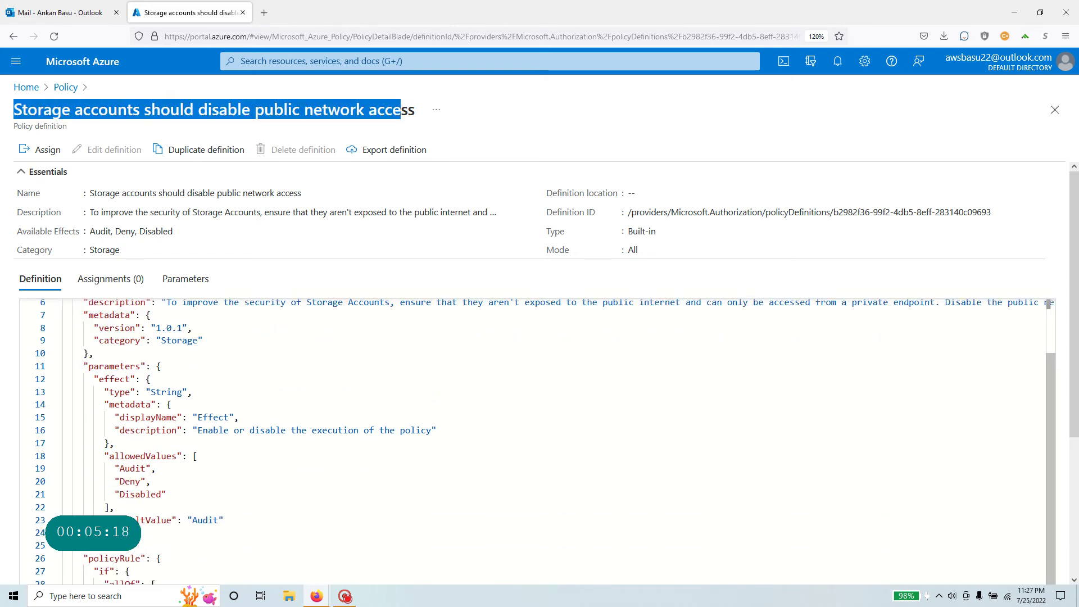
scroll(534, 441, down, 1)
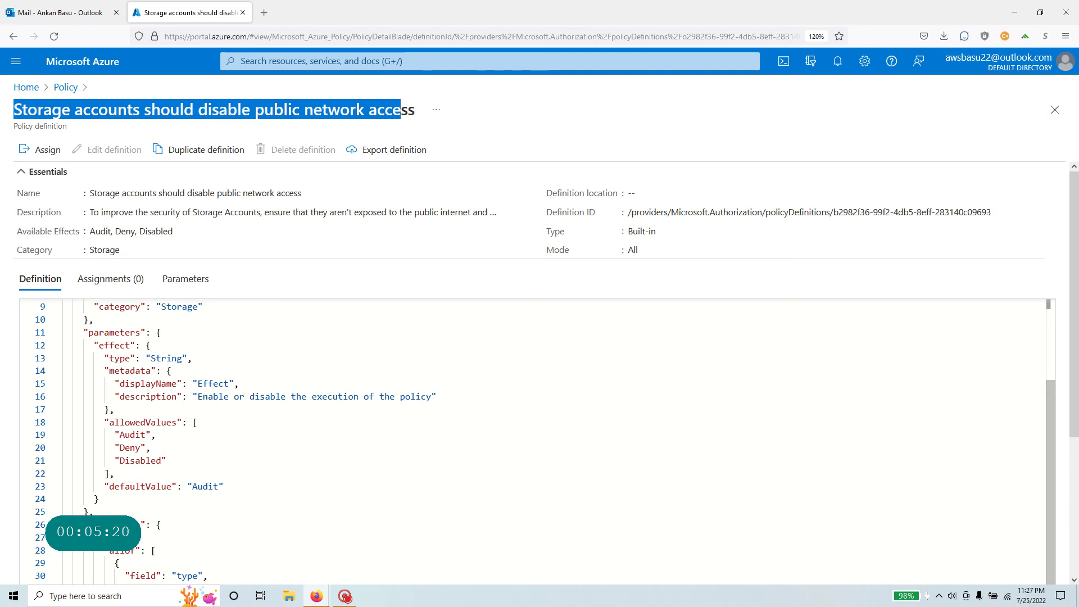
drag(223, 486, 62, 487)
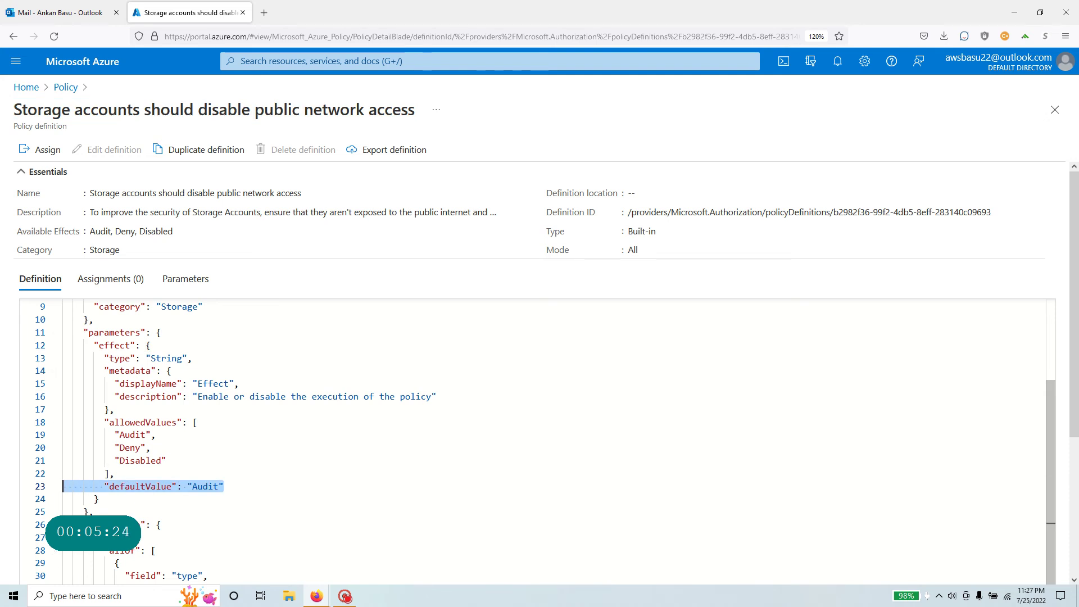
click(129, 436)
drag(114, 448, 24, 454)
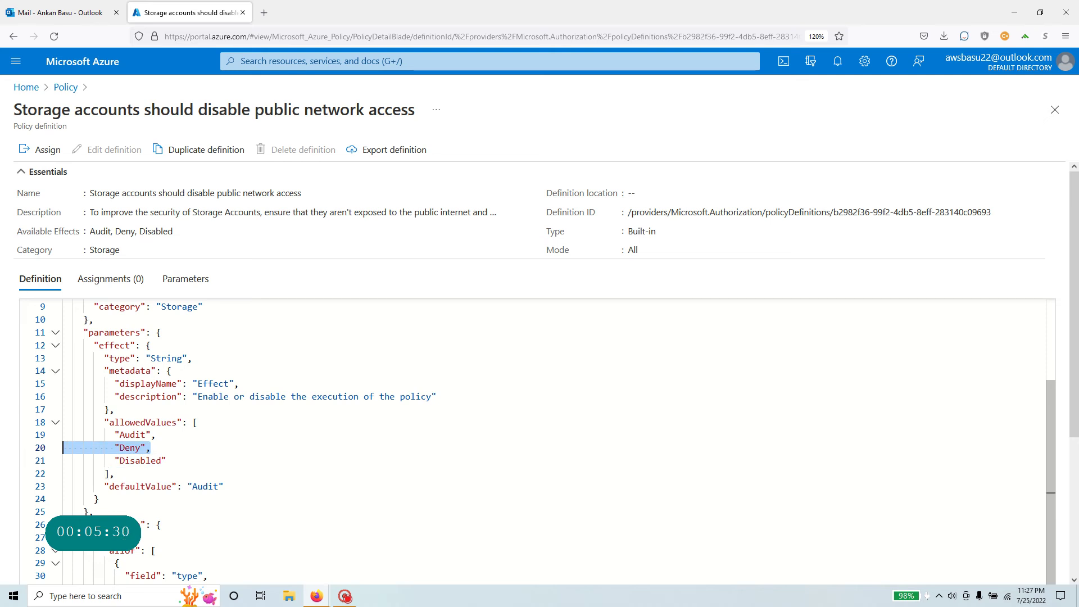
scroll(337, 438, down, 1)
scroll(337, 439, up, 2)
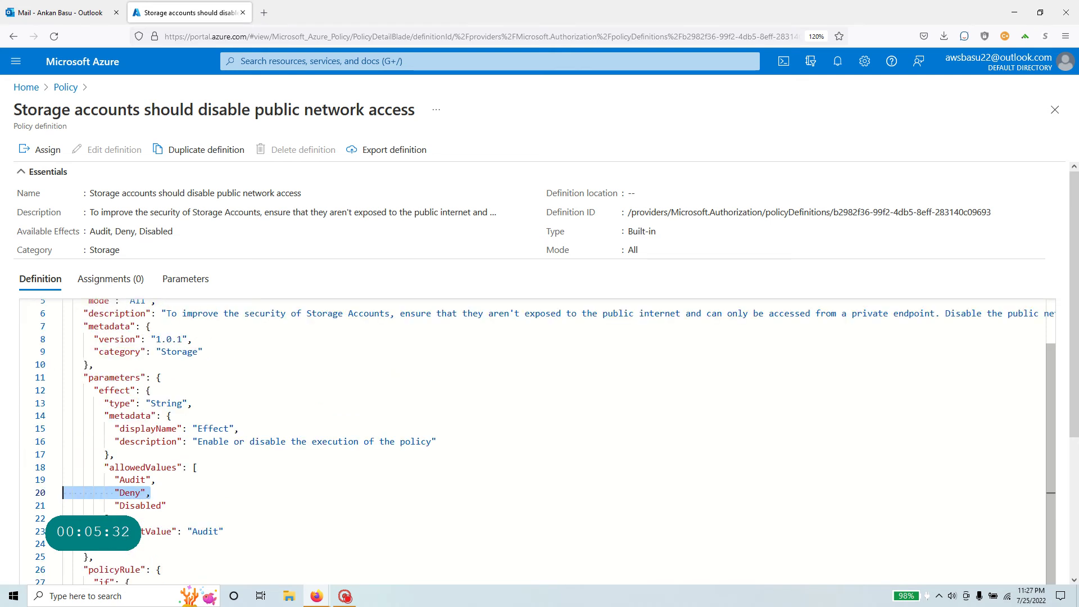
Step: Examine the policy rule's resource type condition, public network access condition and resulting effect
scroll(338, 438, down, 2)
scroll(1074, 333, down, 3)
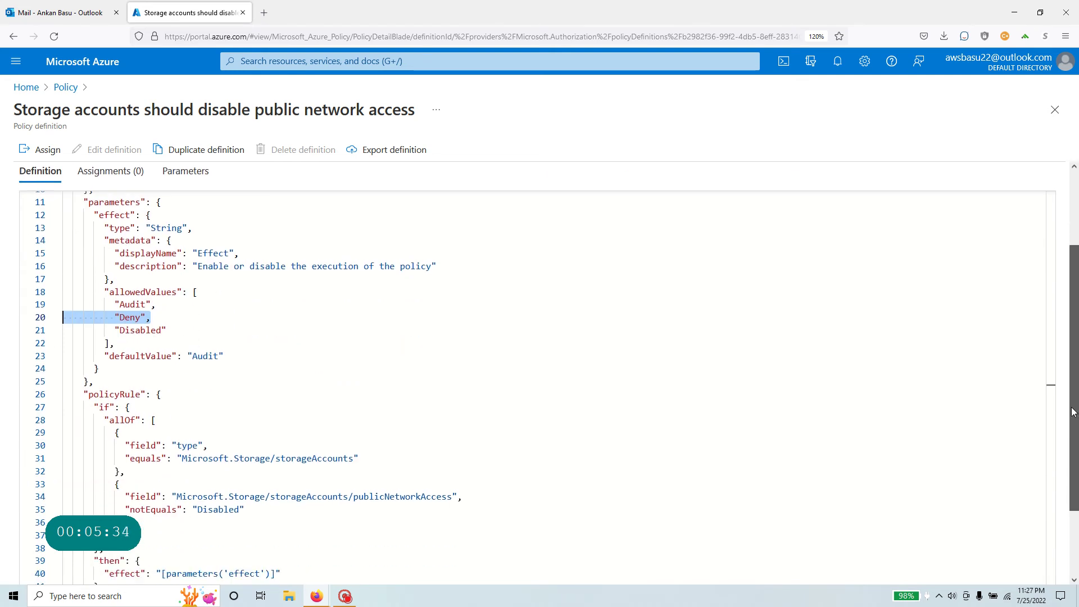
drag(177, 443, 360, 443)
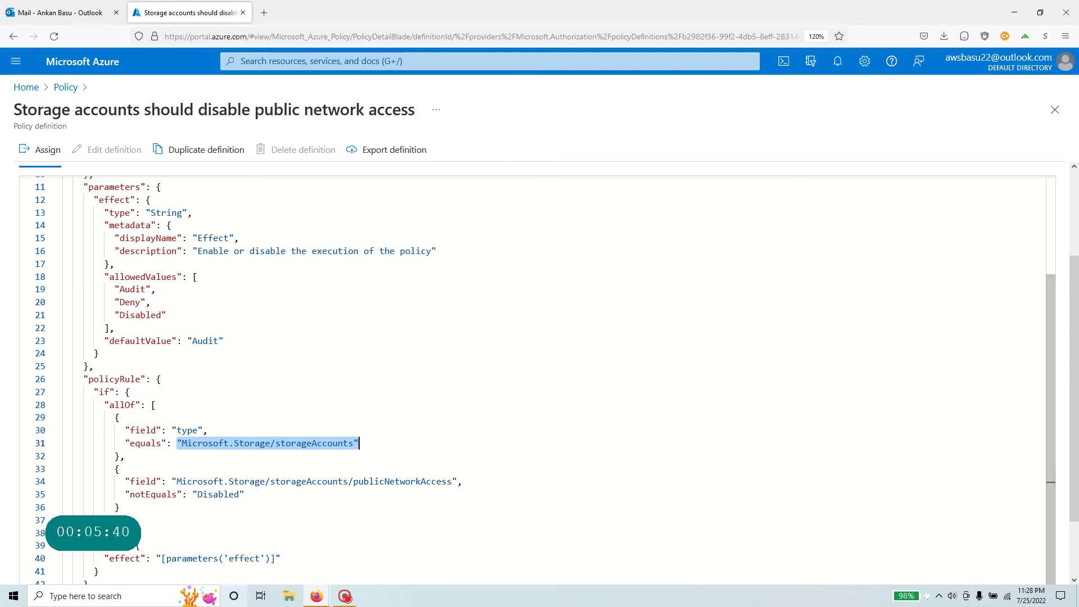
click(128, 481)
drag(129, 481, 245, 494)
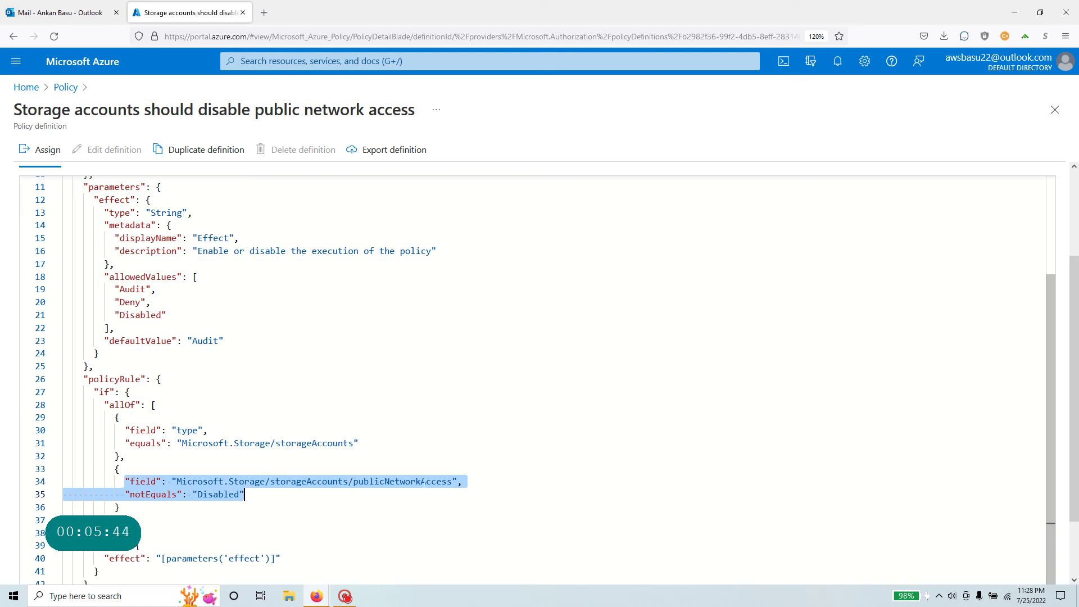
click(130, 481)
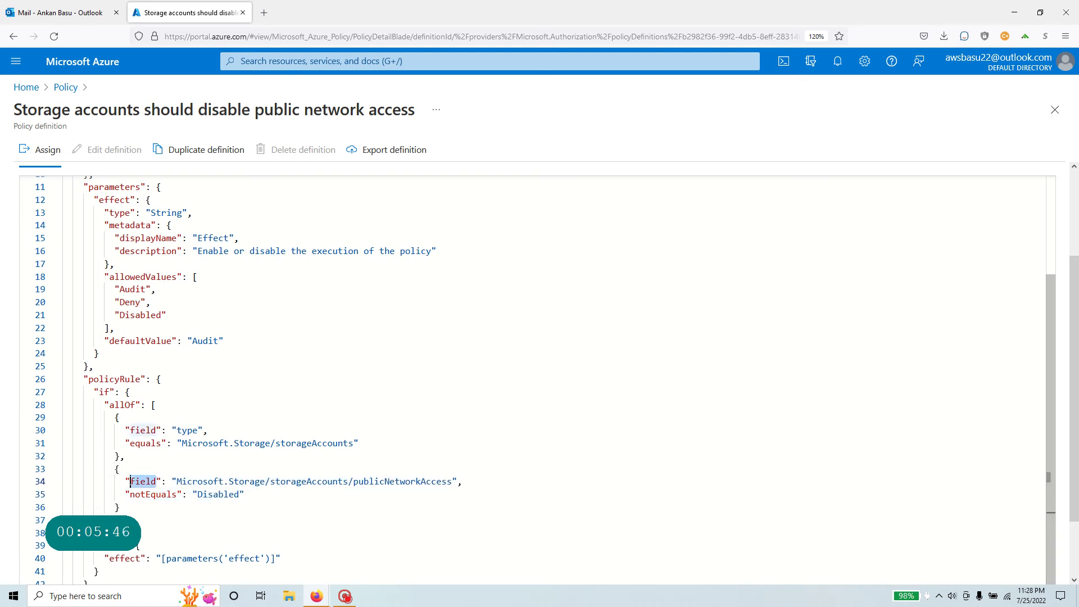
drag(130, 494, 245, 494)
drag(156, 558, 281, 558)
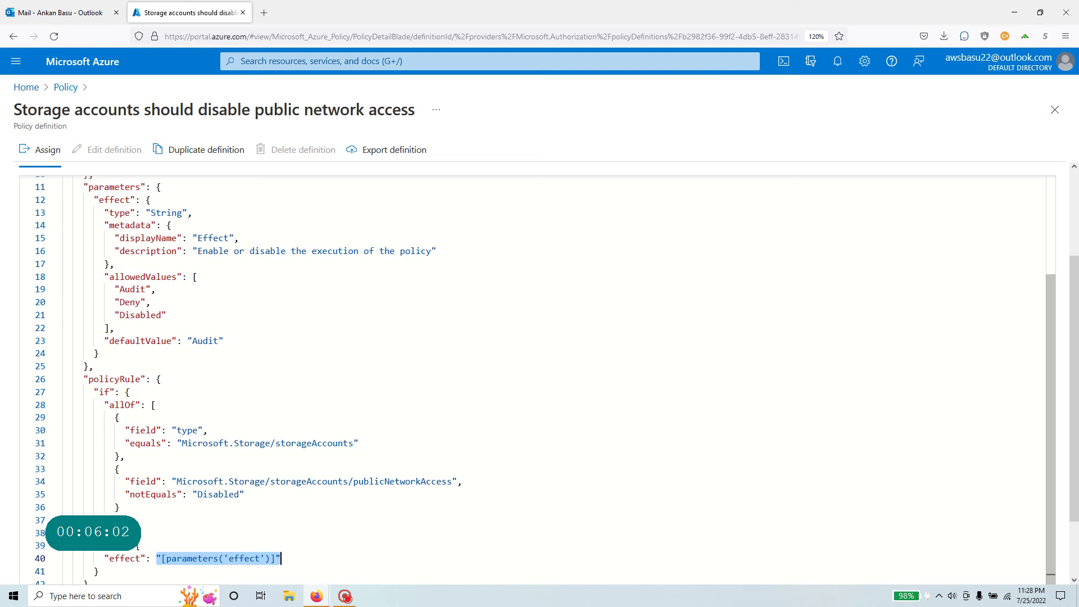
Step: Duplicate the policy definition and set the copy's definition location to the Azure Pass - Sponsorship subscription
click(212, 150)
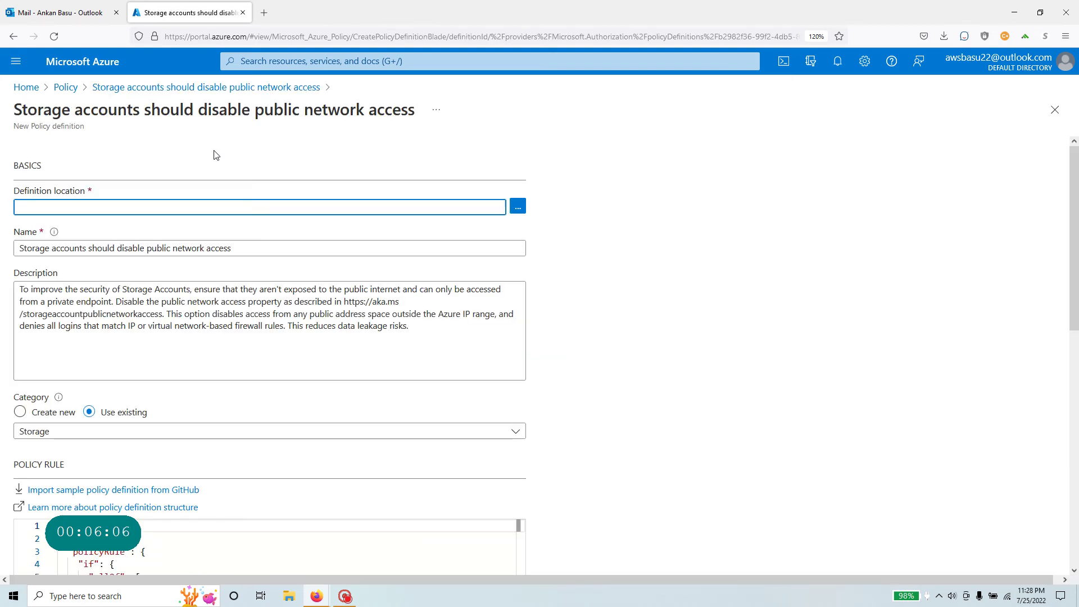
click(518, 207)
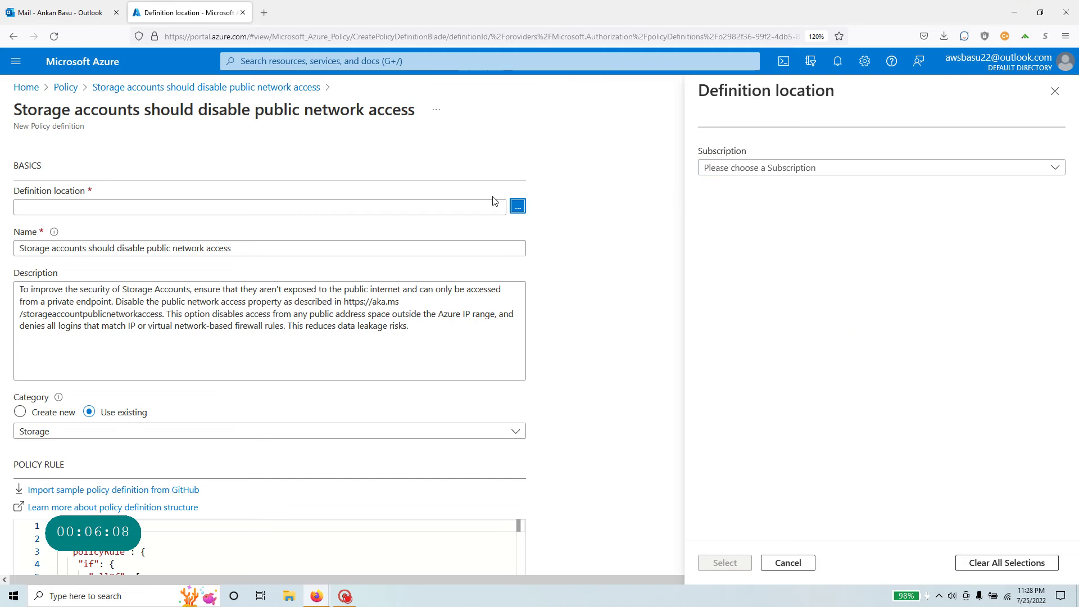
click(811, 174)
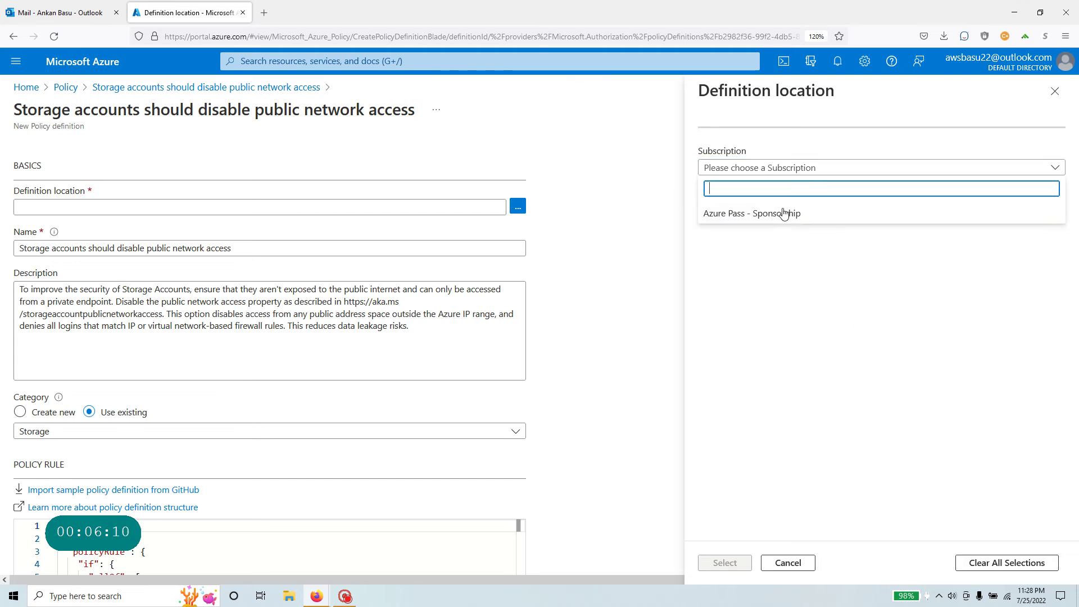
click(784, 215)
click(725, 562)
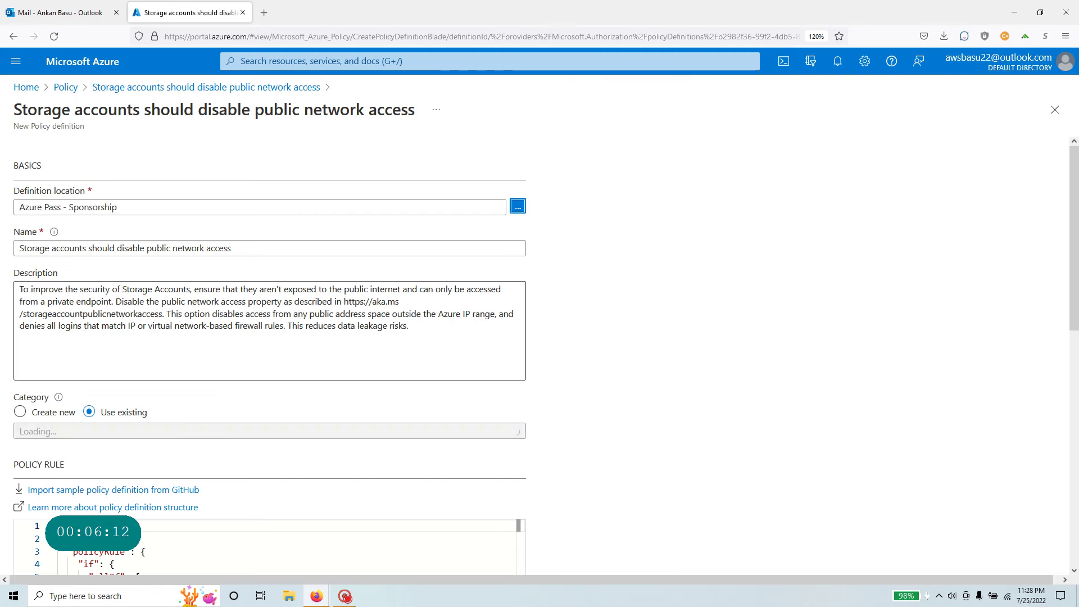
Step: Rename the duplicated policy definition as "Deny Classic Azure Resource Deployment"
drag(231, 249, 185, 248)
drag(70, 250, 14, 251)
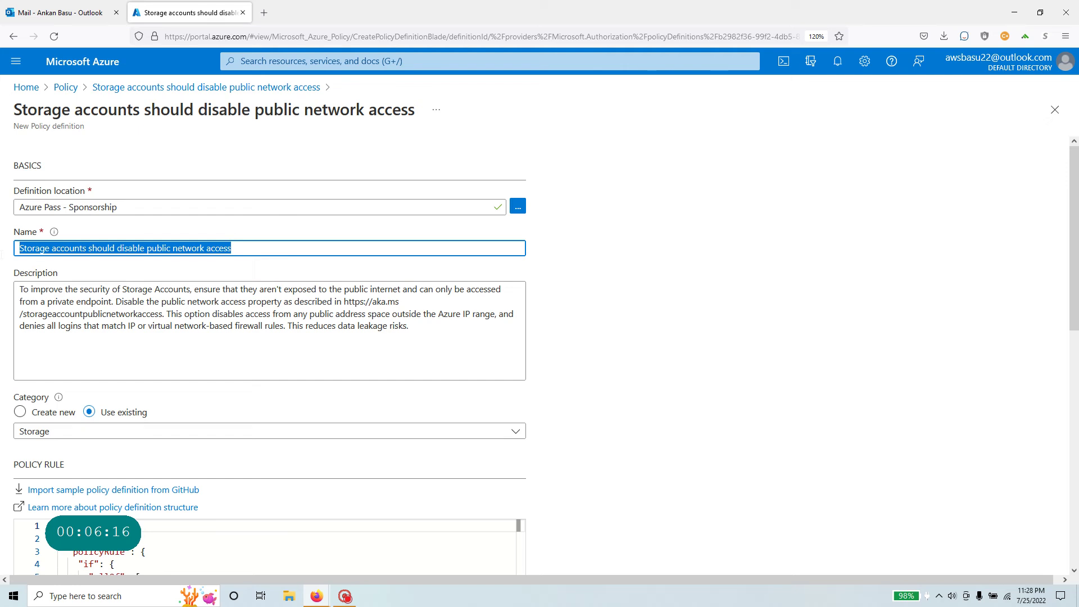
text(Deny)
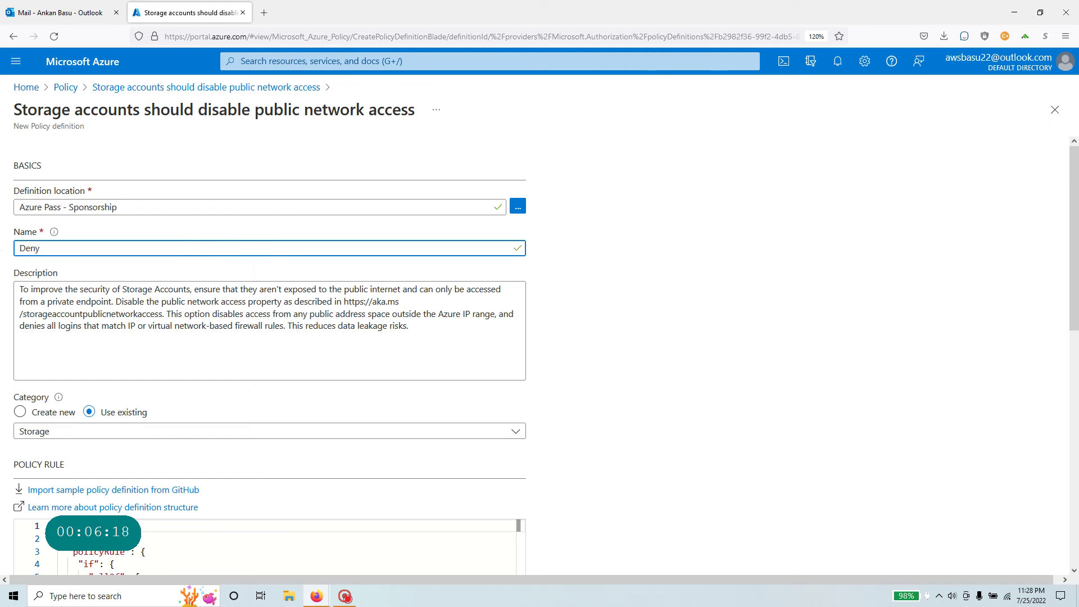
text( Classic )
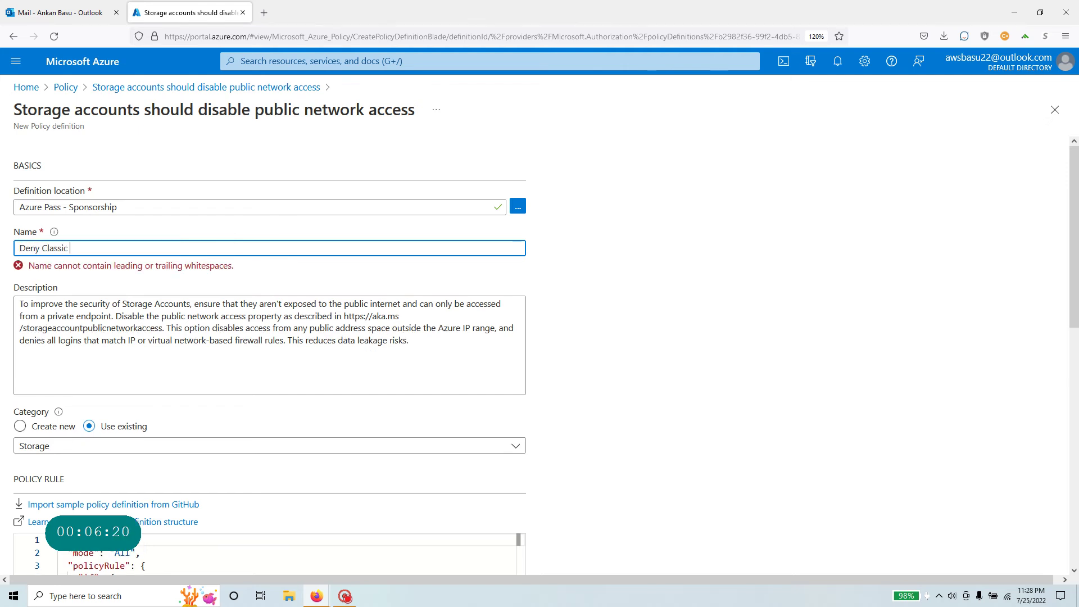
text(Azure Resource)
key(BackSpace)
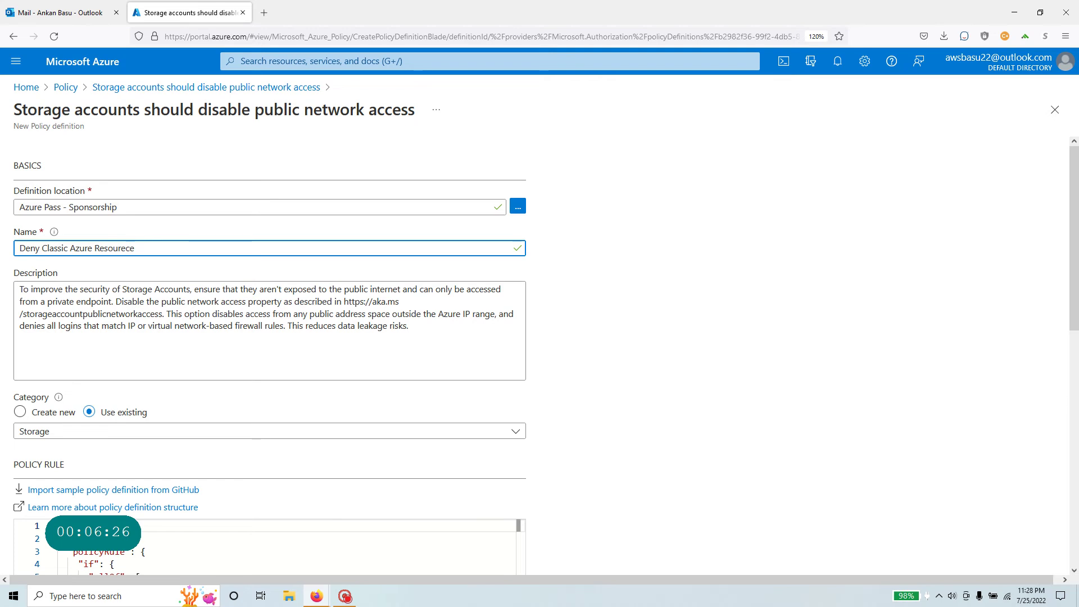
key(BackSpace)
key(BackSpace)
text(Deployment)
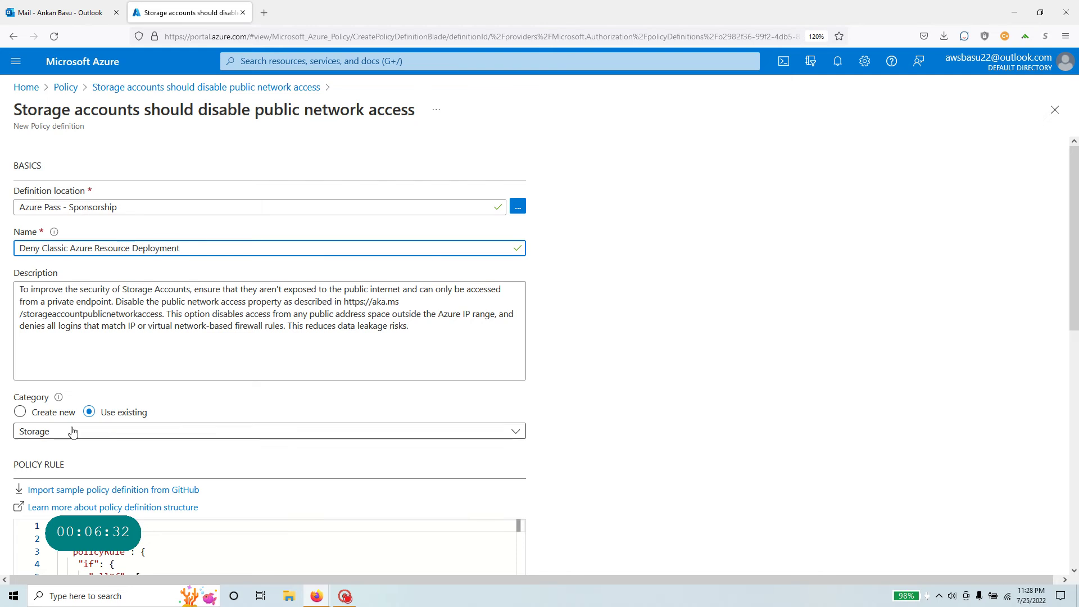
Step: Examine the copied policy rule and the existing categories available for the policy definition
scroll(79, 427, down, 2)
scroll(695, 473, down, 6)
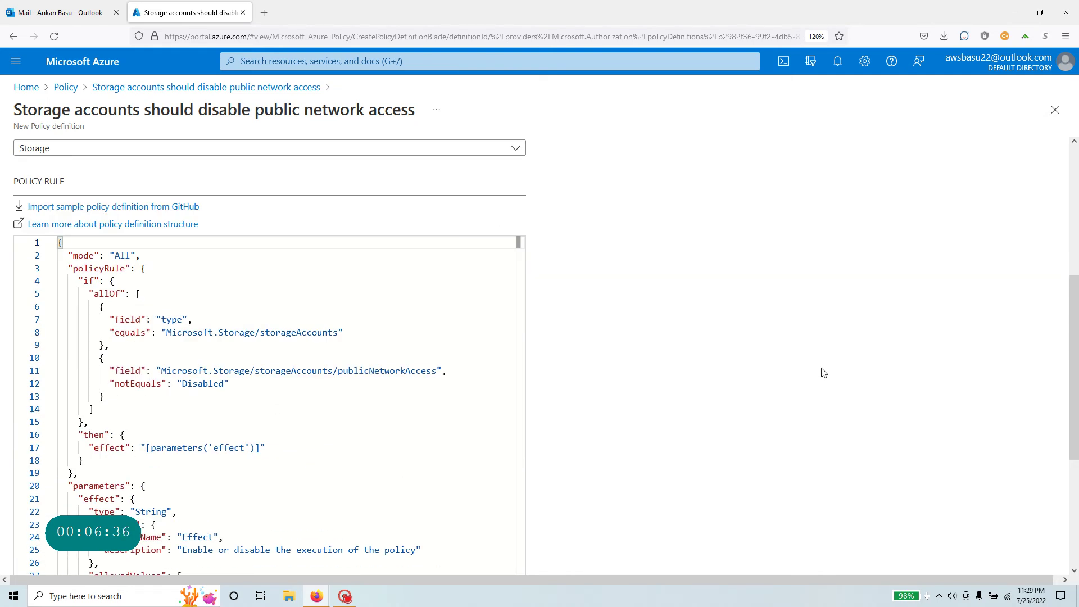
scroll(667, 362, up, 8)
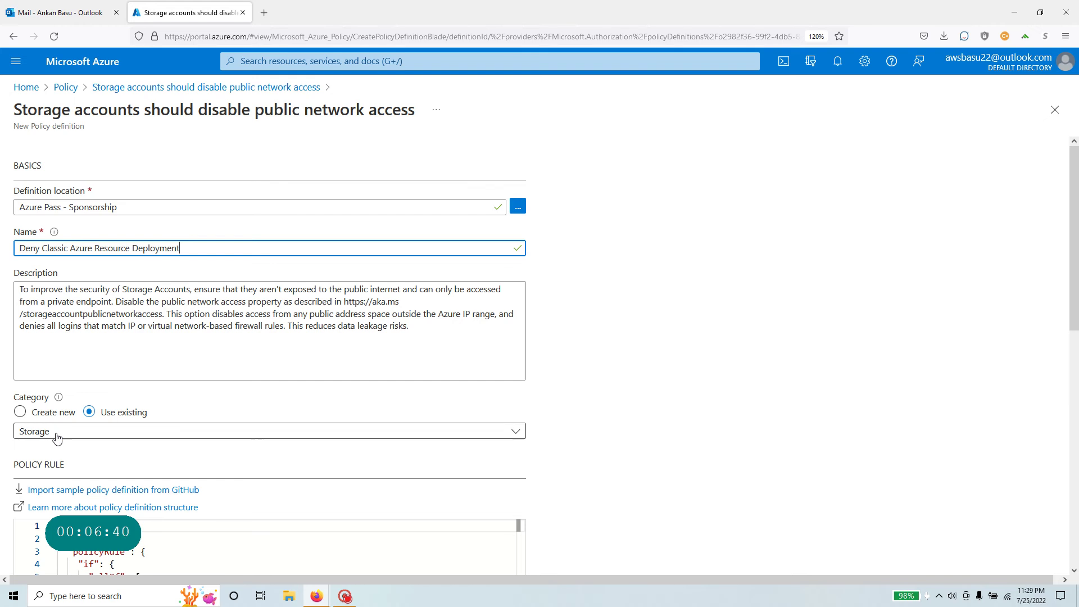
click(105, 438)
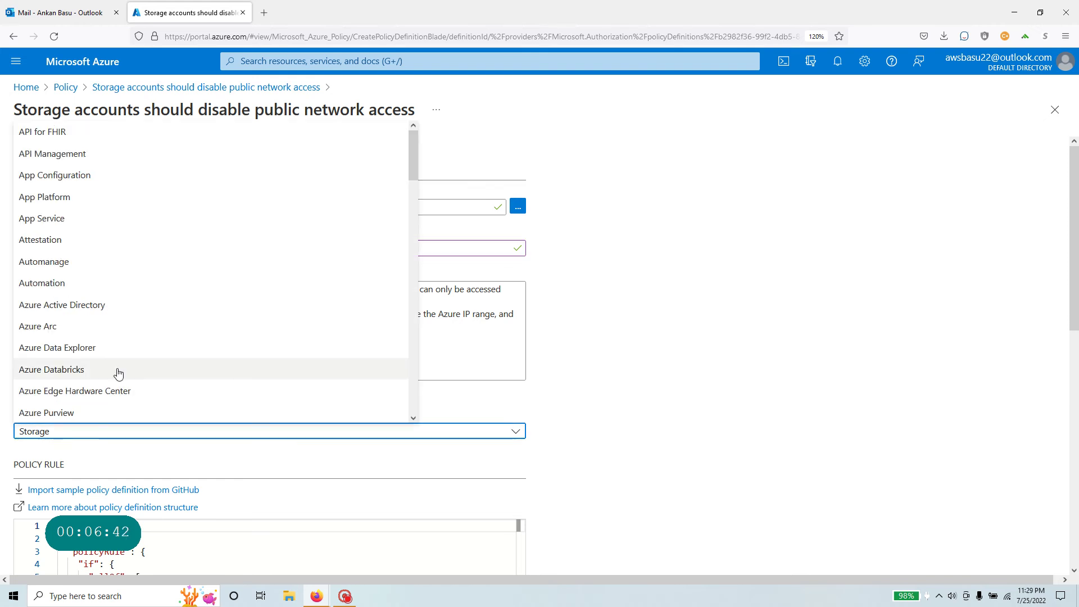
scroll(118, 373, down, 3)
scroll(118, 373, down, 6)
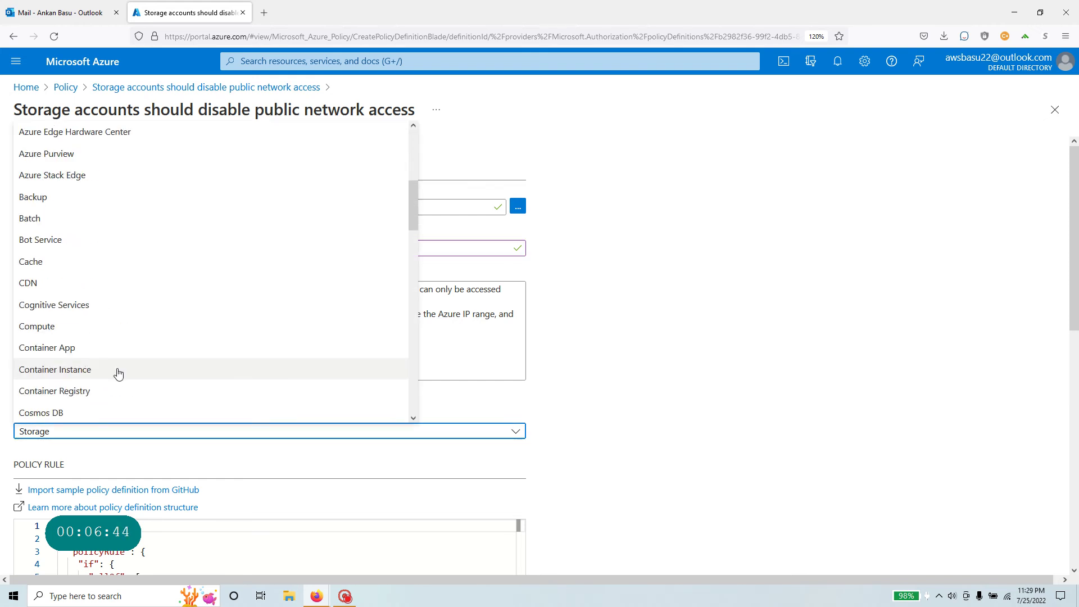
scroll(118, 374, down, 12)
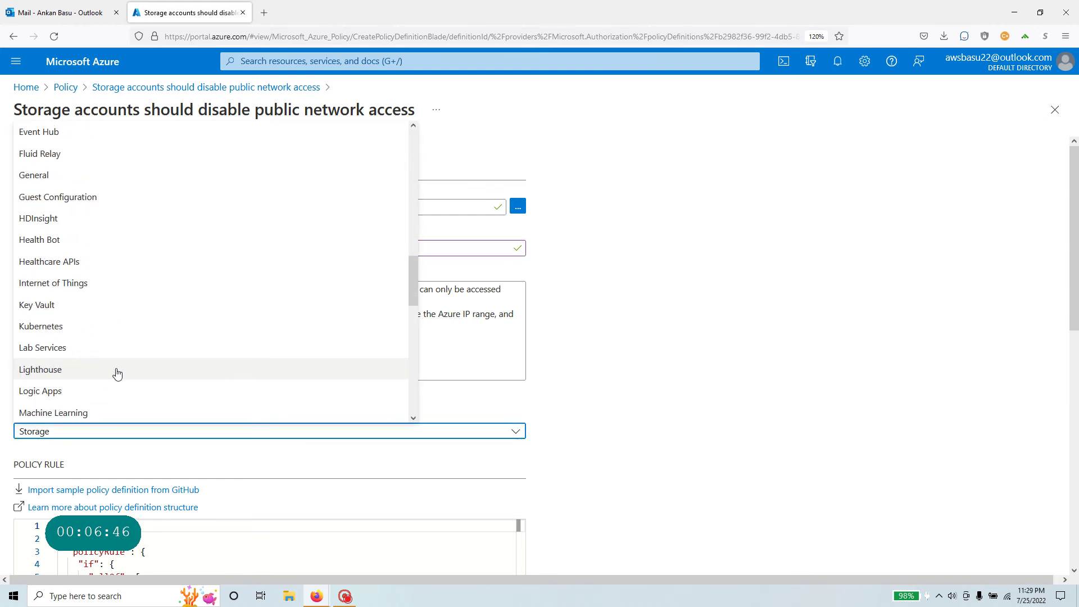
scroll(117, 374, down, 5)
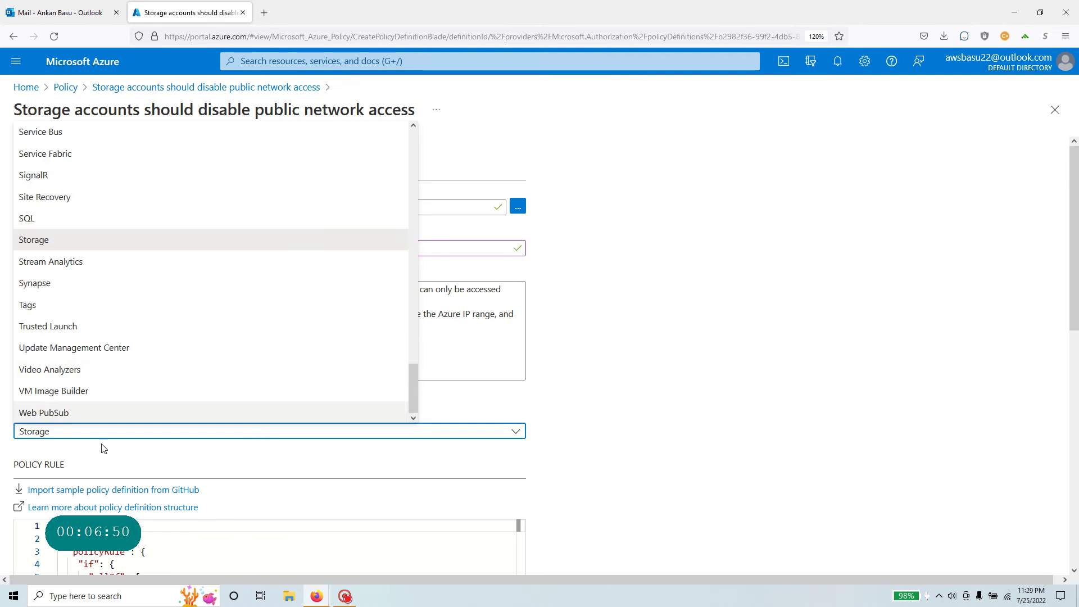
click(183, 472)
Step: Switch the policy category to a newly created one and replace its name with "custom"
click(20, 411)
click(34, 430)
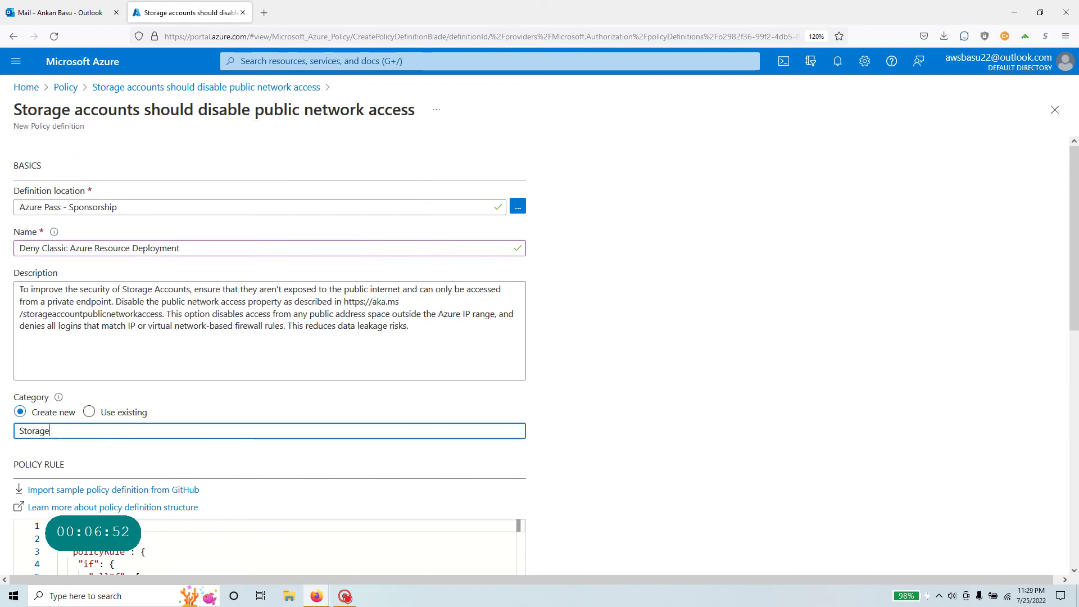
double_click(35, 430)
text(custom)
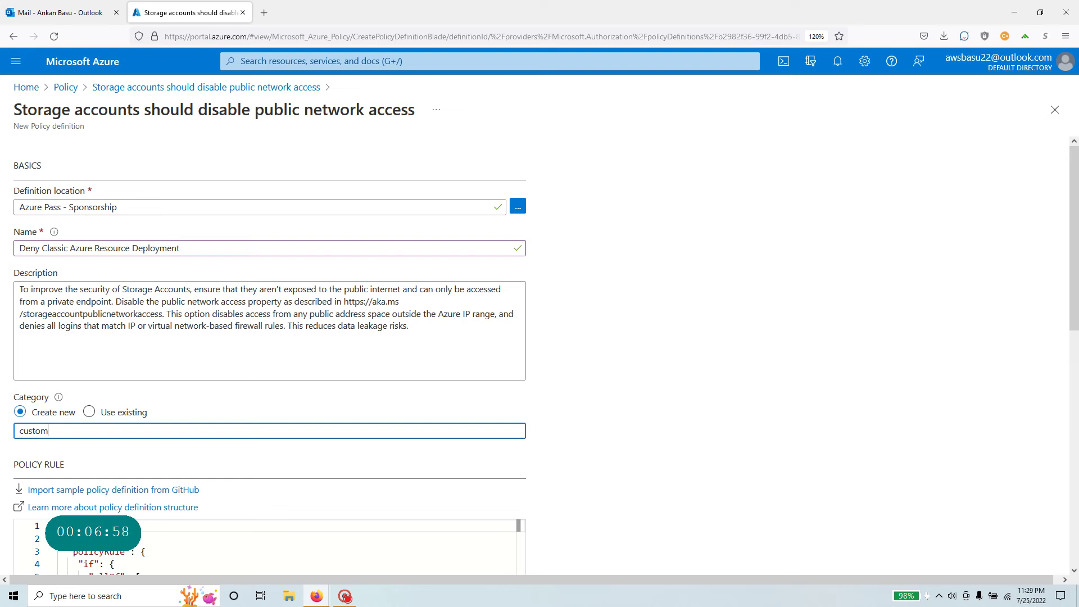
text(polo)
key(BackSpace)
key(BackSpace)
key(BackSpace)
key(BackSpace)
drag(75, 432, 48, 431)
click(102, 431)
key(BackSpace)
key(BackSpace)
key(BackSpace)
click(89, 412)
click(118, 437)
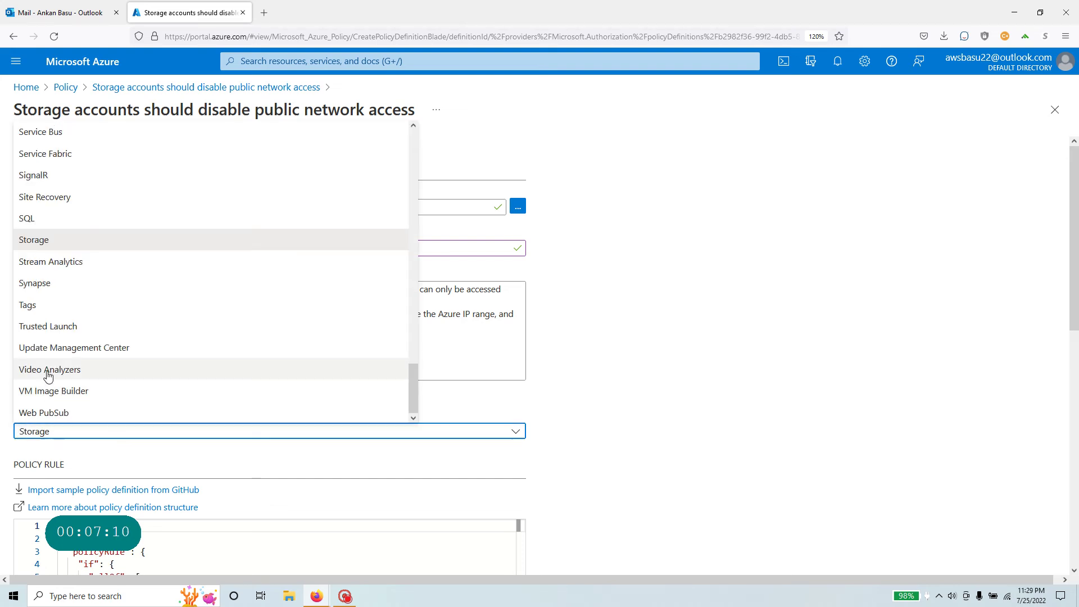
click(32, 416)
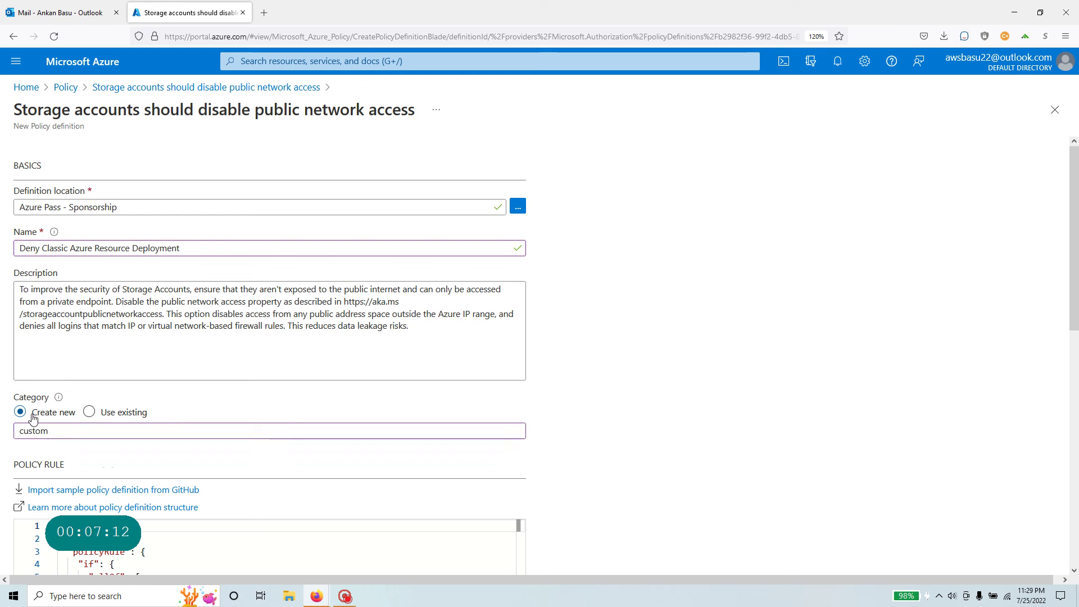
Step: Extend the new category name to "custom policy" and save the new policy definition
click(48, 431)
text(policy)
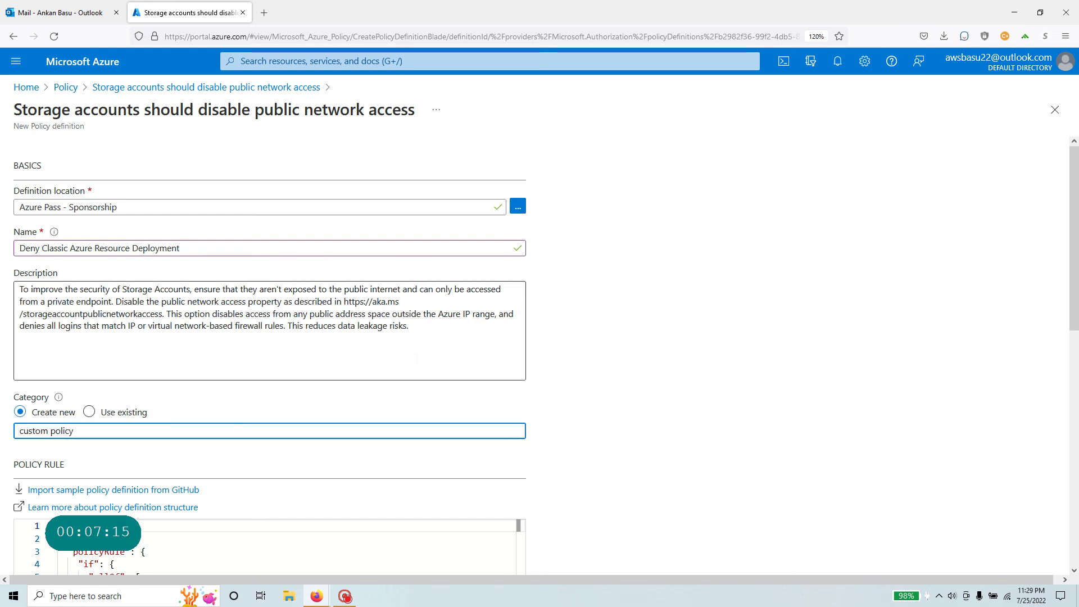
scroll(647, 363, down, 10)
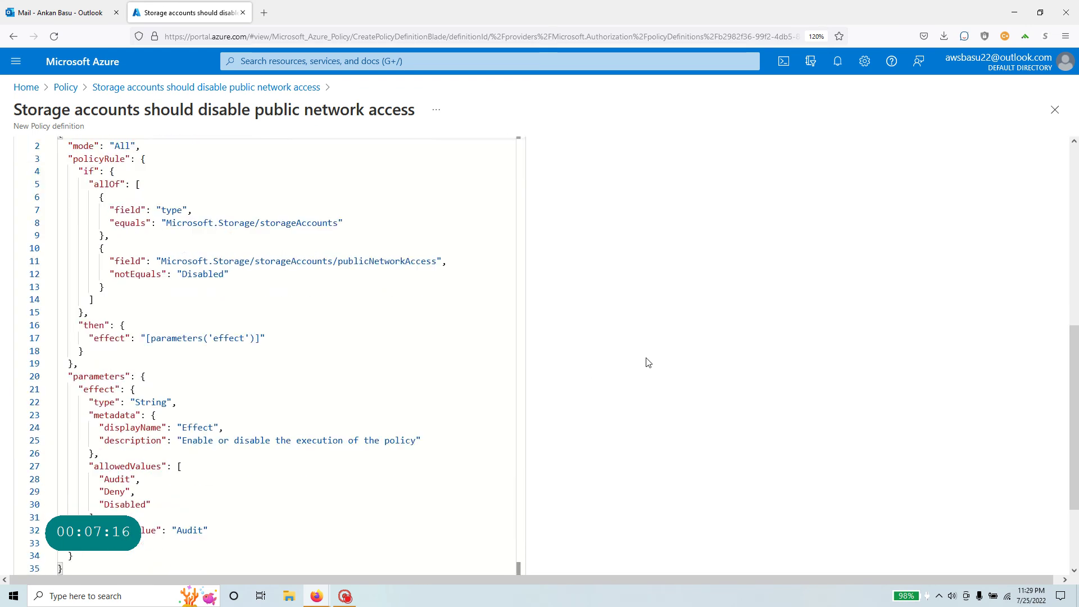
click(39, 555)
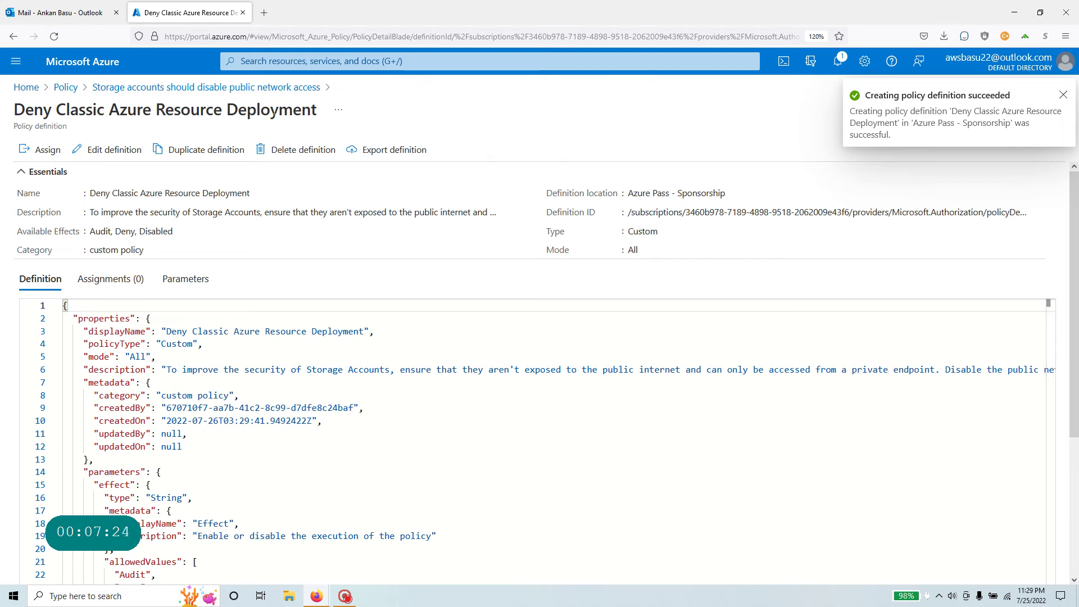
Step: Open the Azure home page in a separate browser tab and go to the test-classic-reserveved-ip resource there
scroll(539, 441, down, 5)
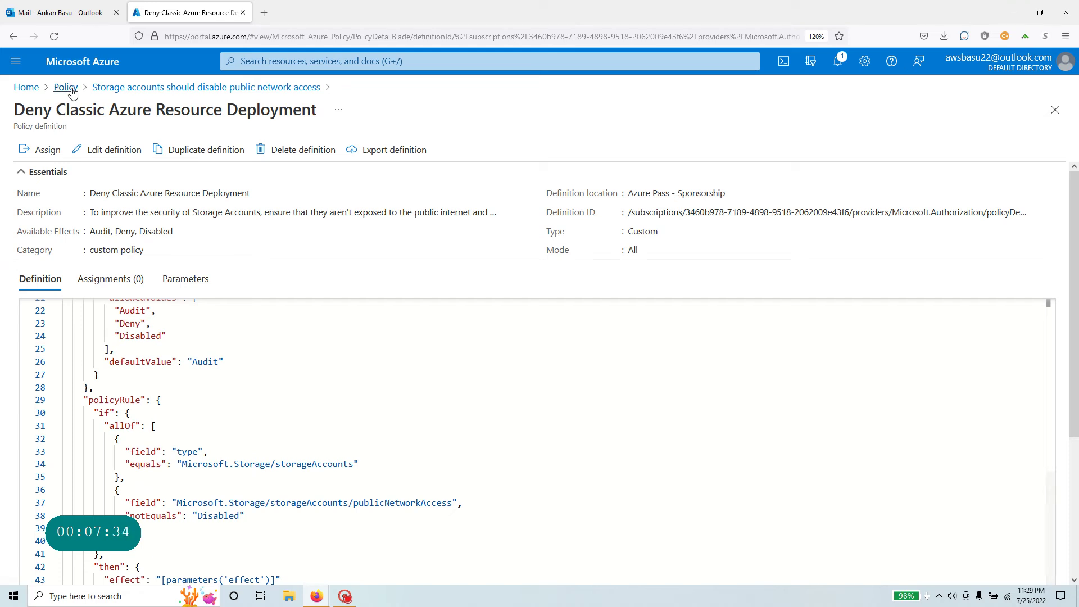
right_click(31, 91)
click(61, 99)
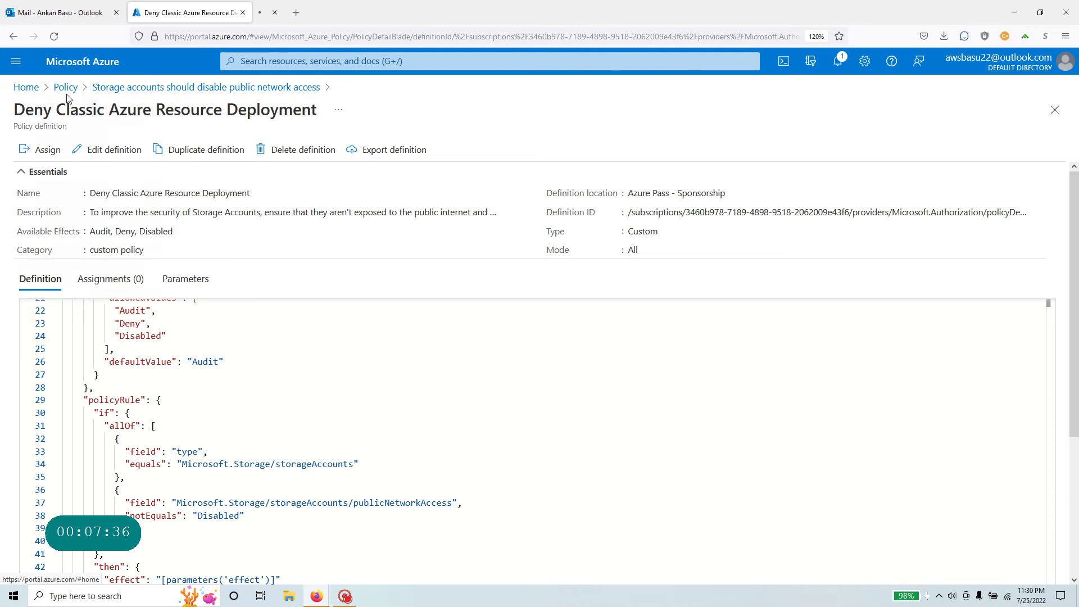
click(293, 12)
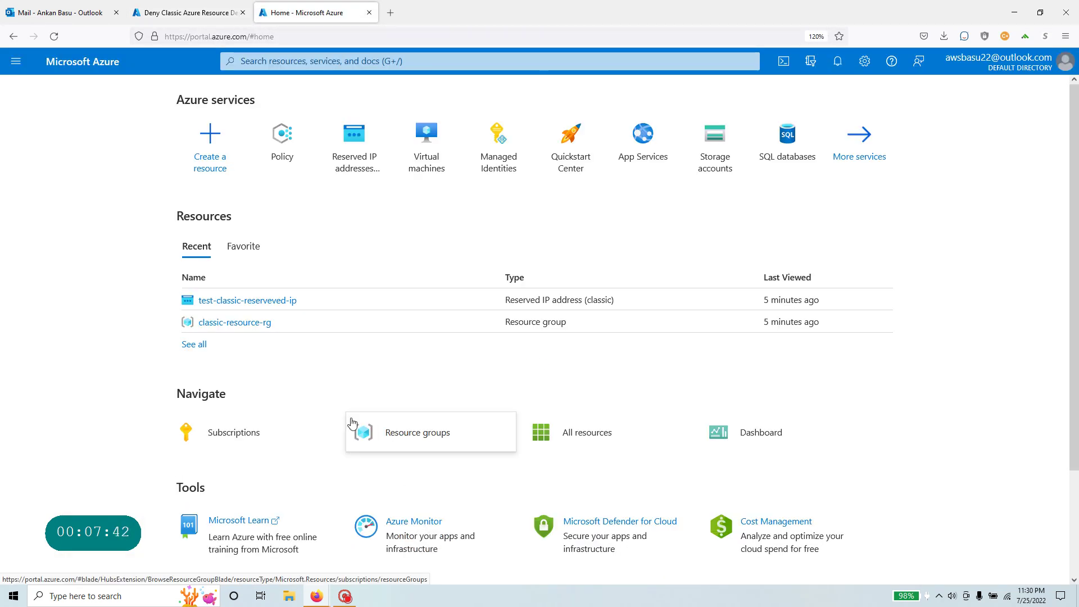
click(261, 300)
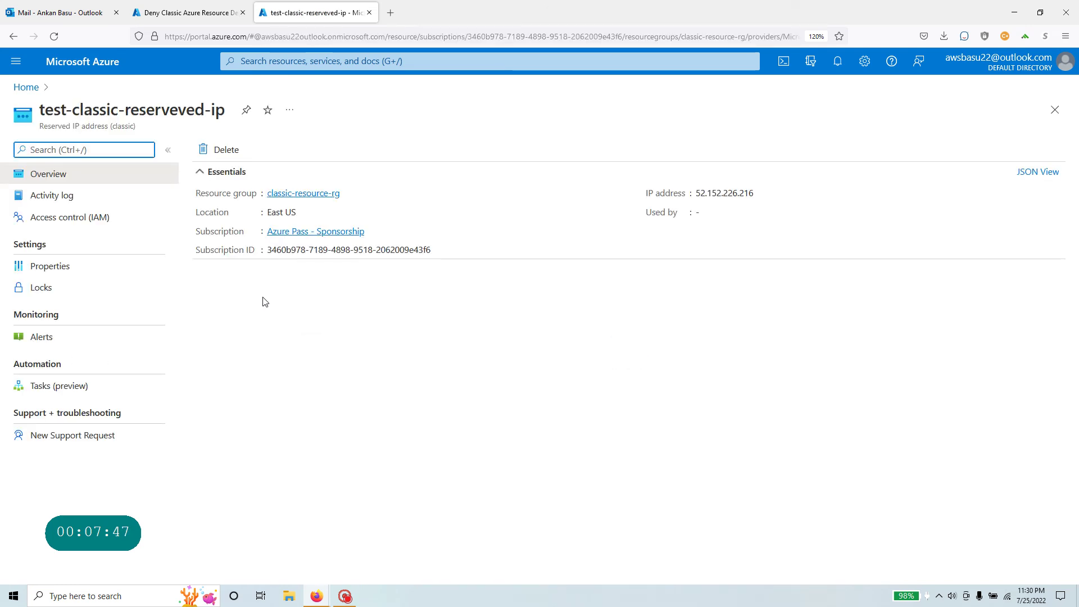
Step: Copy the quoted type value "Microsoft.ClassicNetwork/ReservedIps" from the JSON of the reserved IP resource
click(1033, 172)
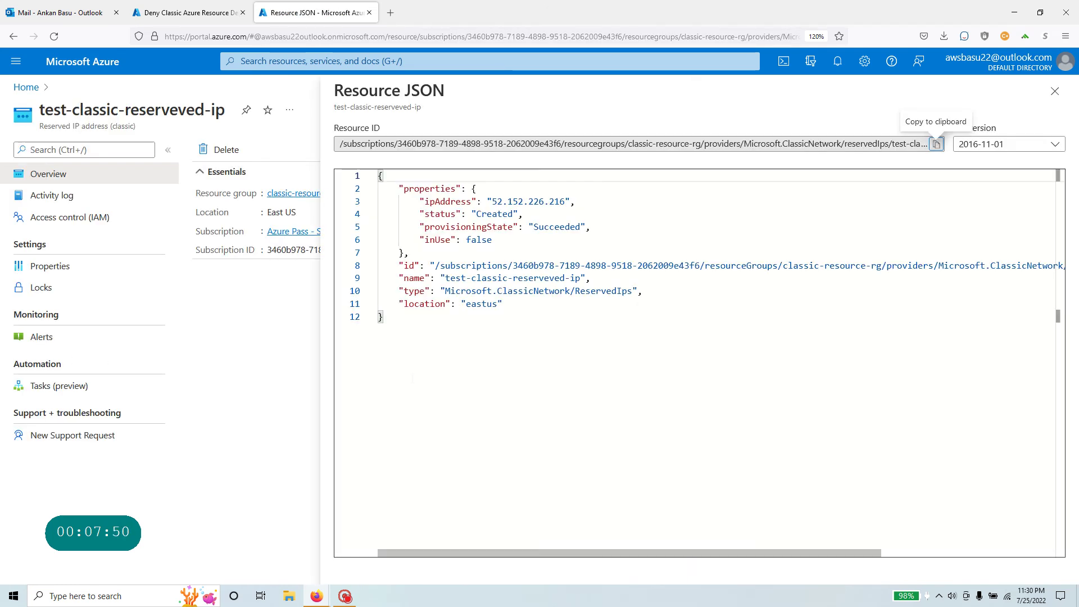
drag(440, 290, 633, 290)
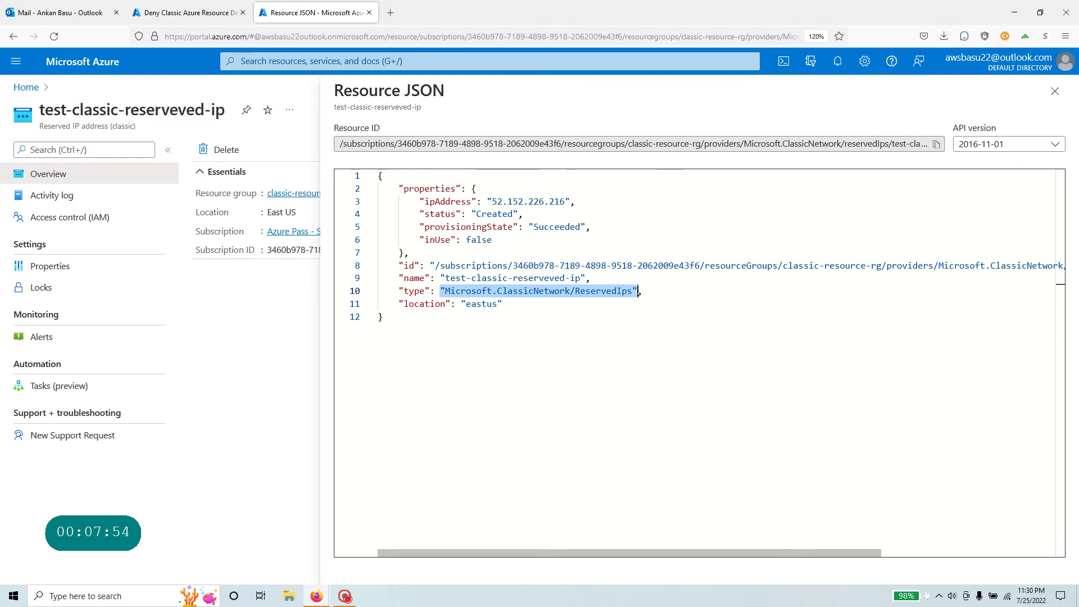
right_click(616, 299)
click(645, 404)
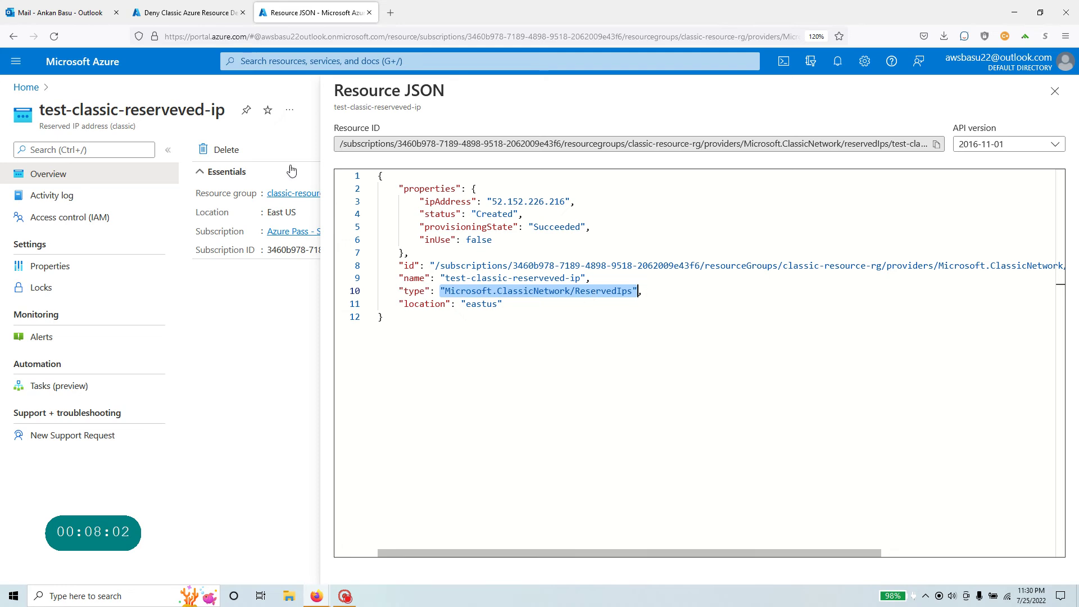
Step: Edit the Deny Classic Azure Resource Deployment definition and remove the publicNetworkAccess condition block with its preceding comma from the policy rule
click(188, 12)
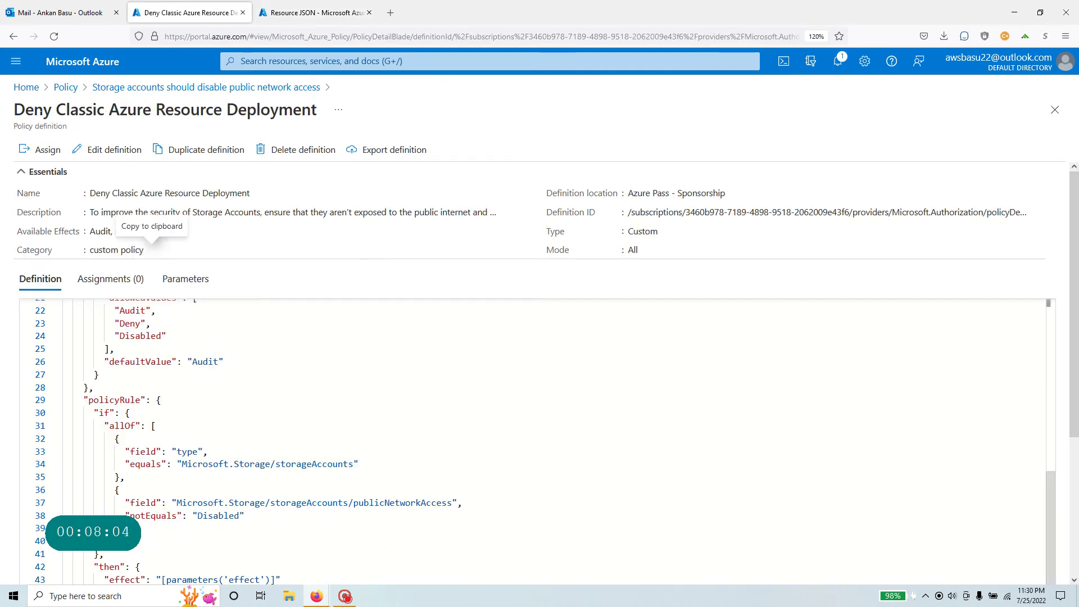
drag(12, 110, 317, 110)
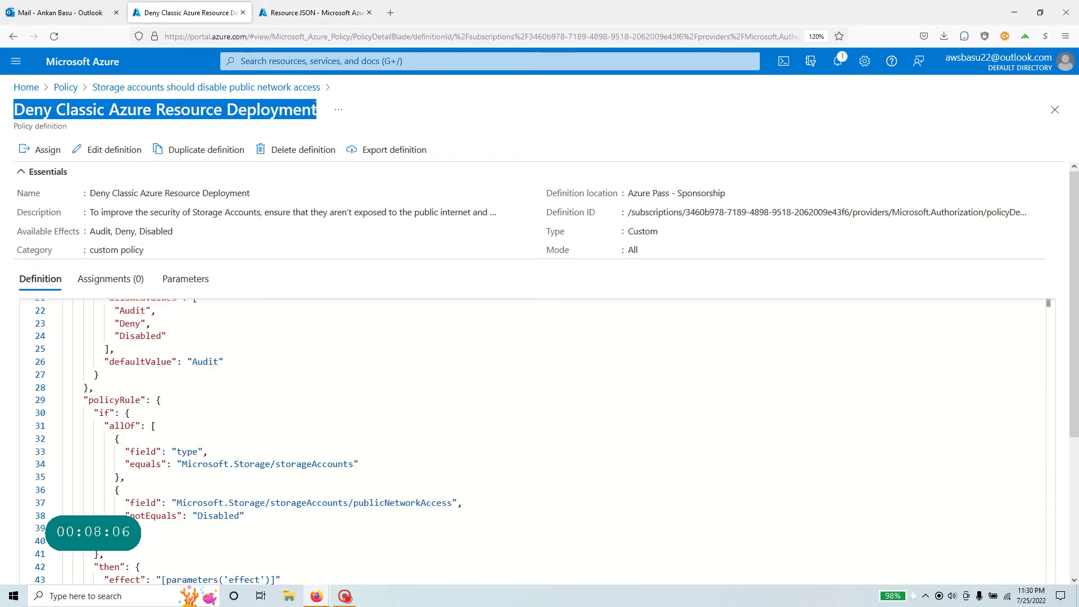
click(111, 150)
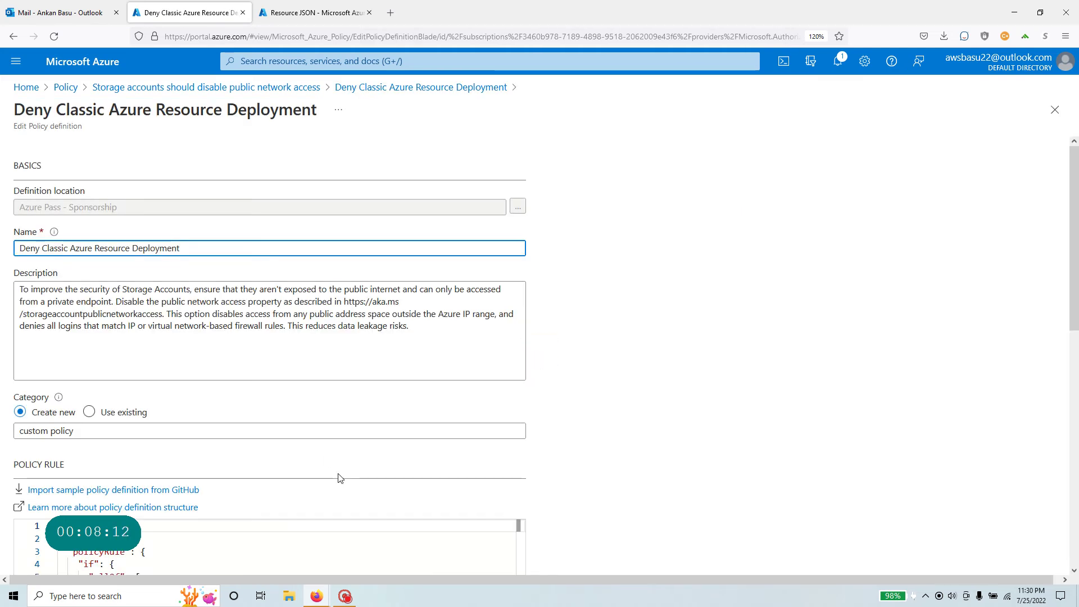
scroll(707, 271, down, 6)
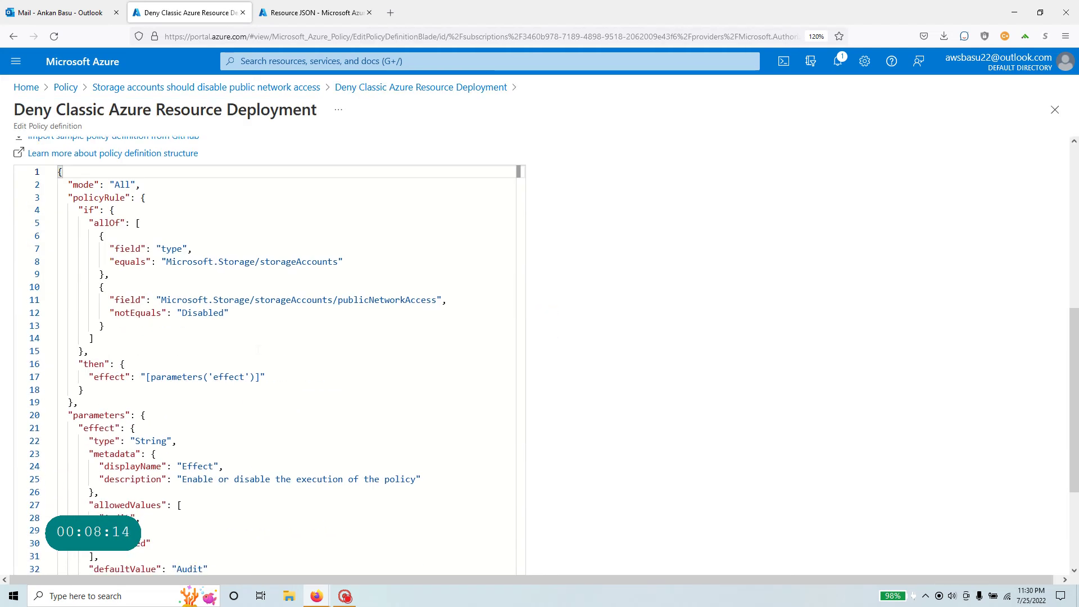
drag(105, 326, 40, 291)
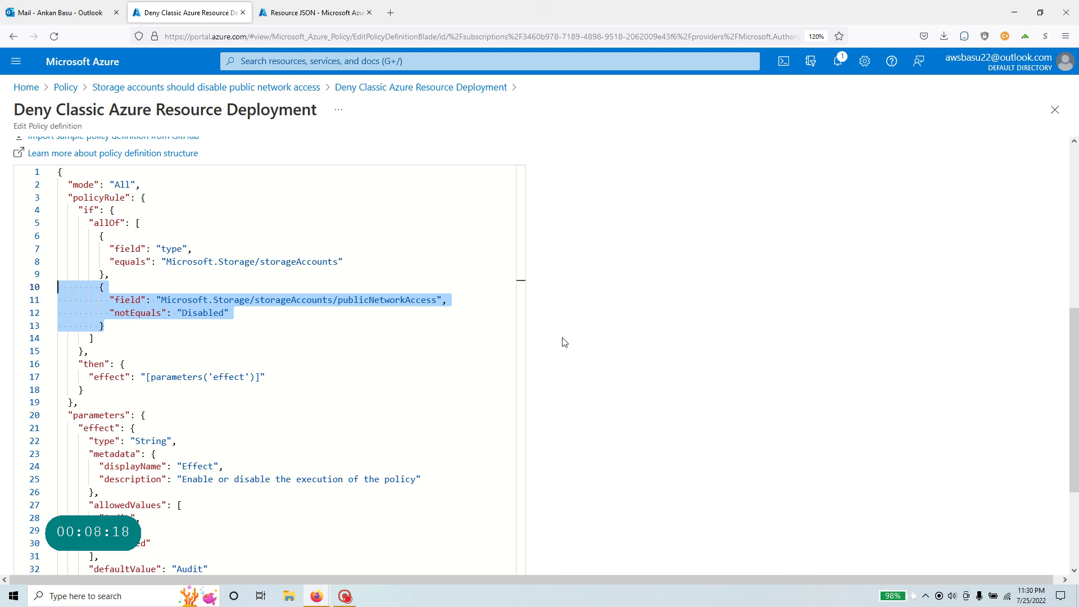
key(Delete)
key(BackSpace)
key(BackSpace)
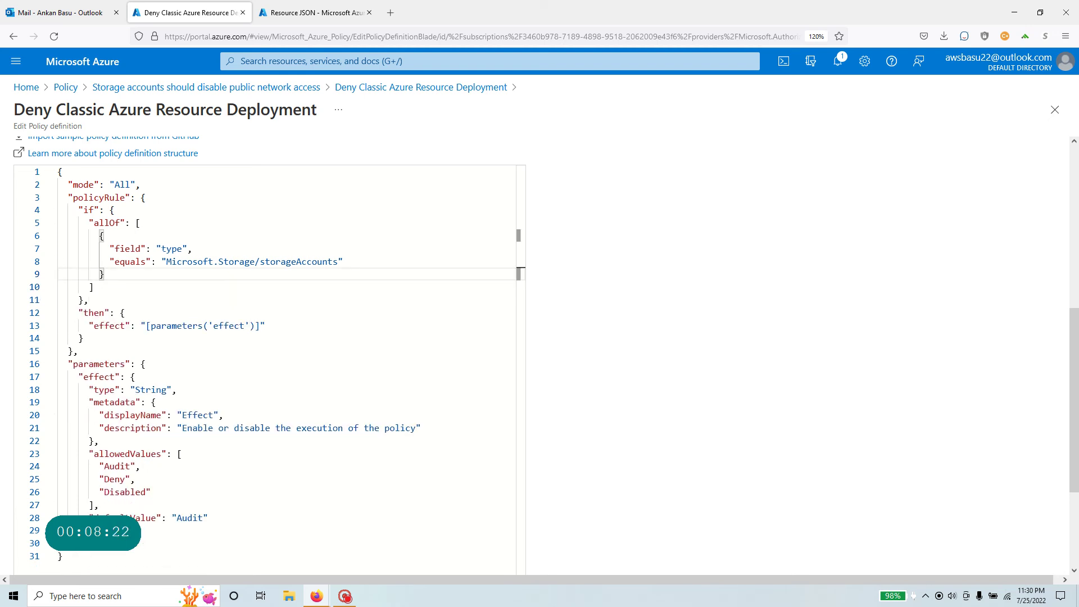
Step: Set the equals value of the policy rule's type condition to "Microsoft.ClassicNetwork/ReservedIps"
double_click(171, 248)
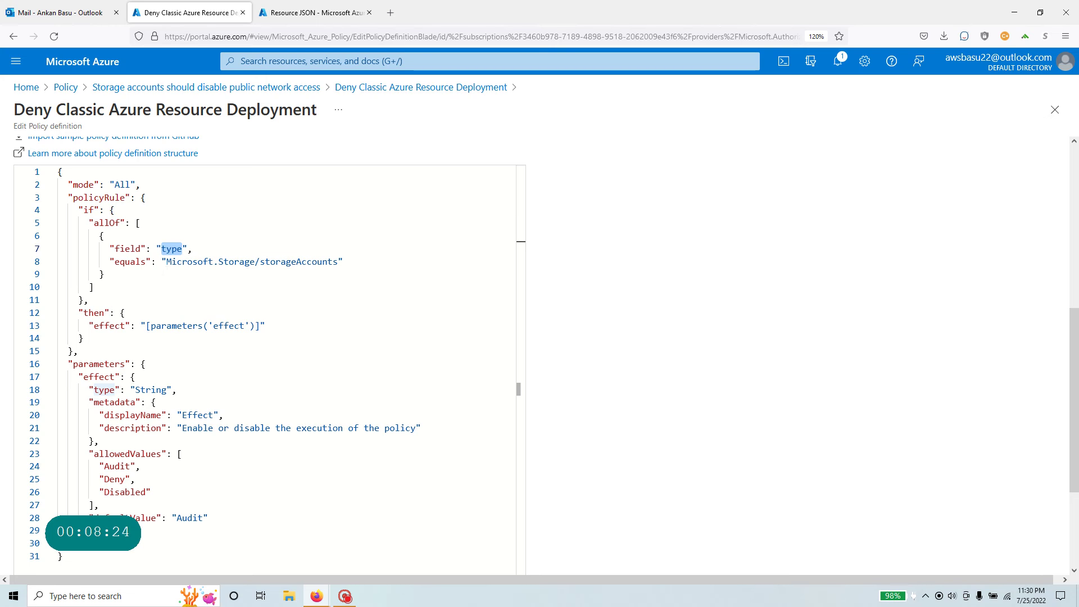
drag(162, 261, 339, 261)
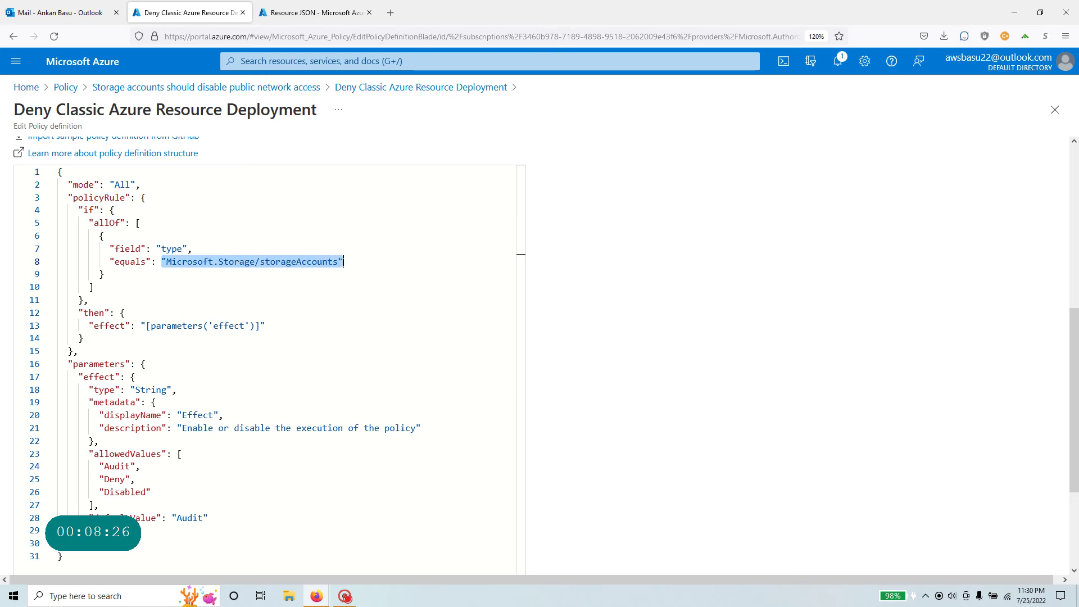
text("Microsoft.ClassicNetwork/ReservedIps")
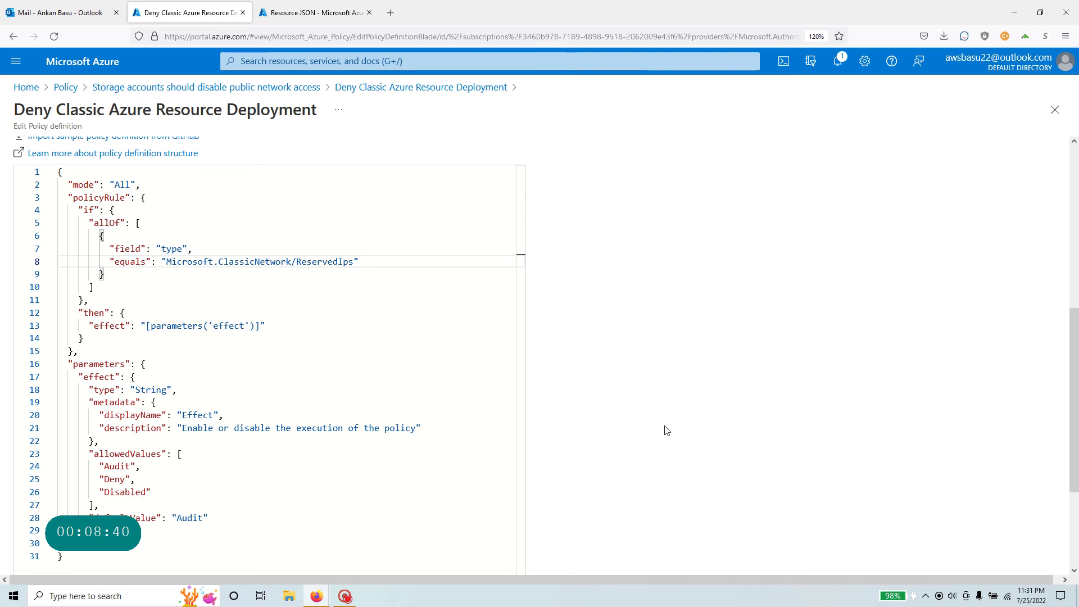
Step: Replace the policy description with the policy name, "Deny Classic Azure Resource Deployment"
scroll(607, 378, up, 6)
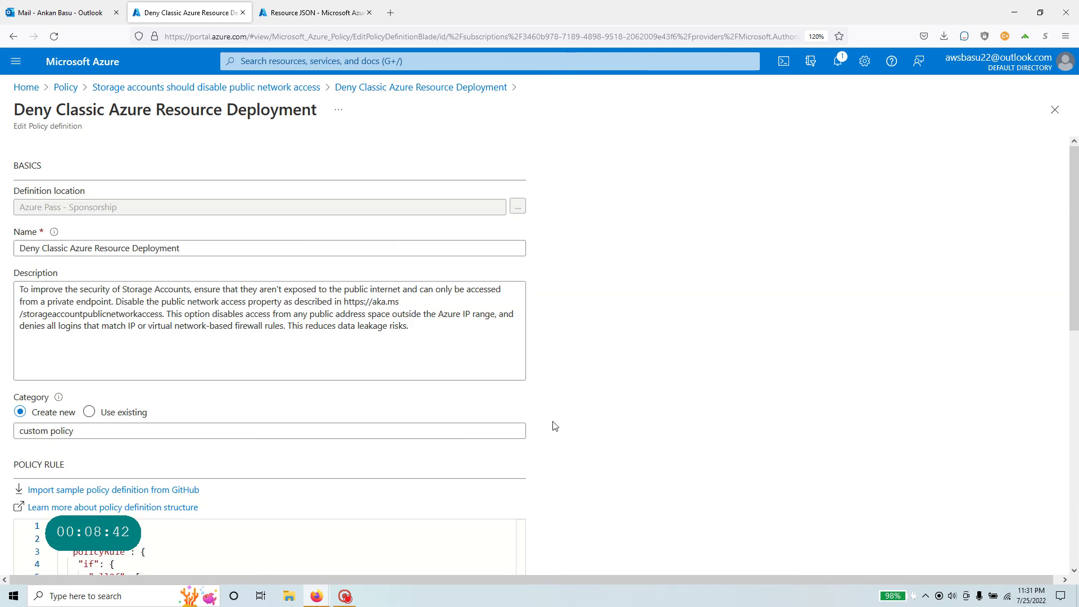
drag(409, 326, 19, 288)
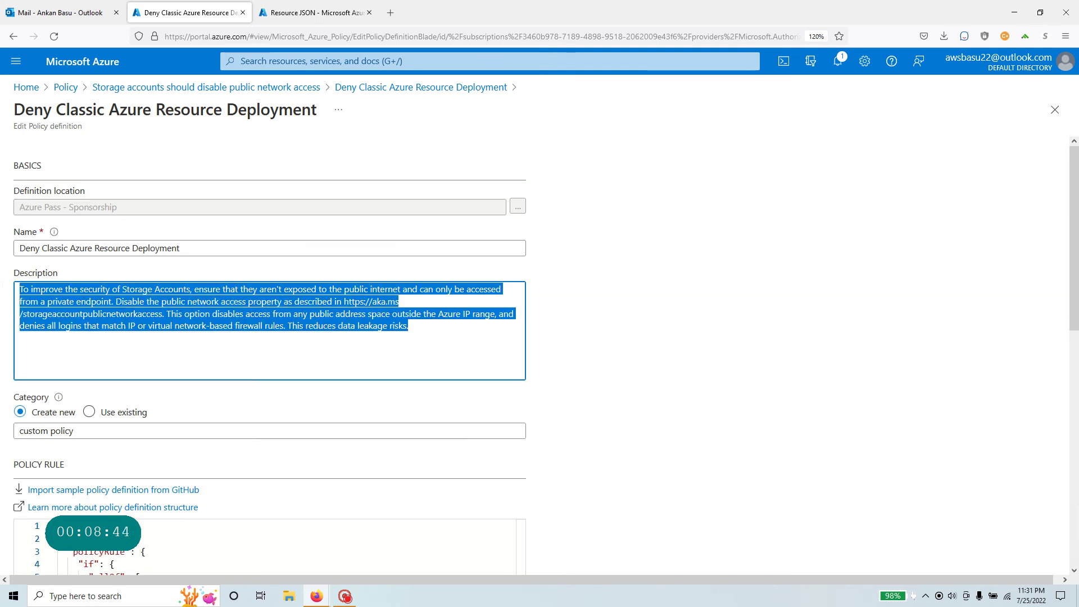
key(BackSpace)
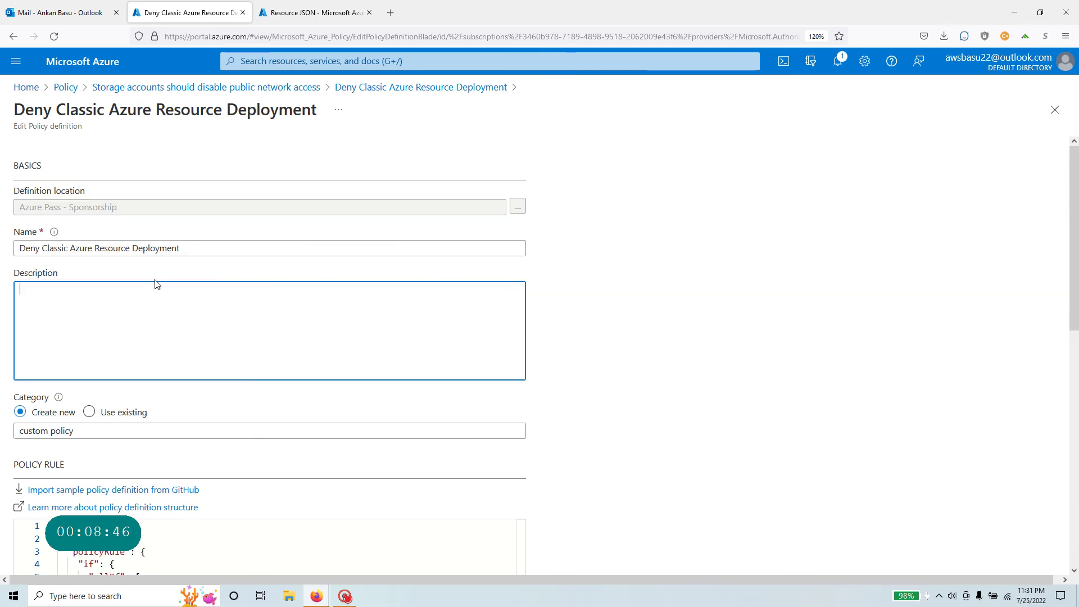
click(192, 248)
key(ctrl+a)
key(ctrl+c)
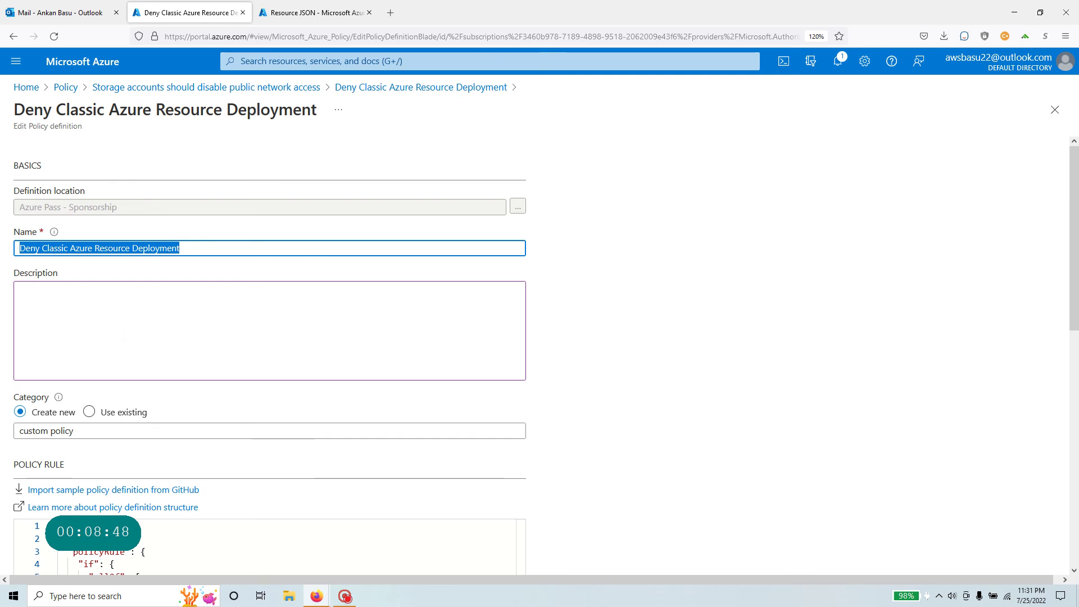
click(122, 336)
key(ctrl+v)
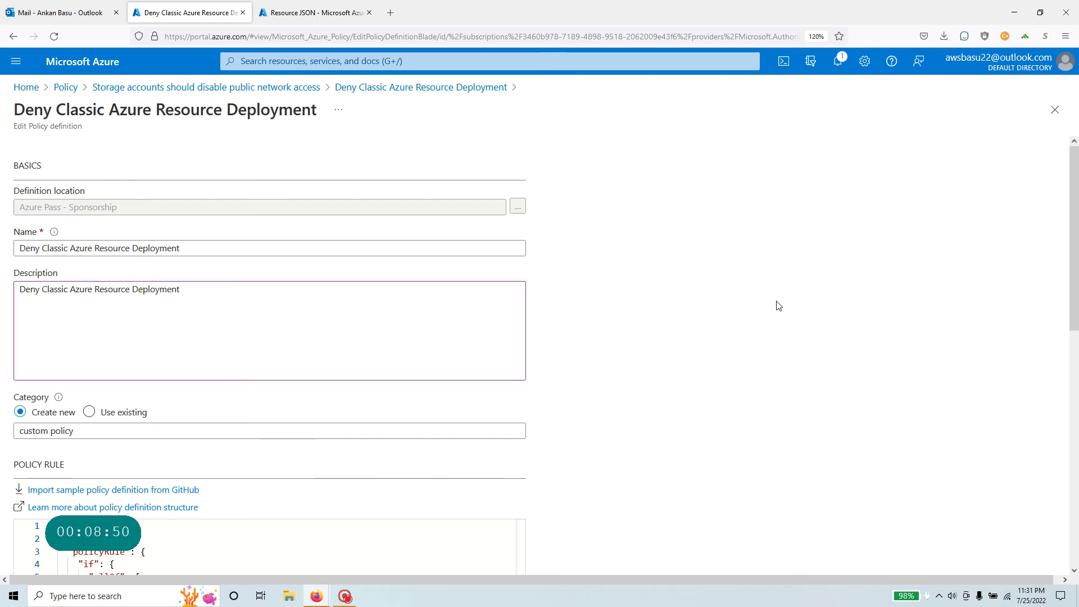
scroll(335, 470, down, 5)
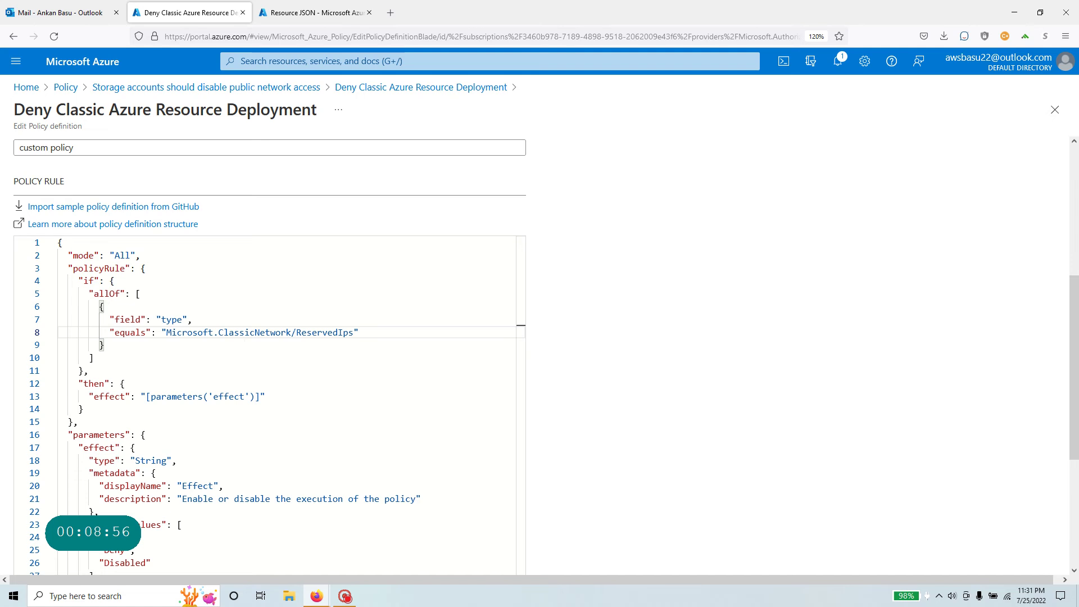
Step: Save the edited Deny Classic Azure Resource Deployment policy definition
drag(296, 332, 166, 332)
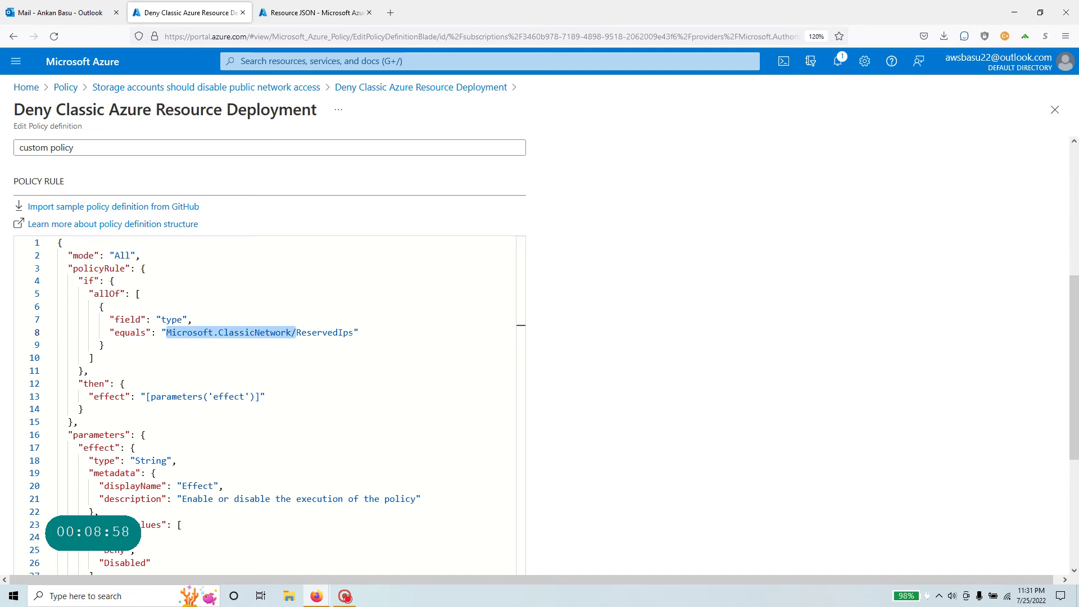
drag(353, 332, 297, 332)
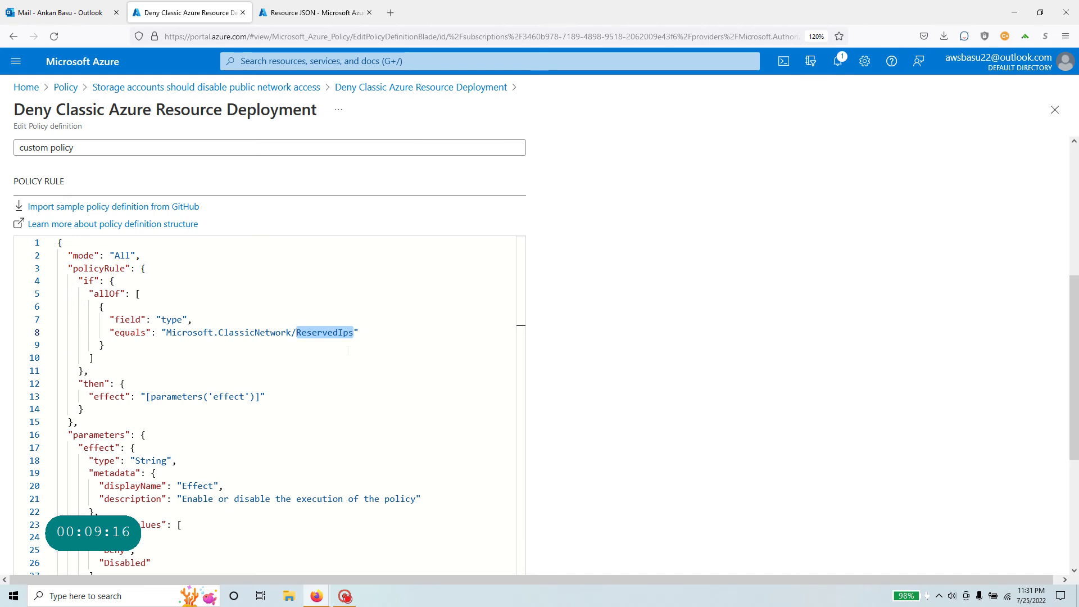
scroll(571, 313, down, 5)
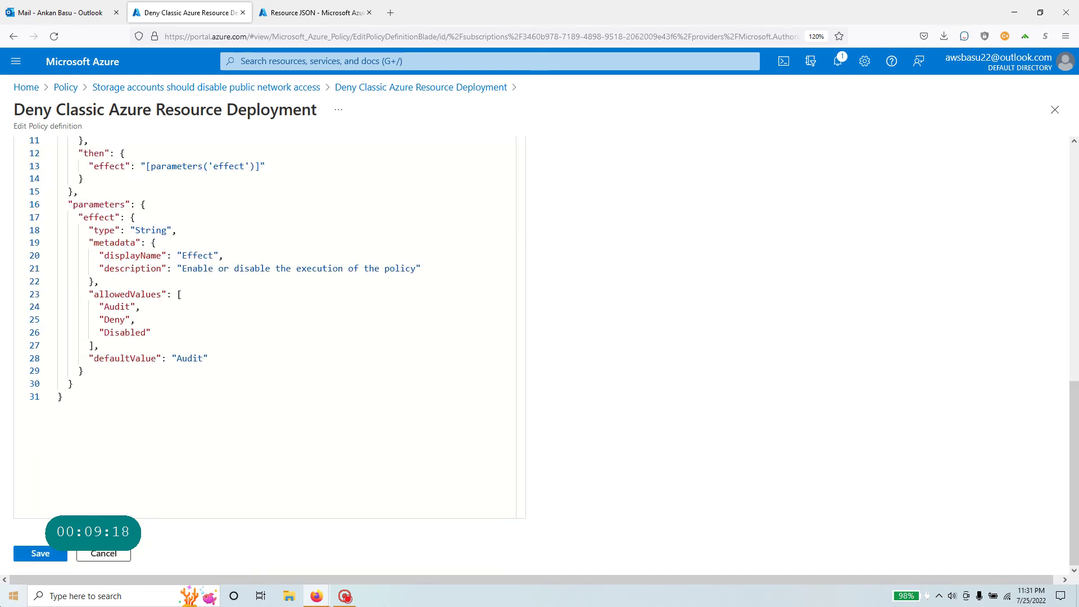
click(34, 555)
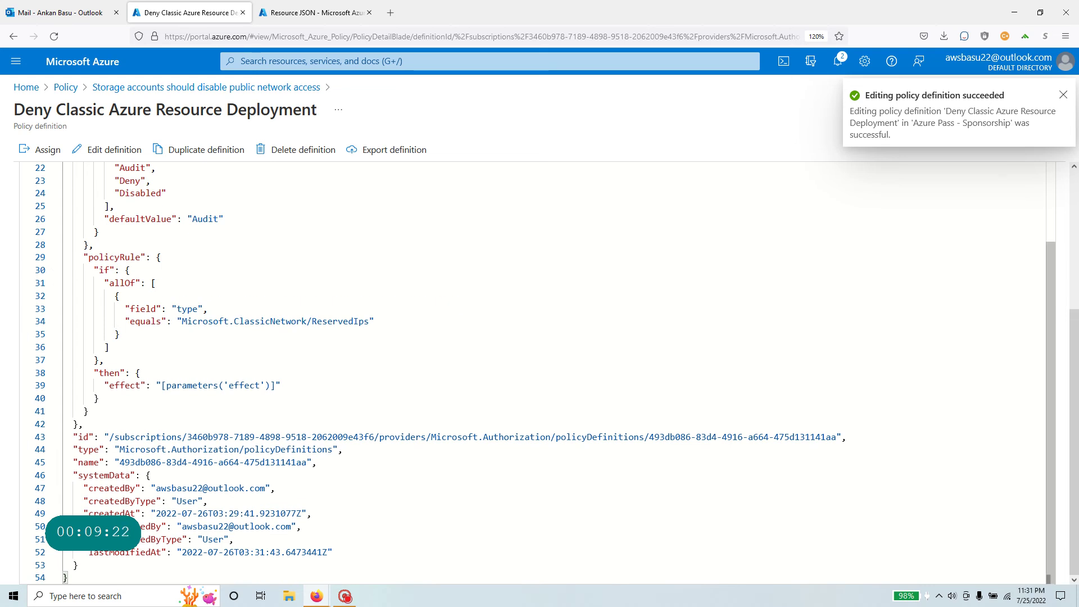
Step: Return to the list of policy definitions and filter it to the definition type Policy
click(65, 87)
scroll(511, 451, up, 10)
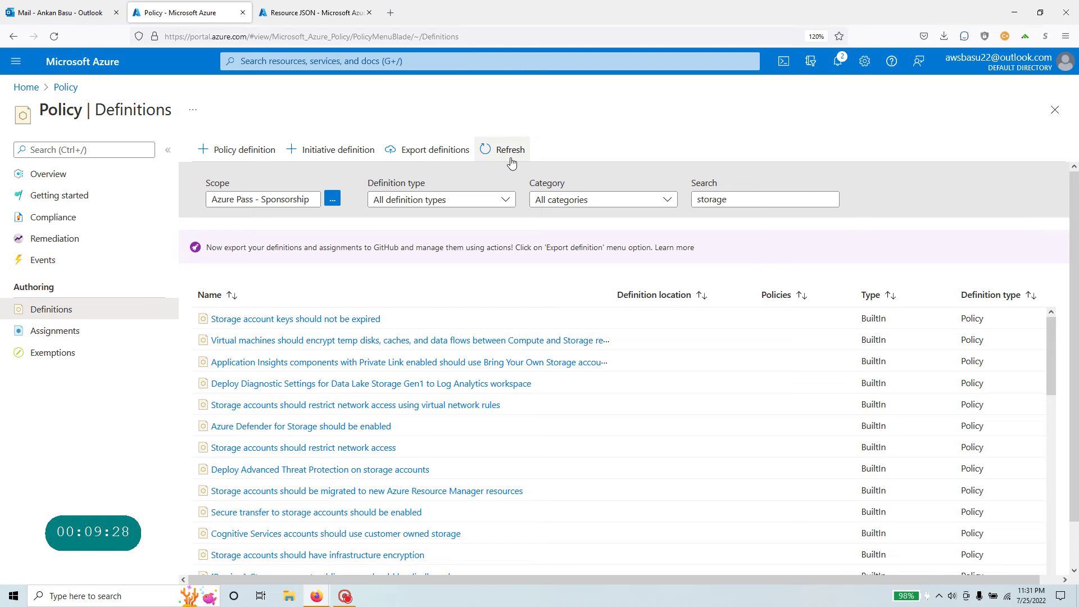
click(456, 201)
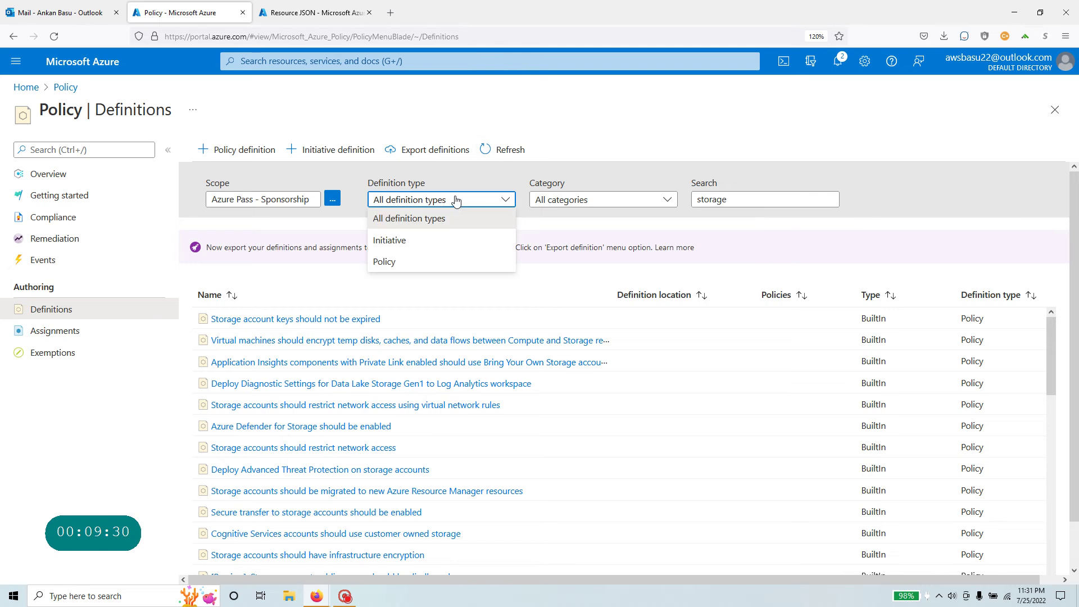
click(417, 263)
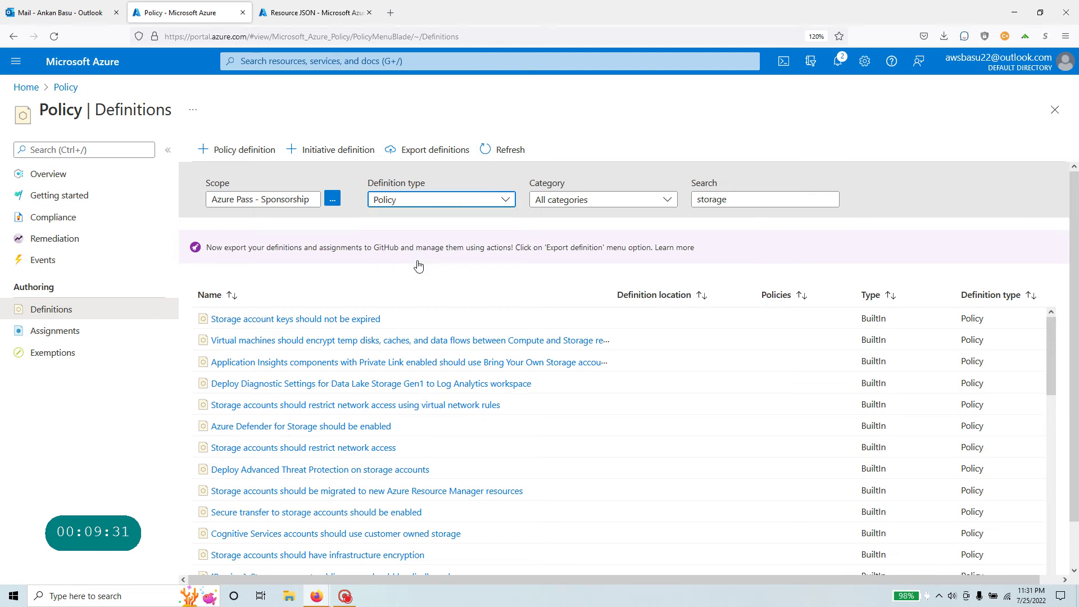
click(624, 209)
key(Escape)
key(Tab)
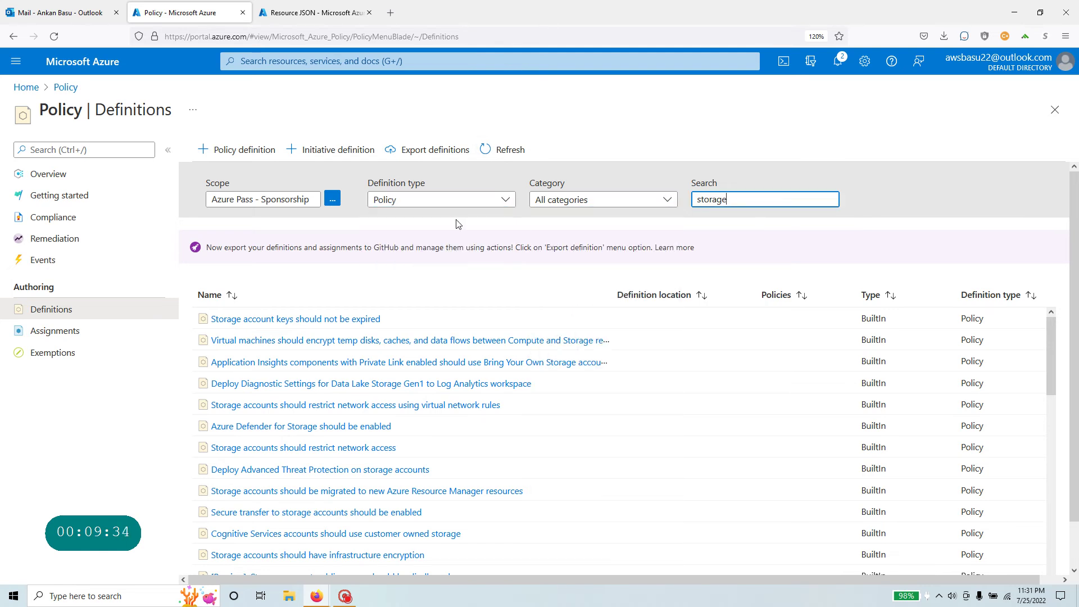
click(451, 204)
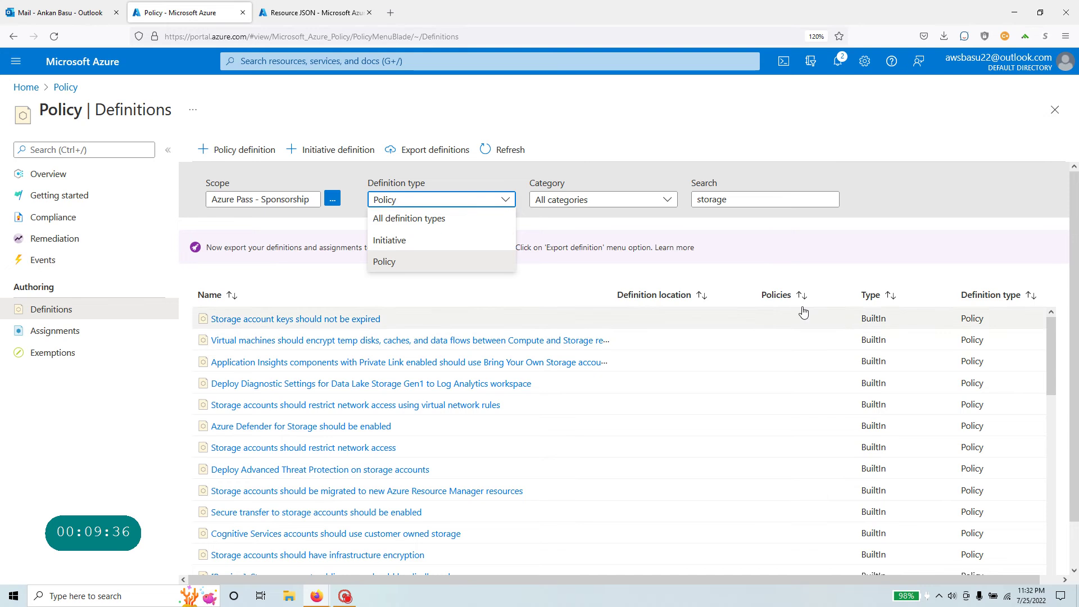
Step: Clear the "storage" search term and sort the policy definitions by type with custom definitions first
click(900, 301)
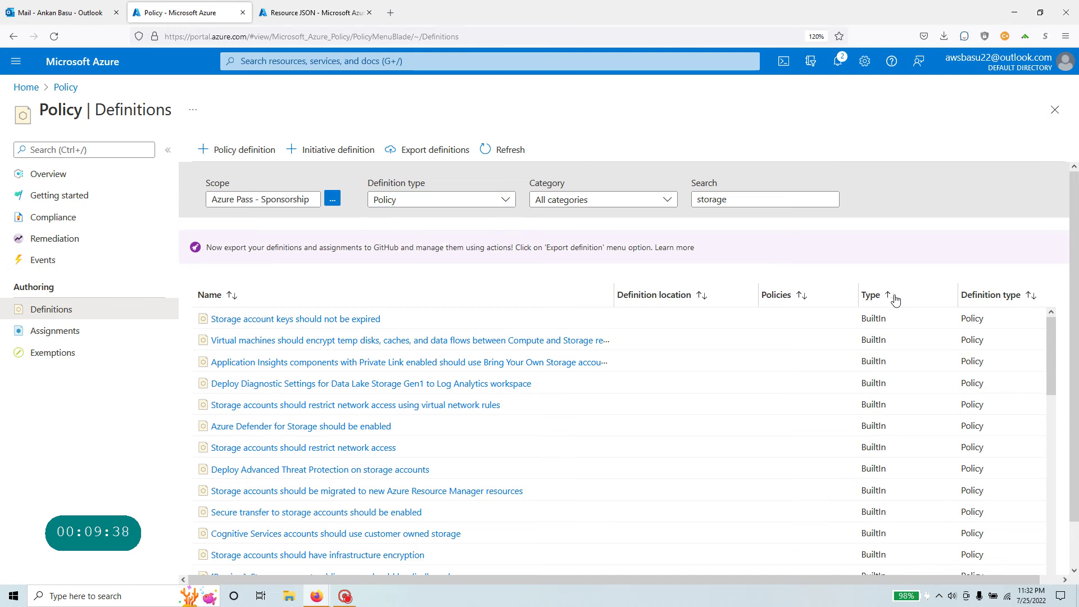
click(897, 301)
scroll(926, 444, down, 10)
scroll(926, 448, up, 10)
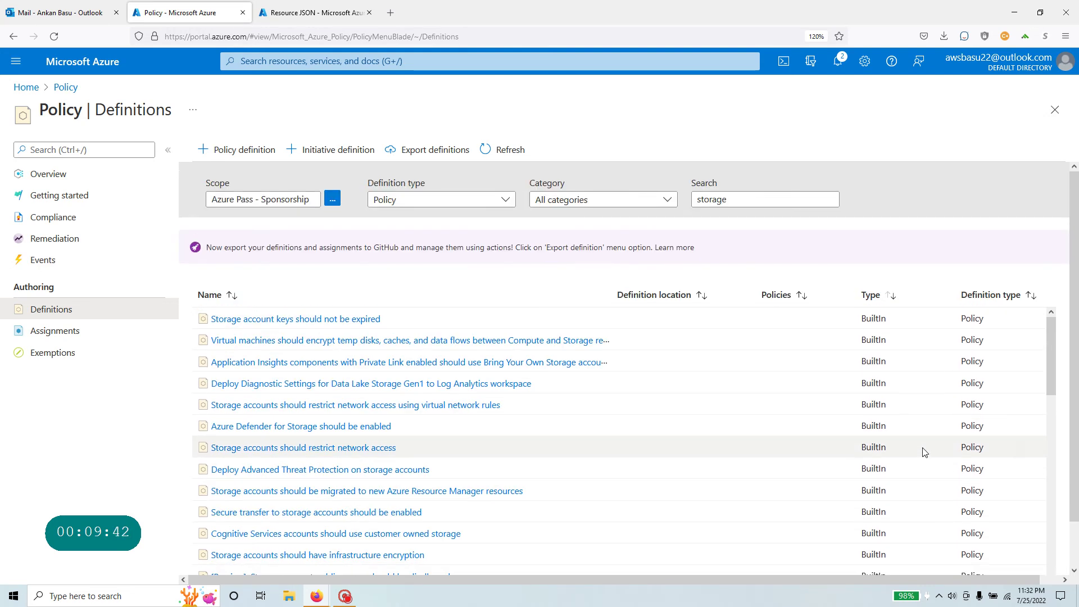
double_click(735, 194)
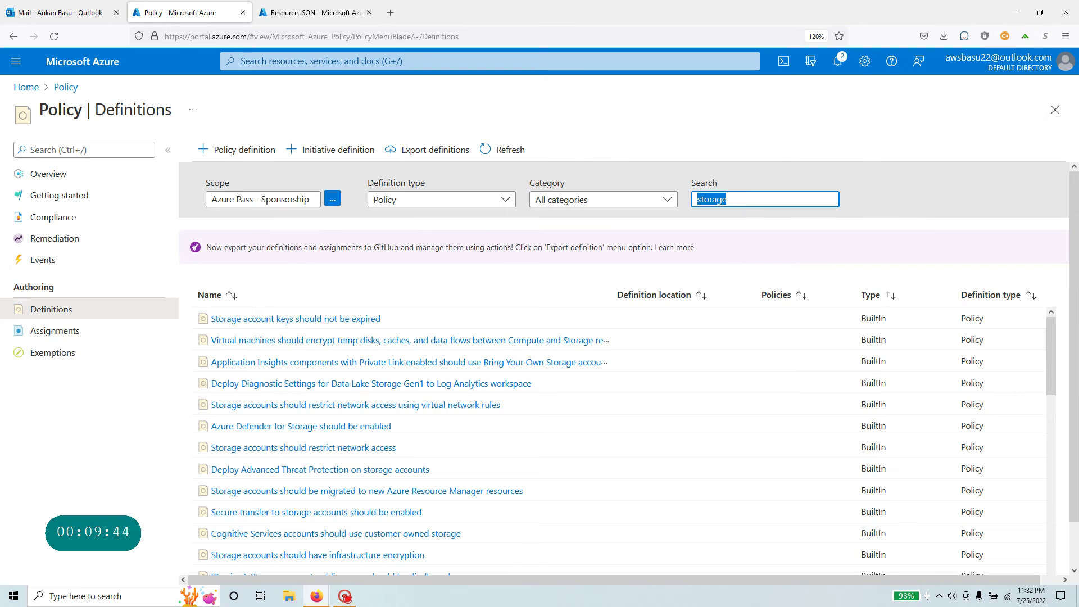
key(BackSpace)
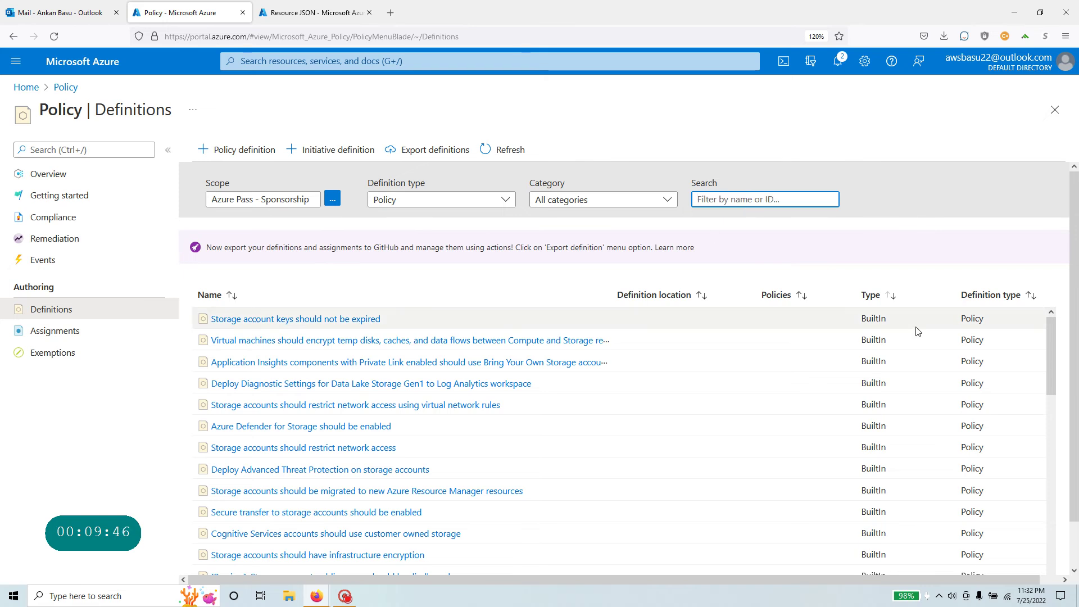
click(897, 298)
click(886, 297)
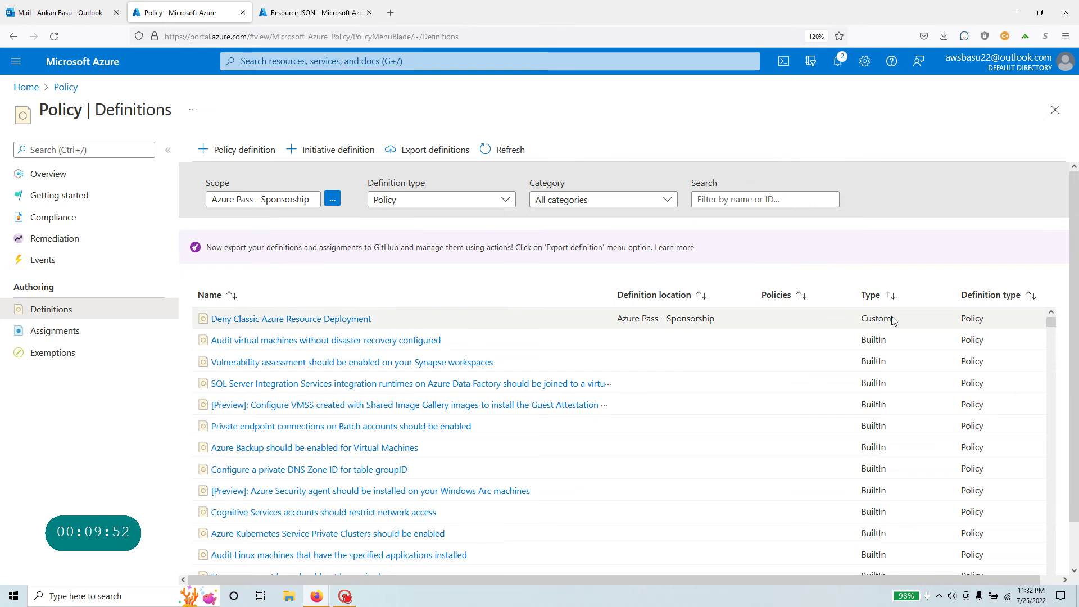
Step: Open the custom Deny Classic Azure Resource Deployment definition and start a policy assignment from it
click(313, 325)
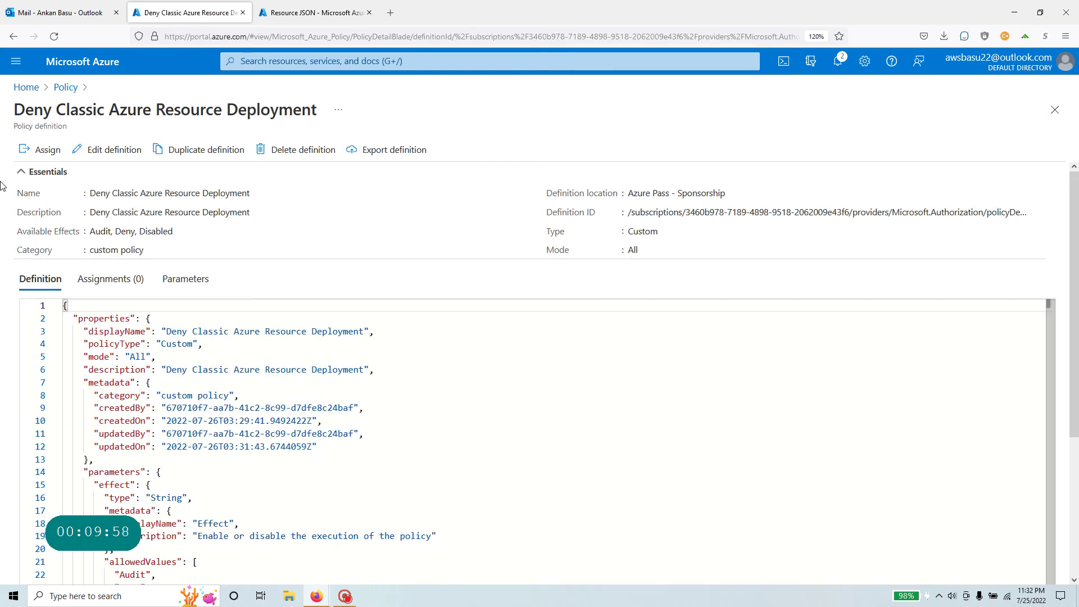
click(44, 152)
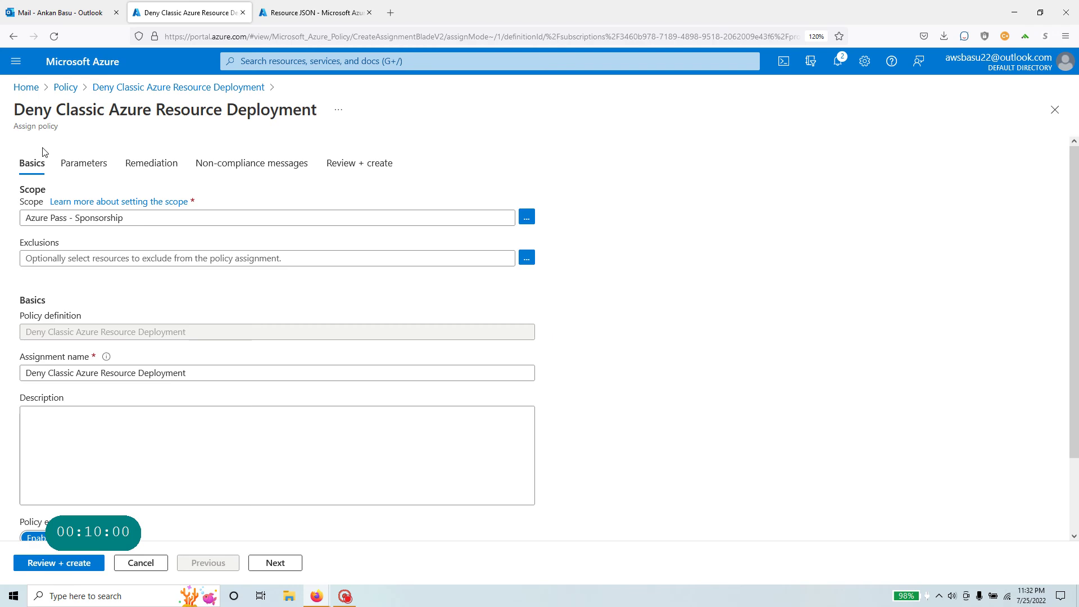
scroll(116, 405, down, 3)
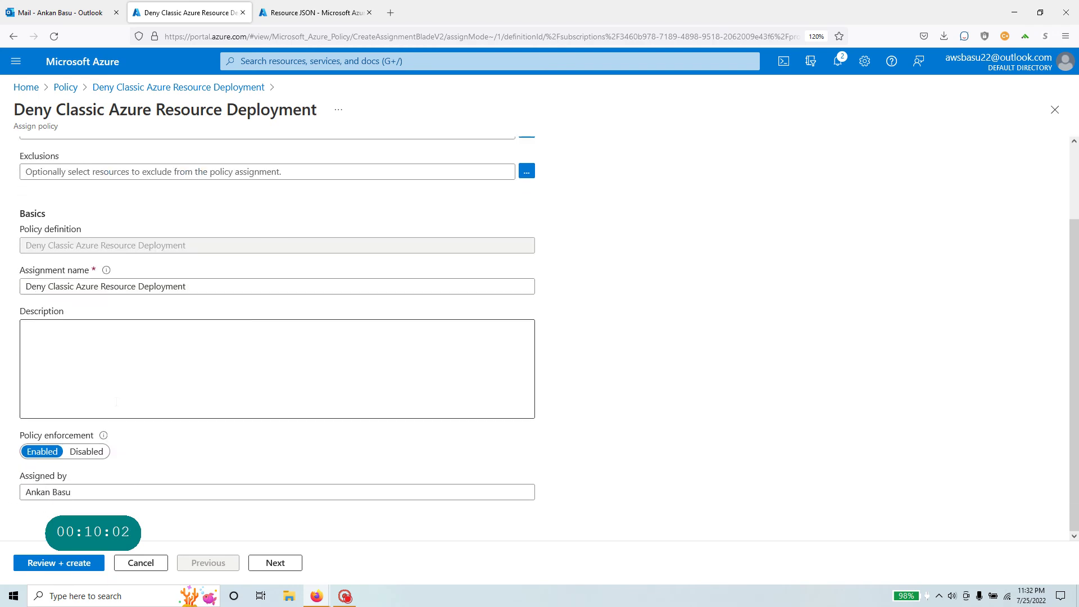
scroll(116, 401, up, 3)
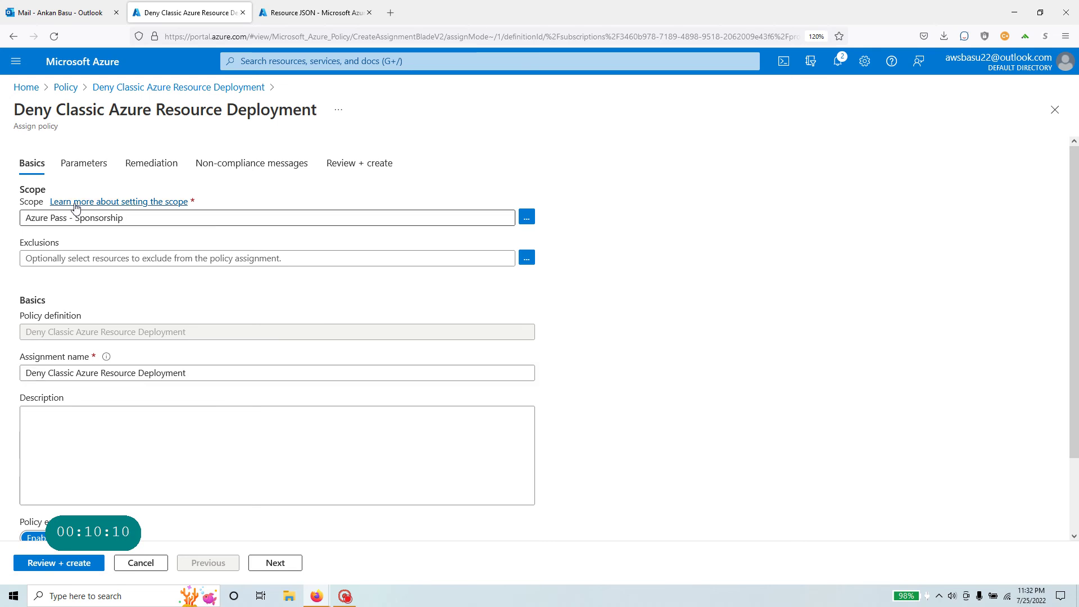
Step: Set the assignment scope to the resource group classic-resource-rg in Azure Pass - Sponsorship and create the policy assignment
click(527, 217)
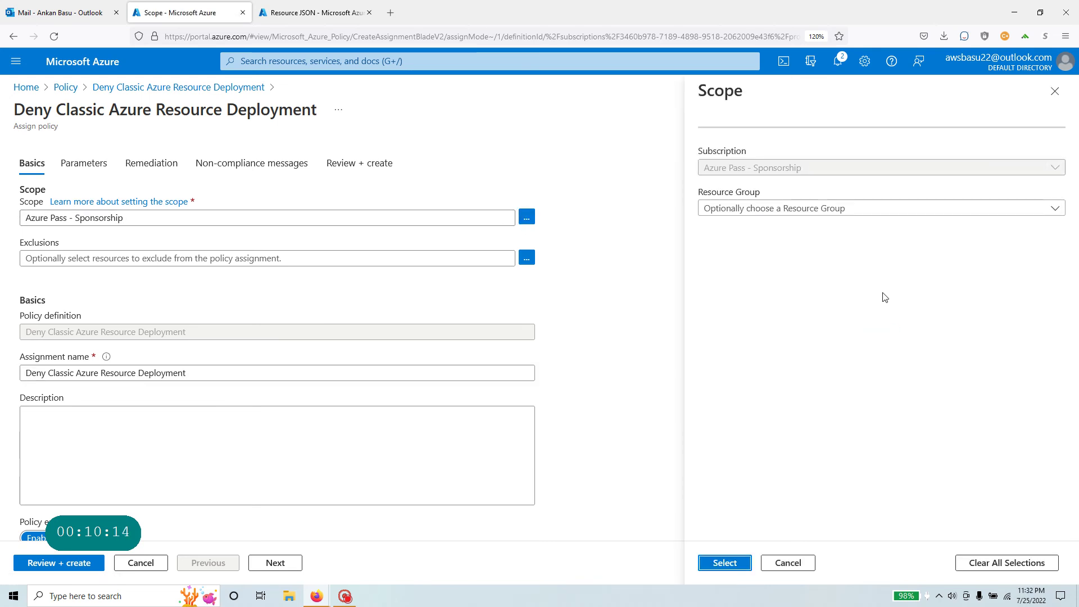
click(1050, 208)
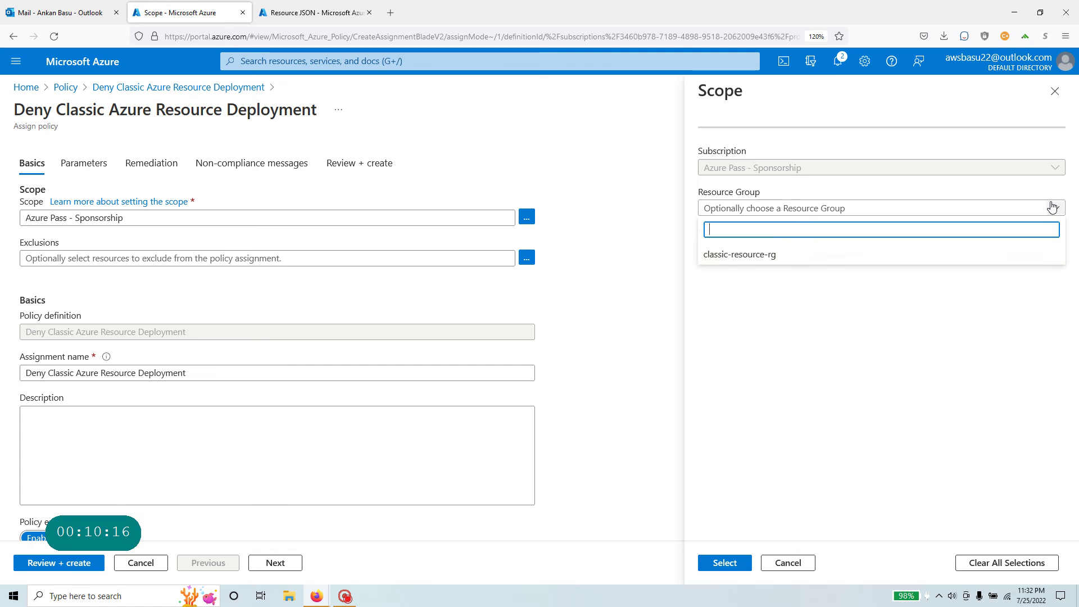
click(768, 259)
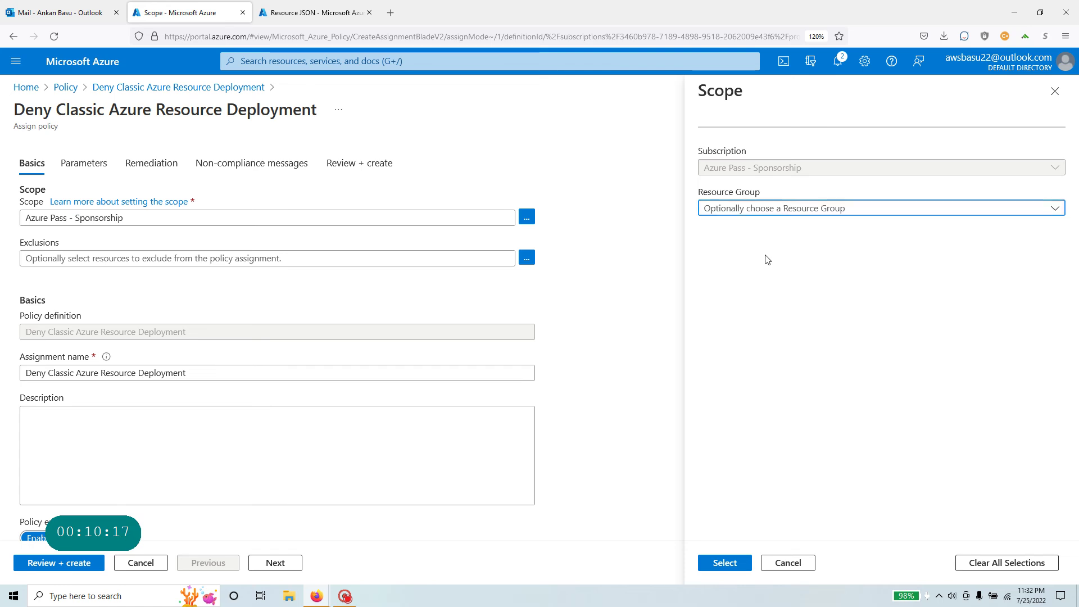
click(737, 565)
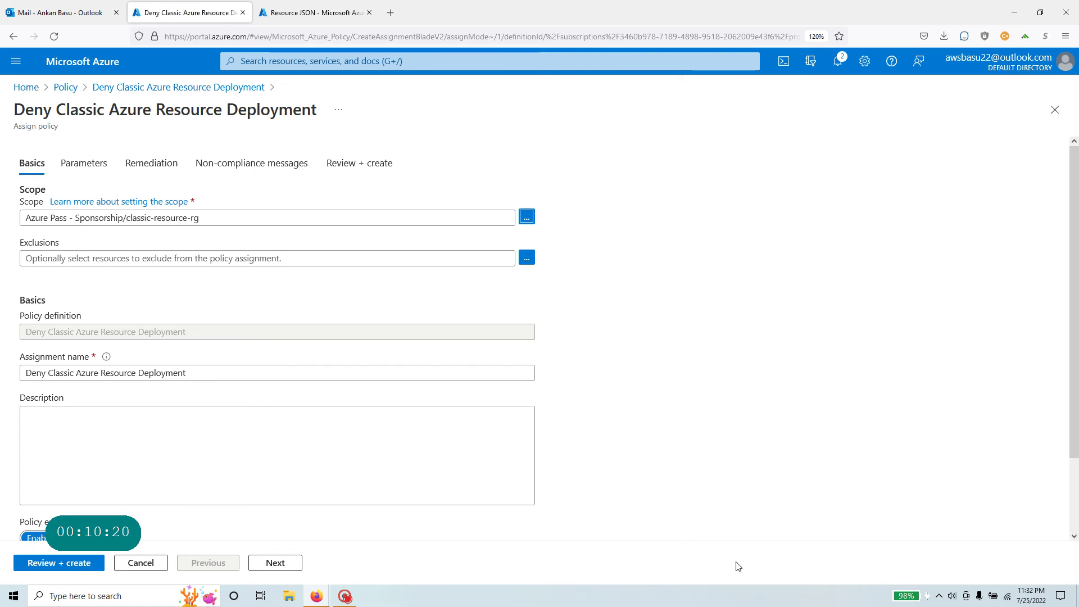
click(76, 563)
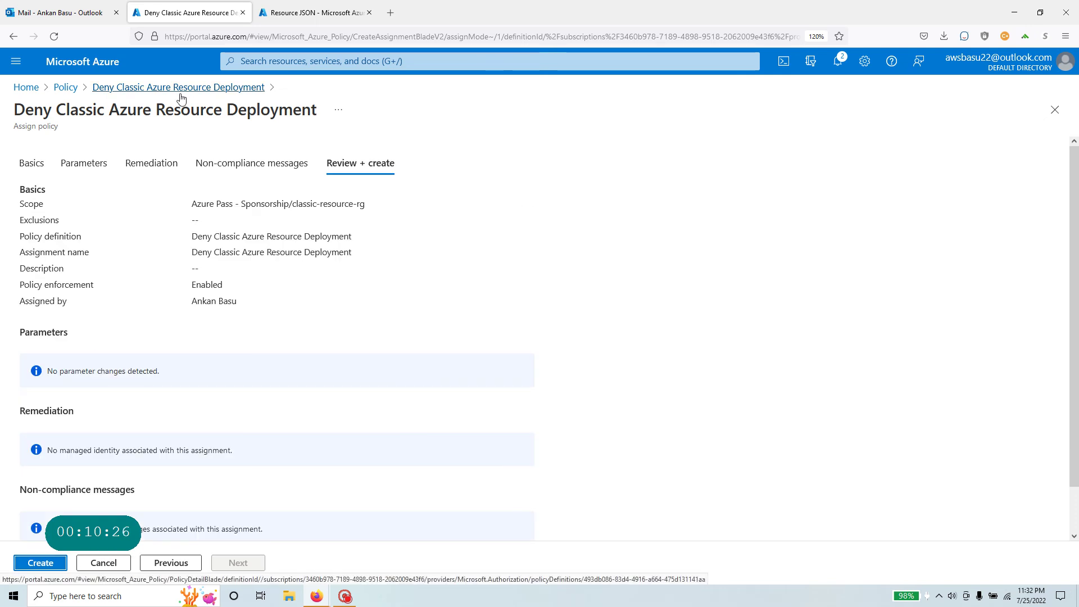
click(35, 563)
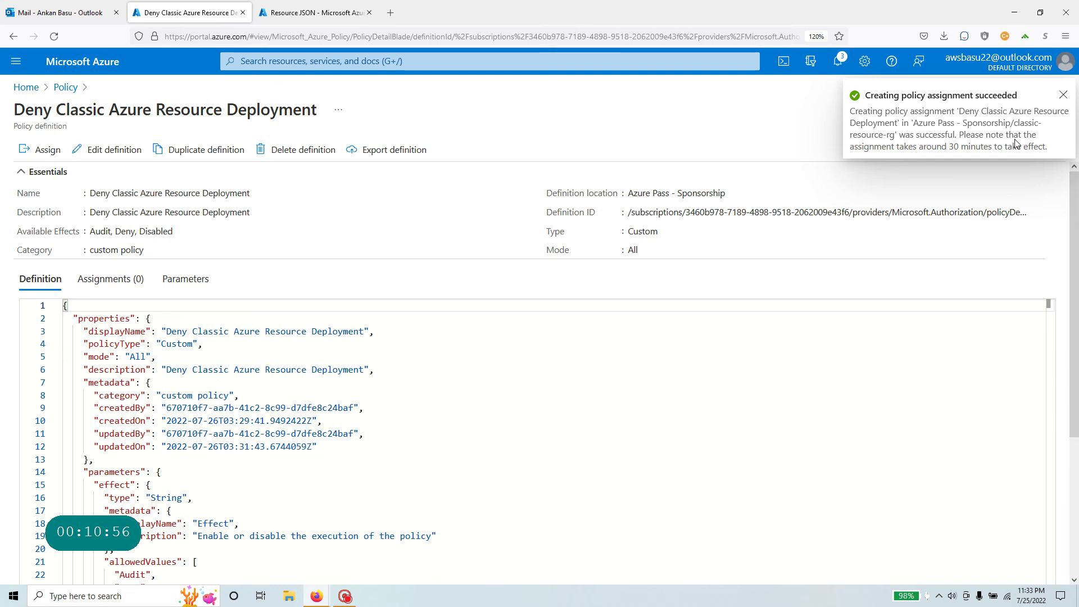
click(26, 88)
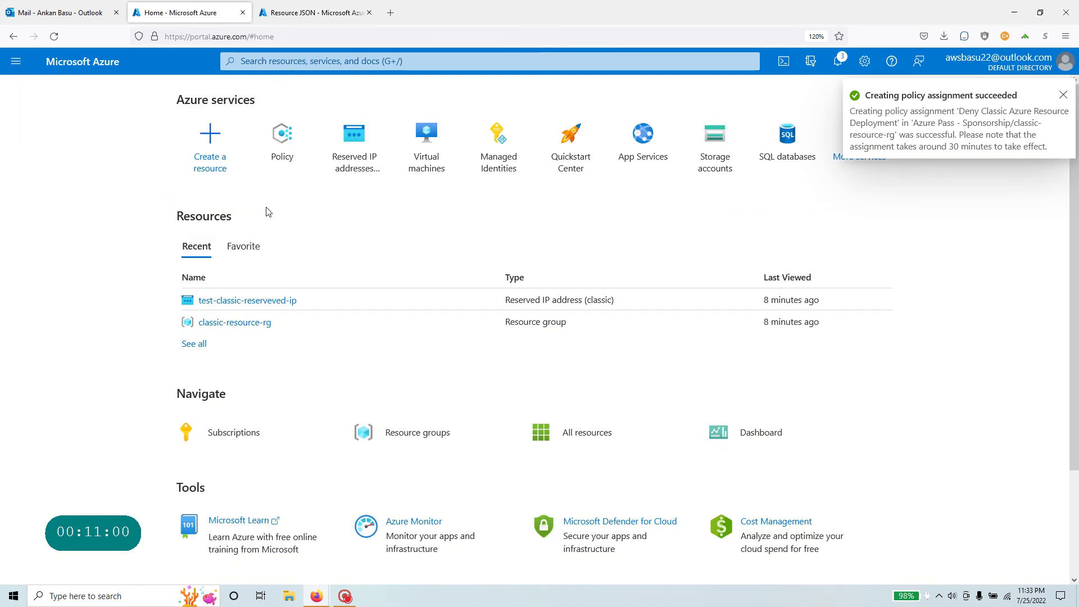
mouse_move(247, 330)
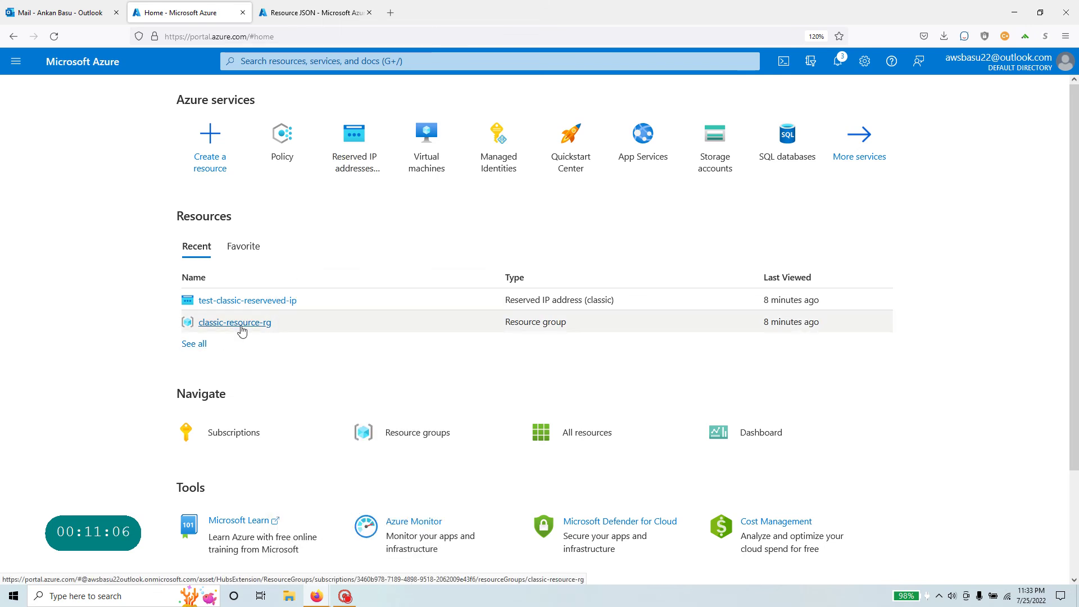
click(354, 174)
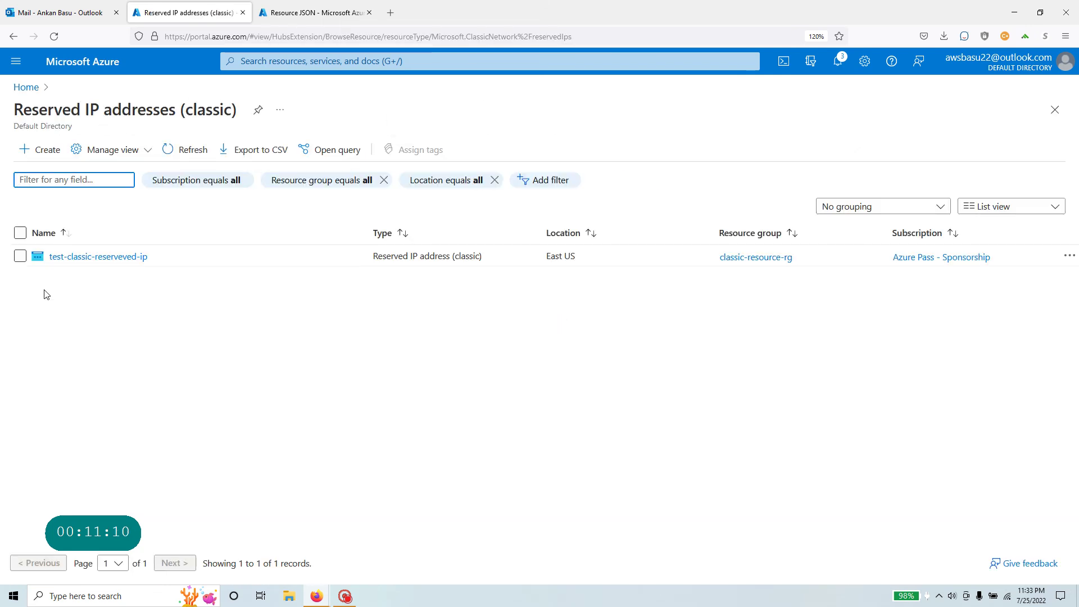
click(42, 149)
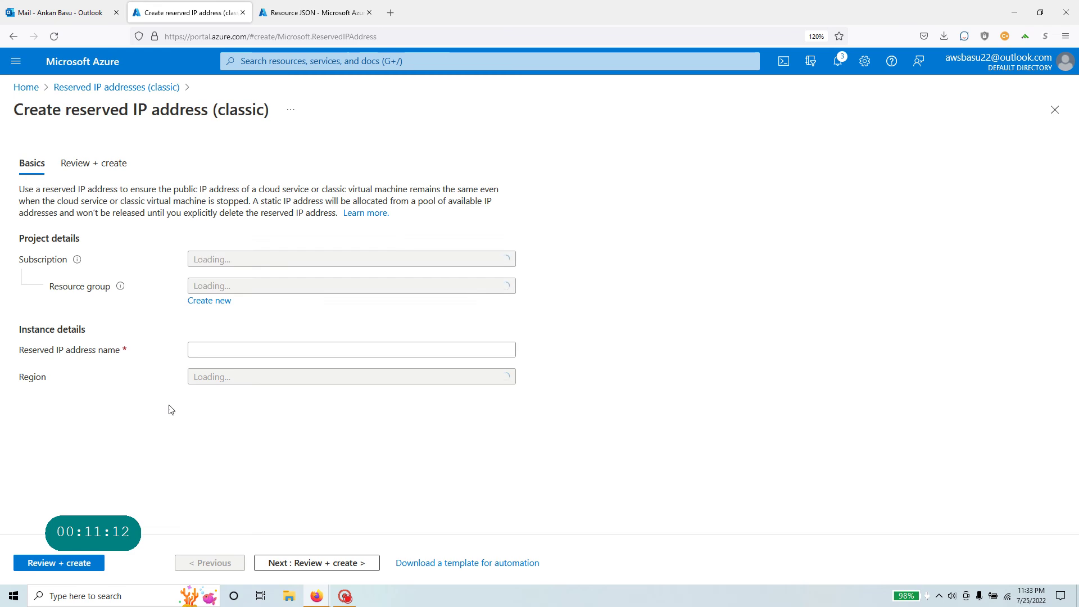
click(301, 287)
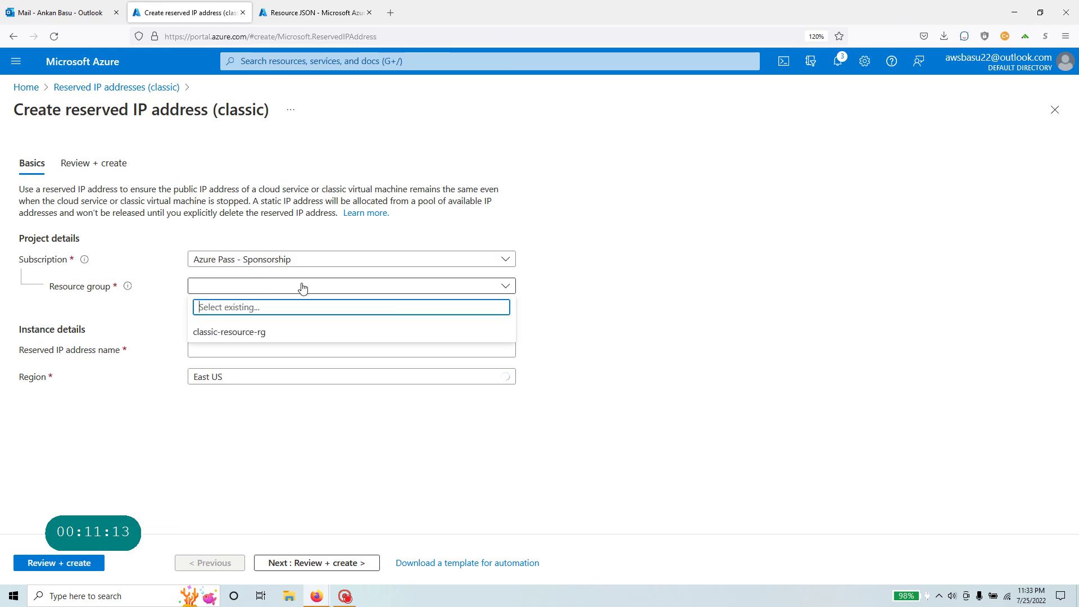
click(264, 332)
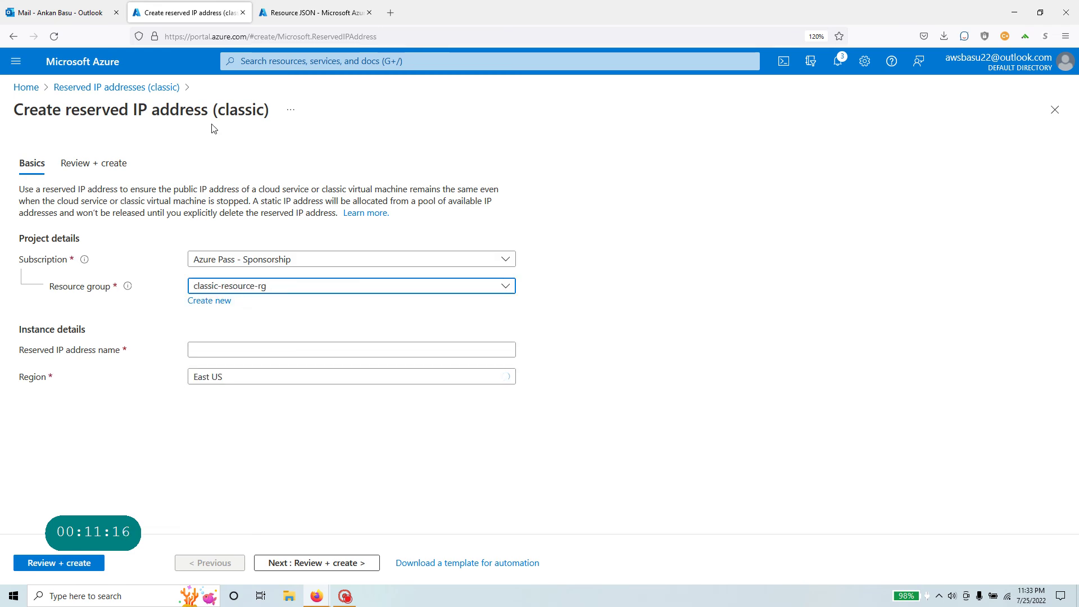
drag(270, 113, 23, 111)
click(258, 349)
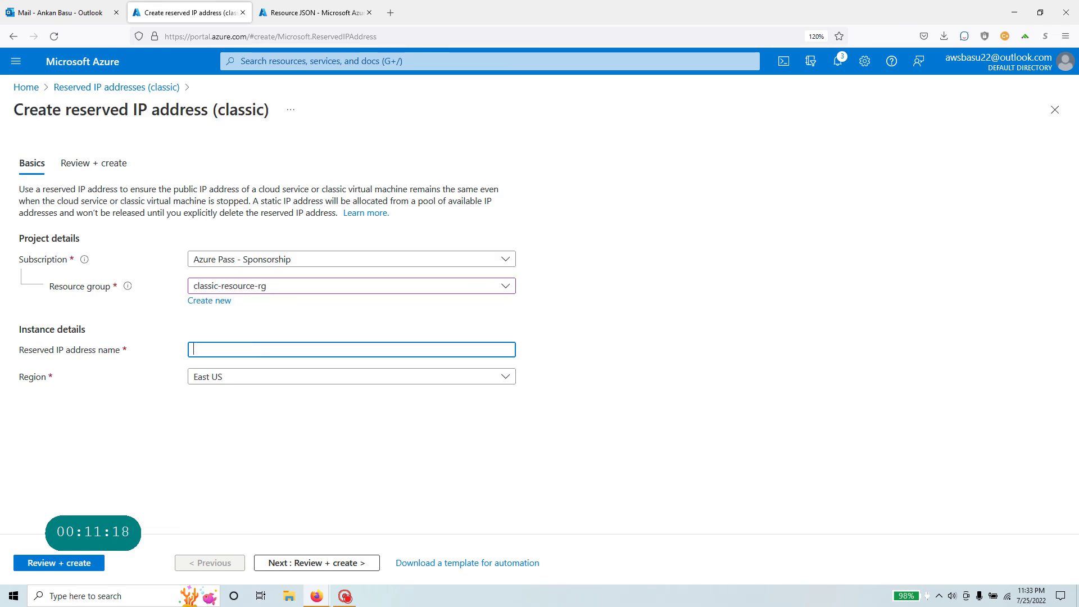
click(309, 286)
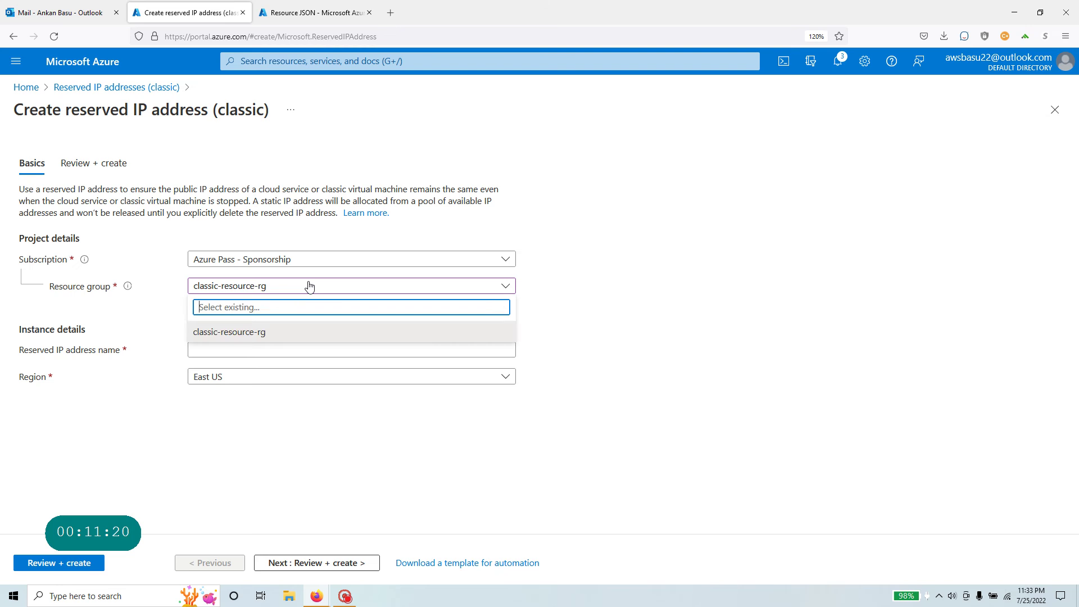
click(309, 287)
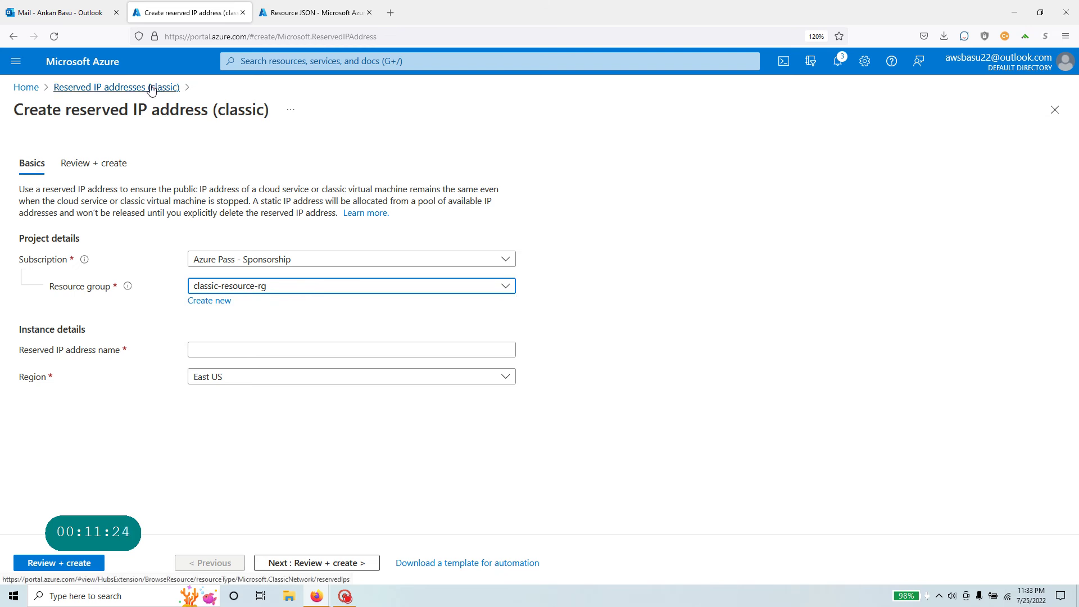
Step: Leave the classic reserved IP address creation form and open the Policy service overview
click(26, 89)
click(587, 335)
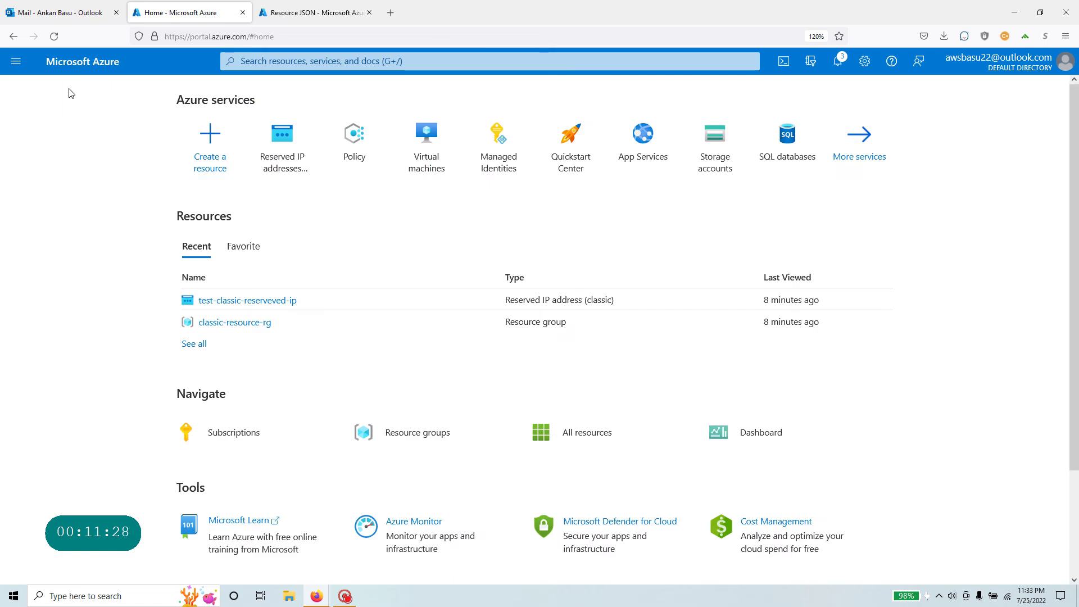
click(348, 156)
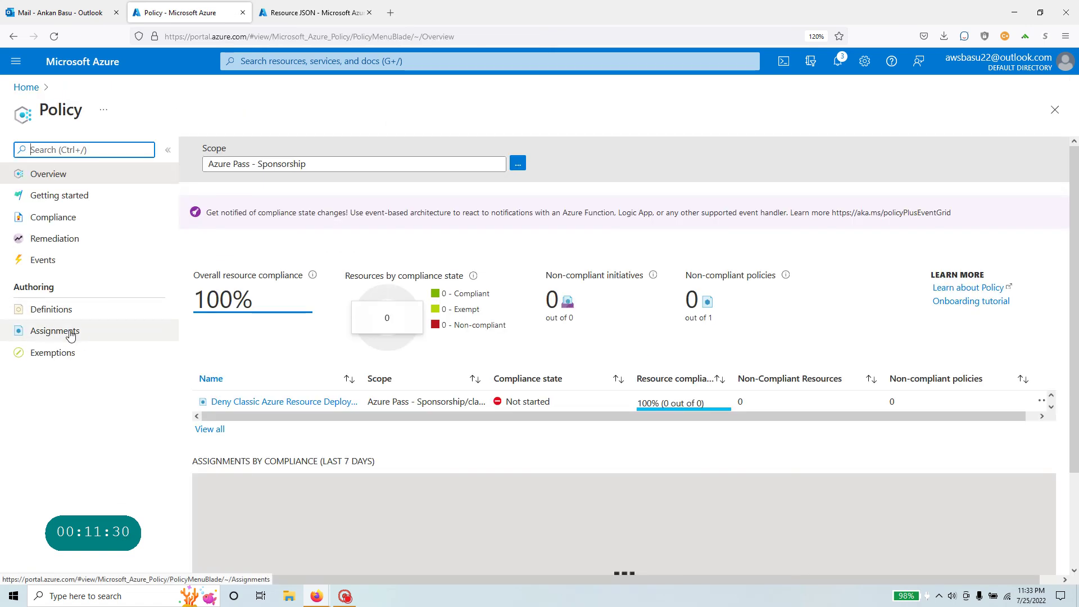
Step: Edit the Deny Classic Azure Resource Deployment policy assignment to set its Effect parameter to Deny, and save it
click(58, 330)
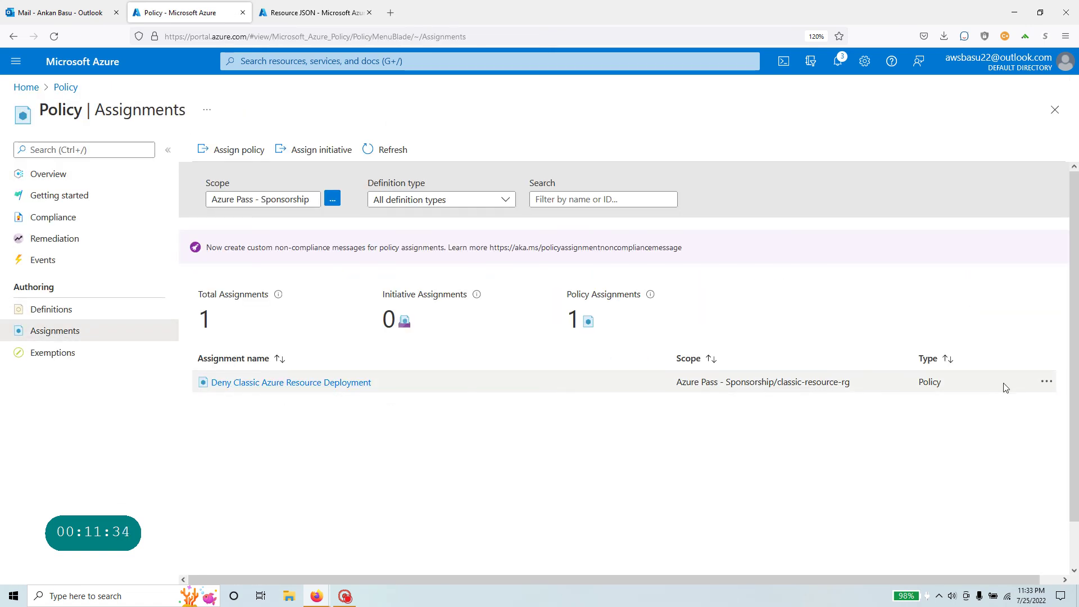
click(1046, 382)
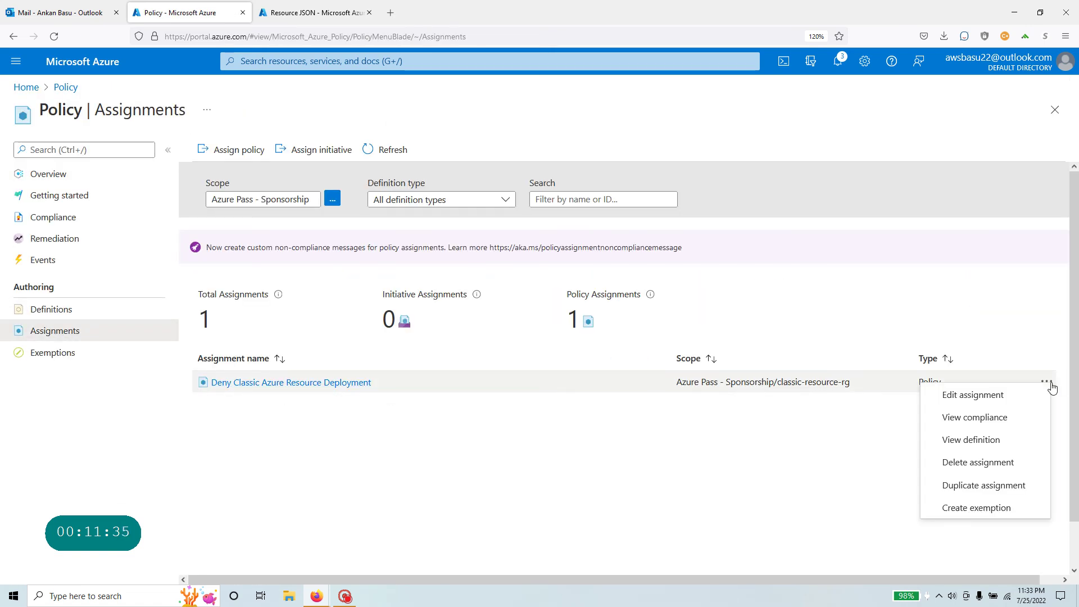
click(989, 394)
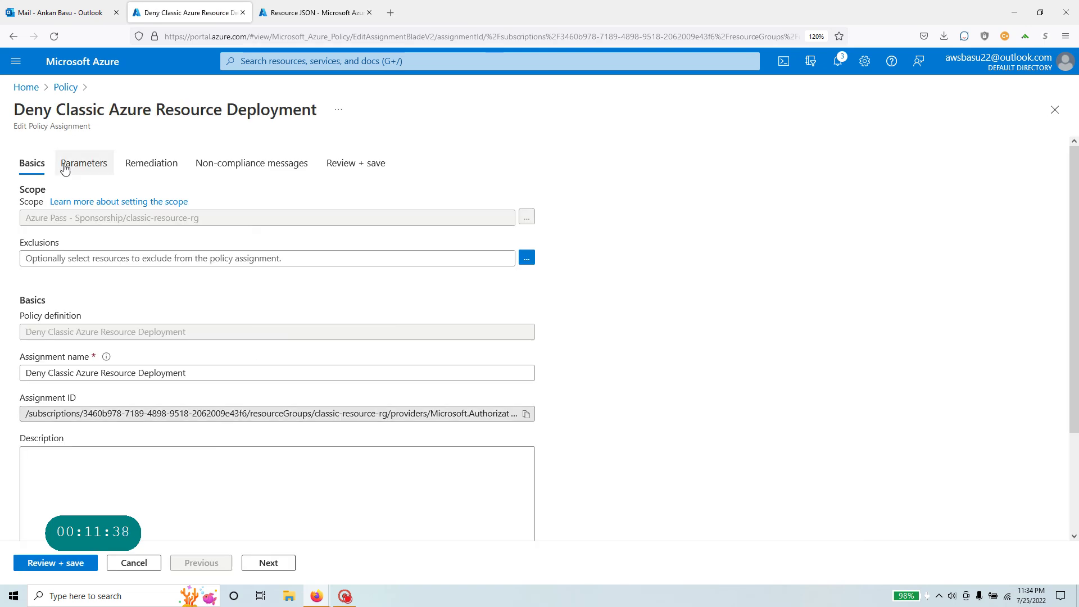
click(96, 166)
click(171, 208)
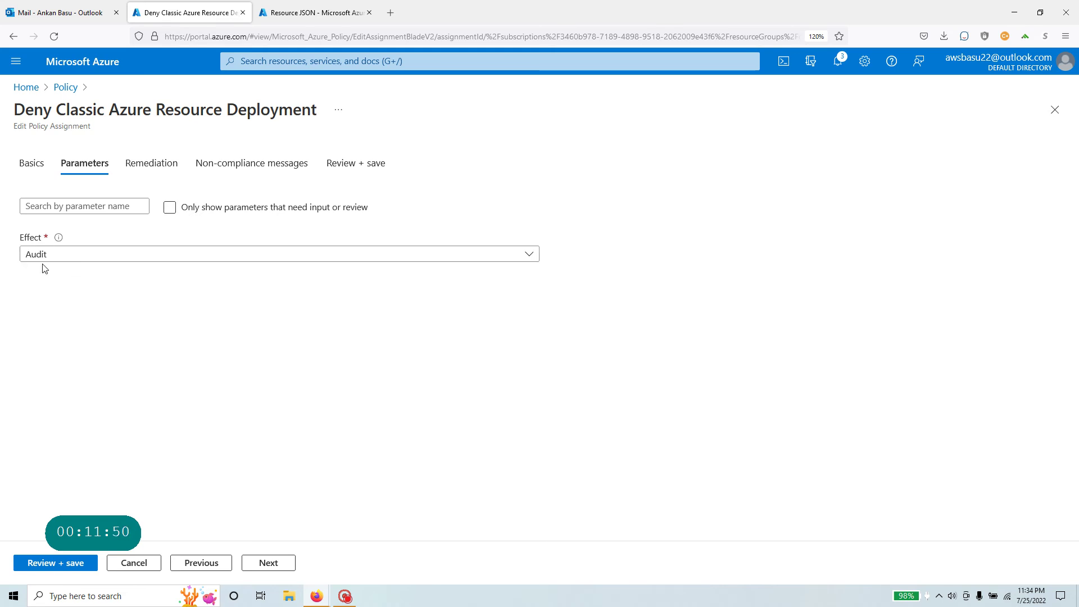
click(82, 255)
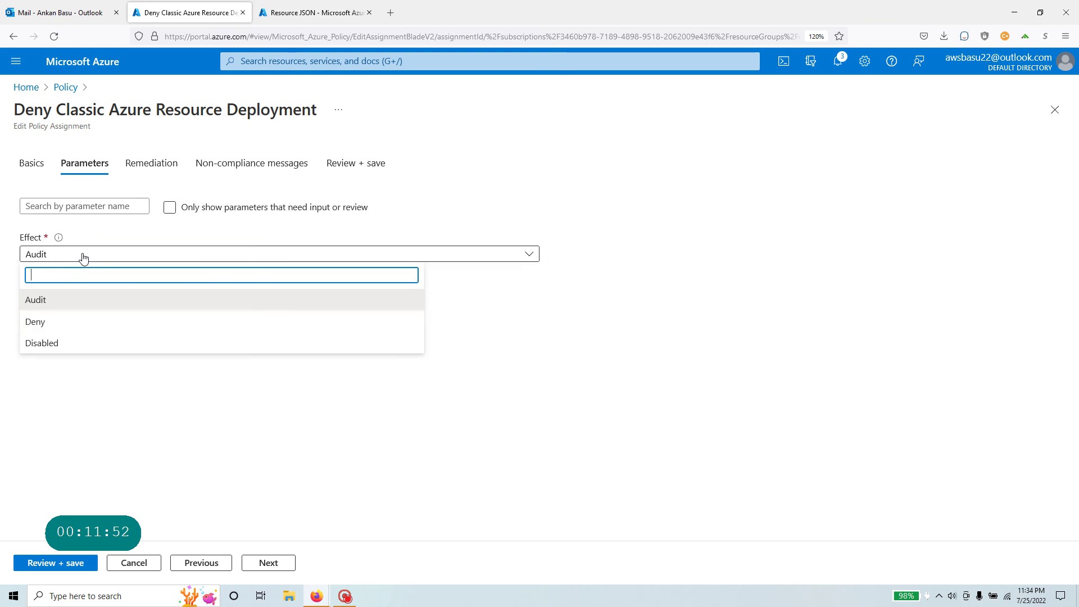
click(60, 321)
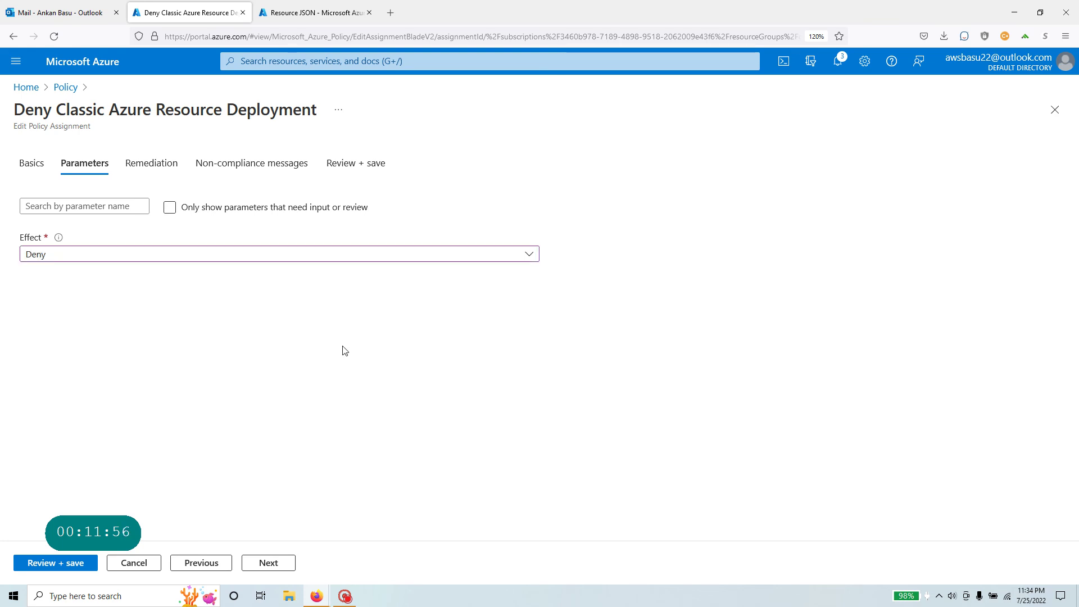
click(57, 563)
click(58, 563)
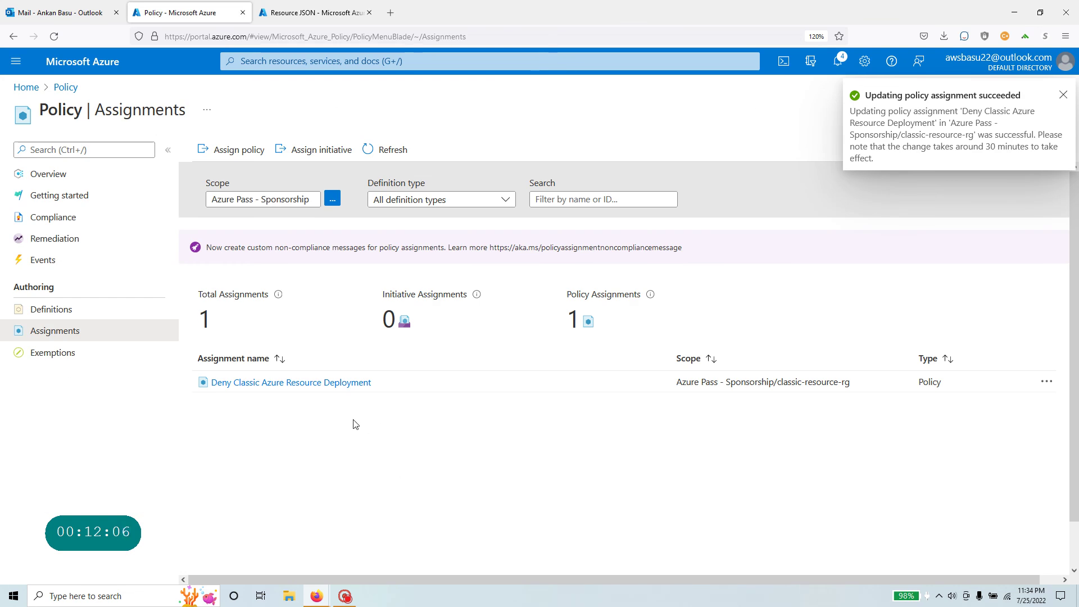
Step: Open the list of classic reserved IP addresses and start creating a new one
click(317, 12)
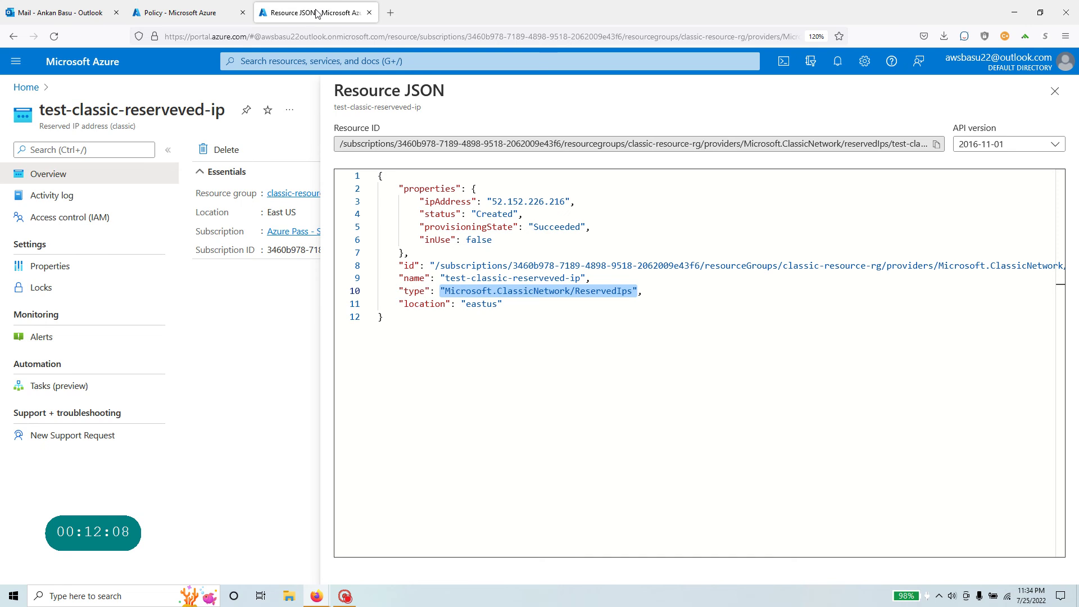
click(30, 91)
click(356, 171)
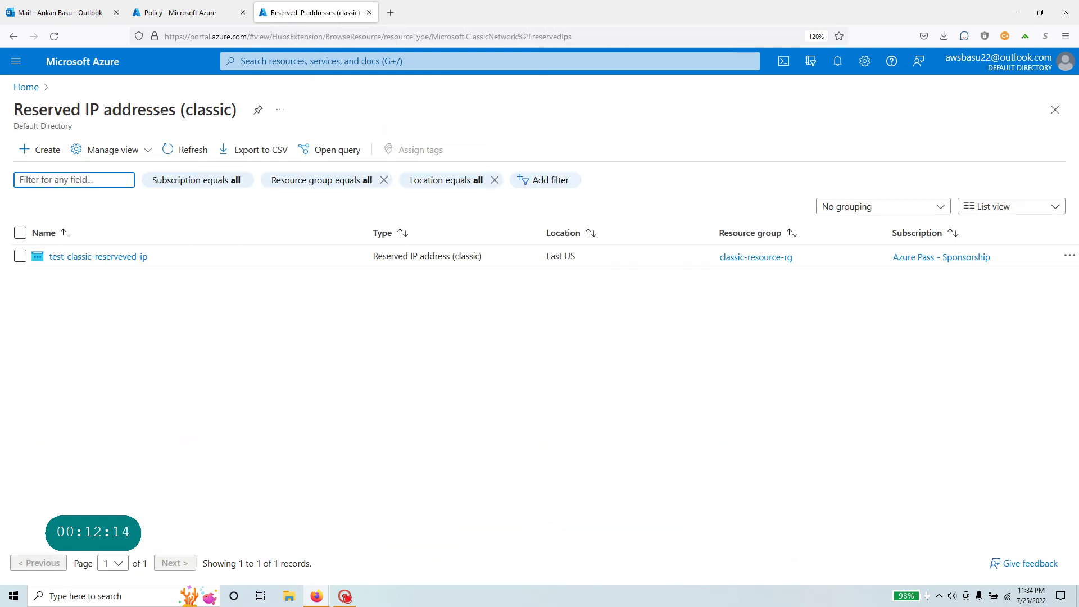
click(39, 152)
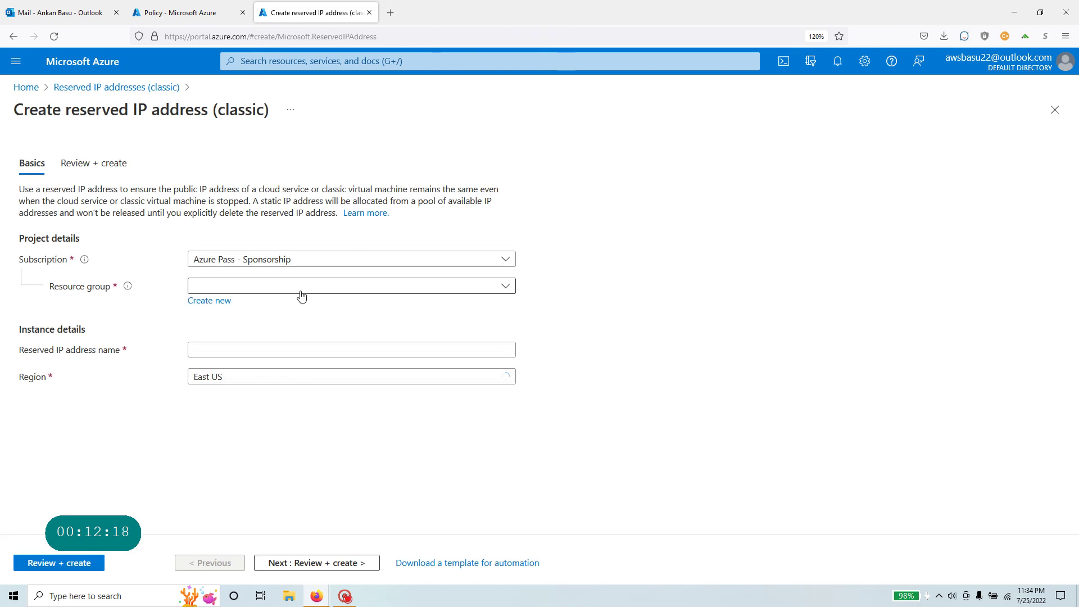
Step: Set the new reserved IP address's resource group to classic-resource-rg and its name to test-classic-ip-v2
click(301, 290)
click(277, 333)
click(274, 349)
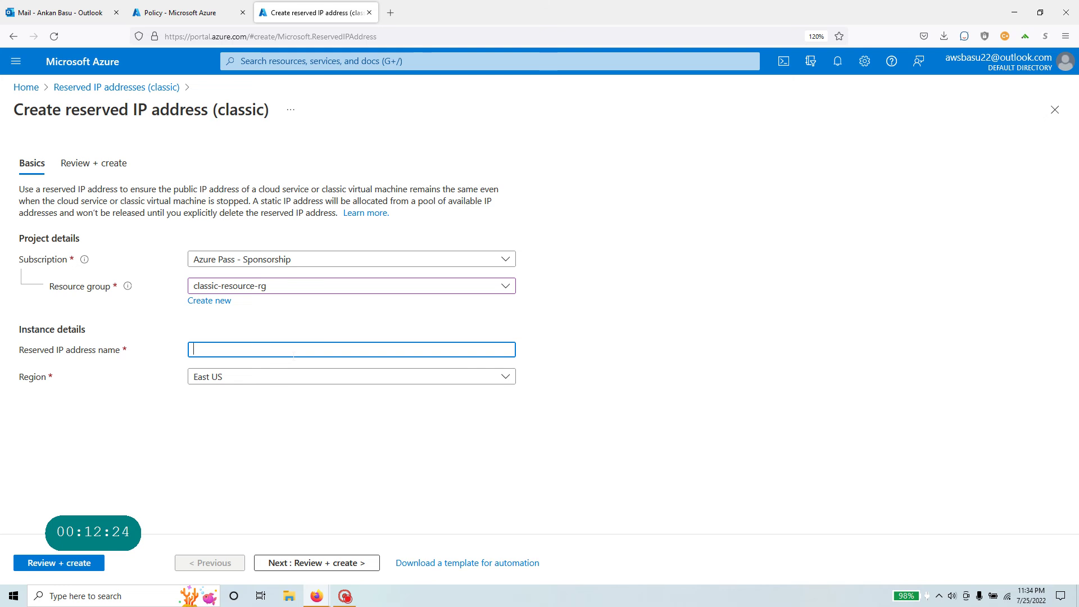
text(test-ca)
text(la)
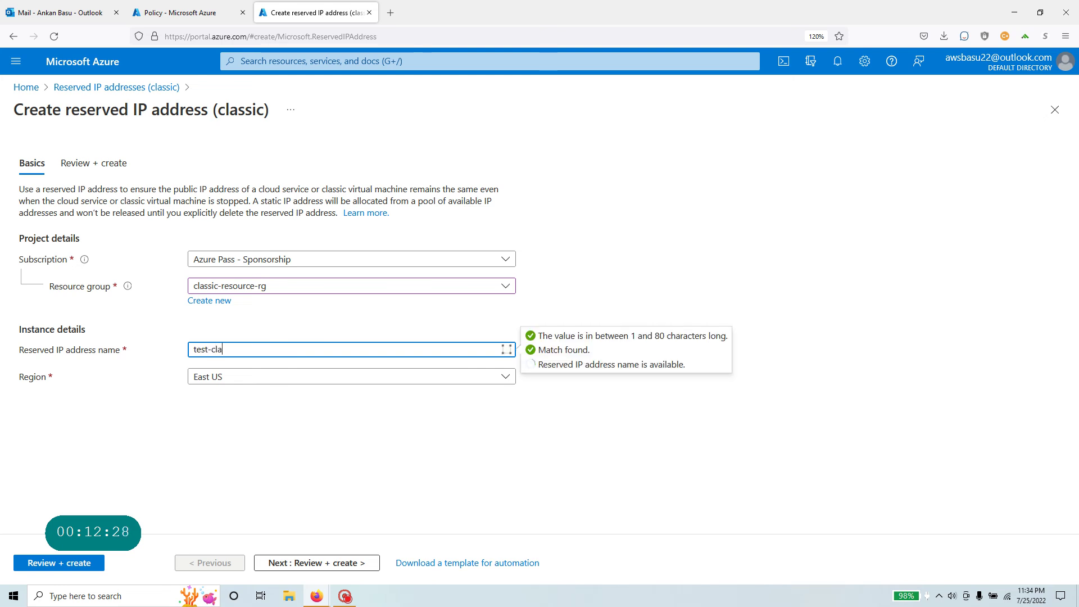
text(ssic-ip-)
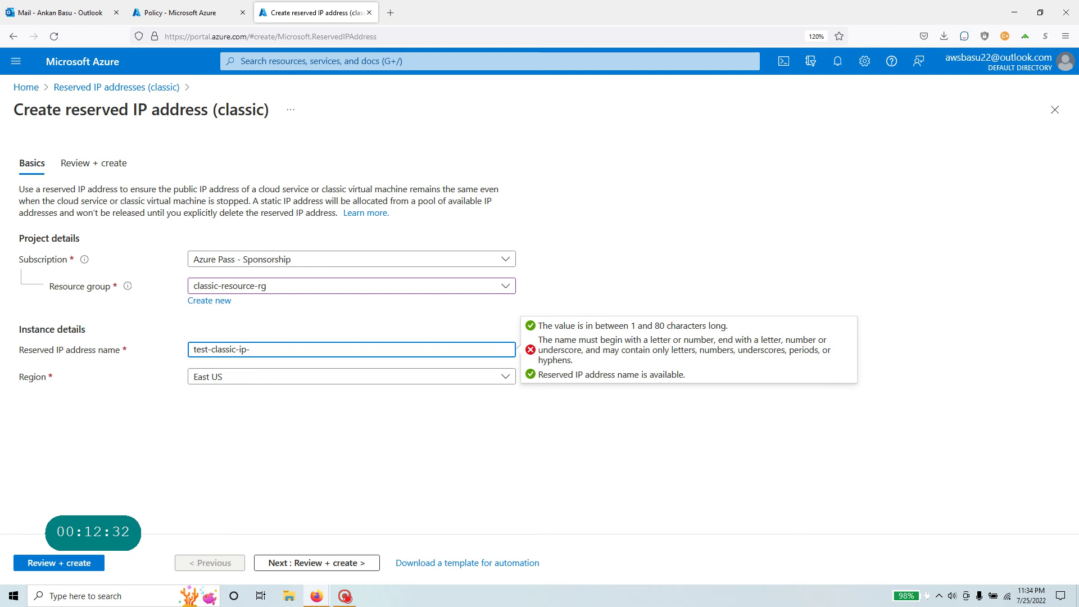
text(v2)
click(235, 449)
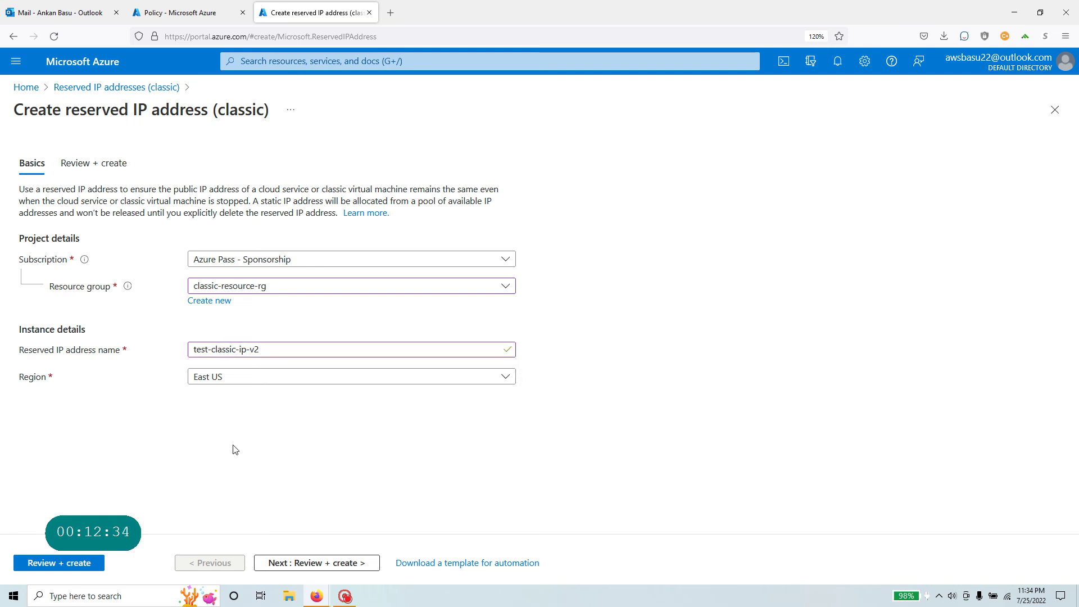
Step: Validate the reserved IP address configuration and view the validation error details
click(354, 564)
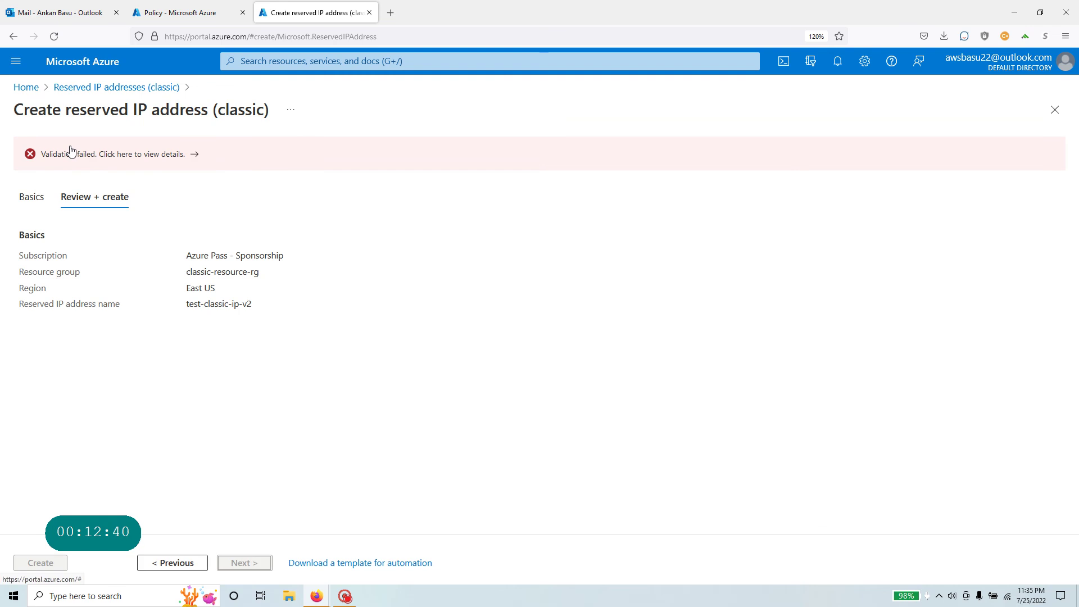
click(199, 157)
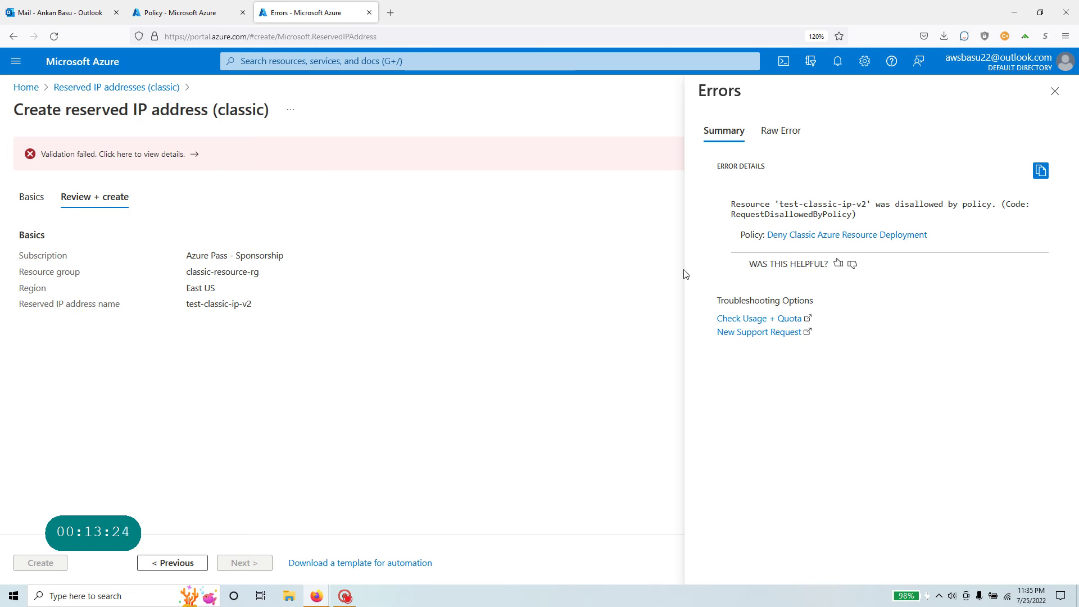
click(1055, 91)
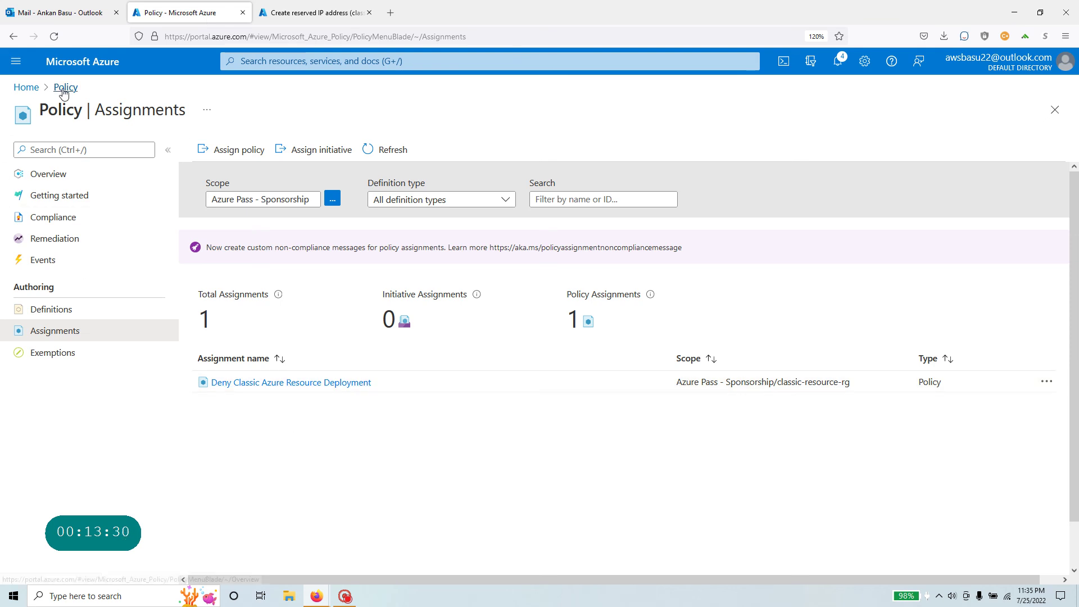
Step: Return to the portal home page and open the JSON definition of the existing reserved IP resource test-classic-reserveved-ip
key(ctrl+Tab)
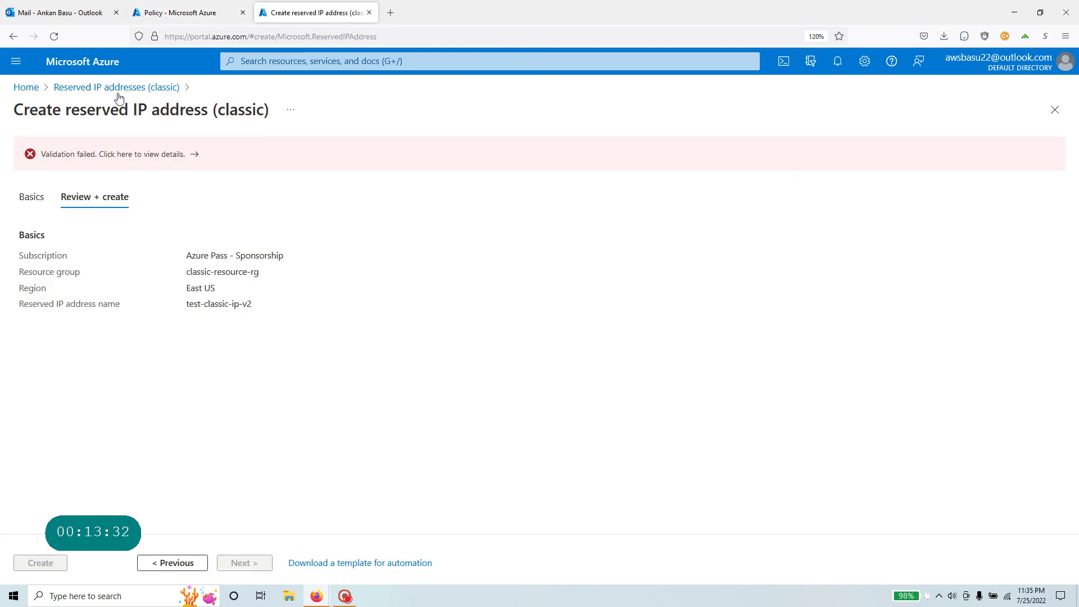
click(175, 17)
click(32, 90)
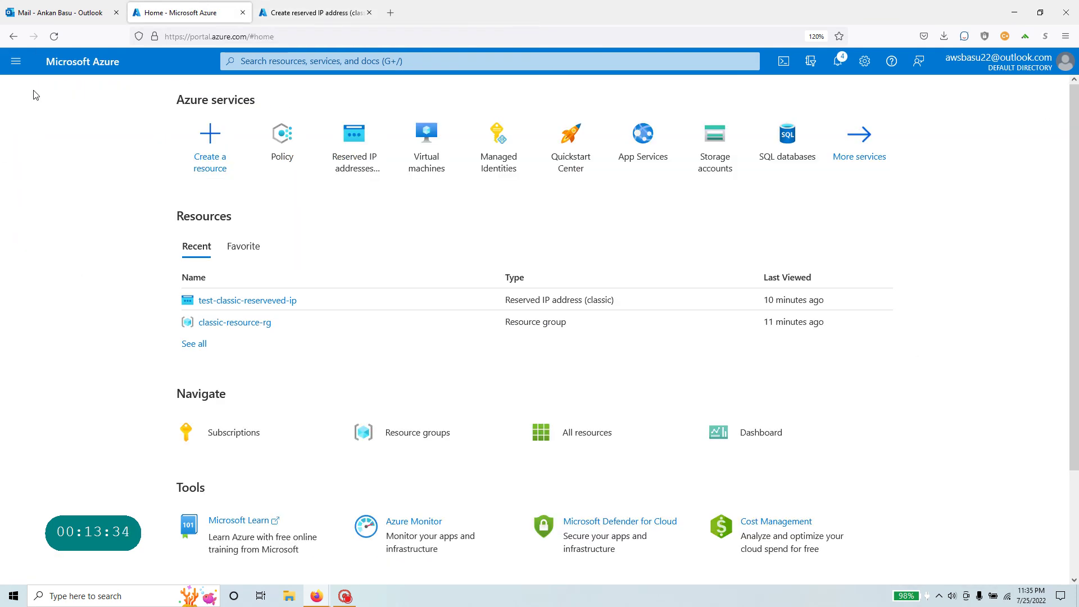
click(266, 301)
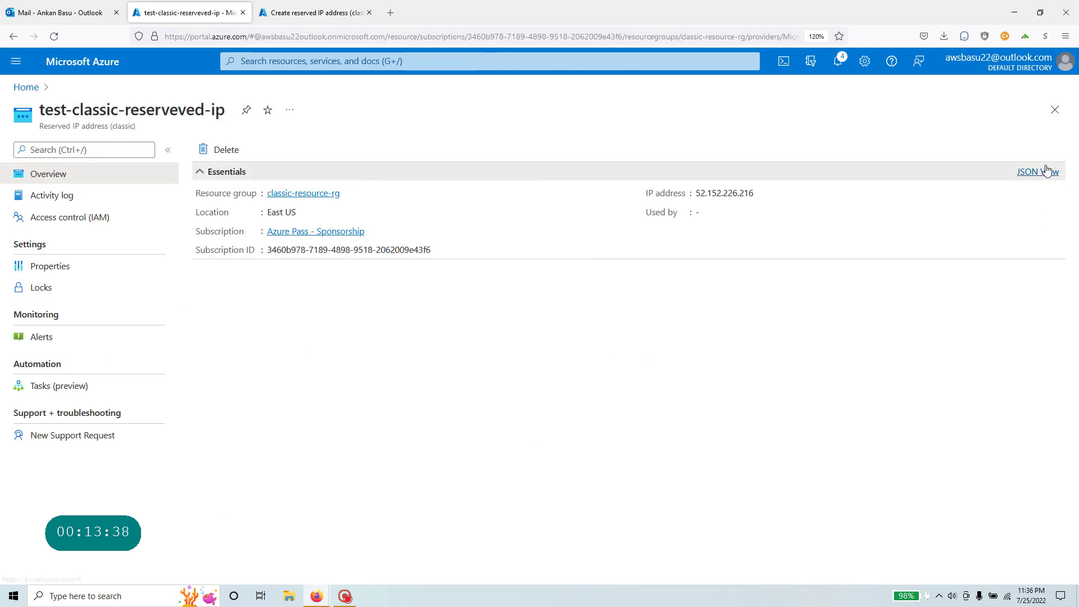
click(1048, 172)
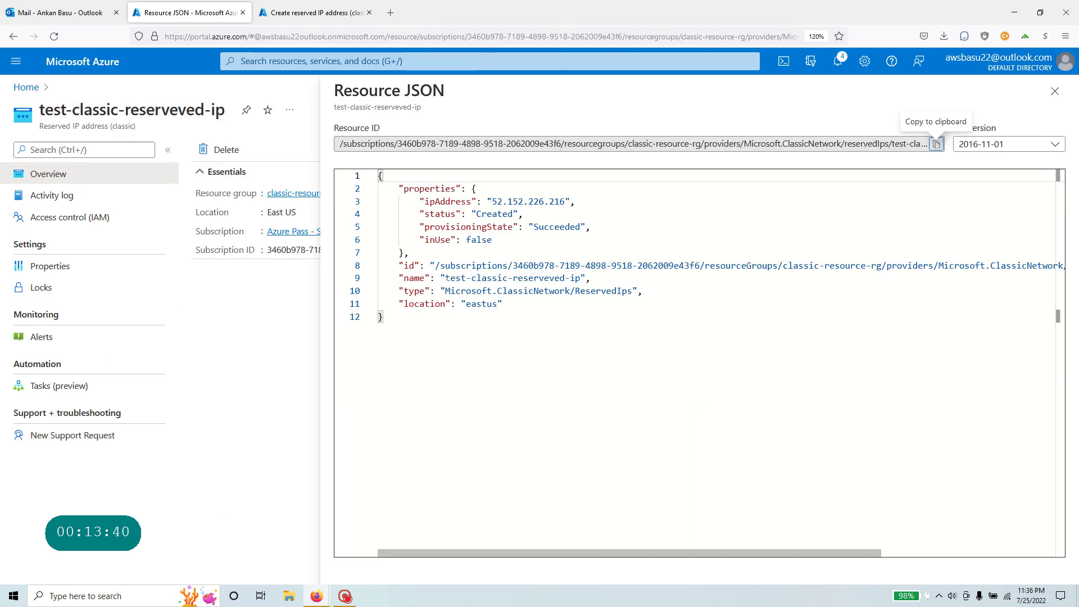
Step: Highlight Microsoft.ClassicNetwork and its Microsoft.Classic prefix in the resource's type value
mouse_move(445, 291)
mouse_down()
mouse_move(633, 291)
mouse_move(446, 291)
mouse_up()
click(633, 291)
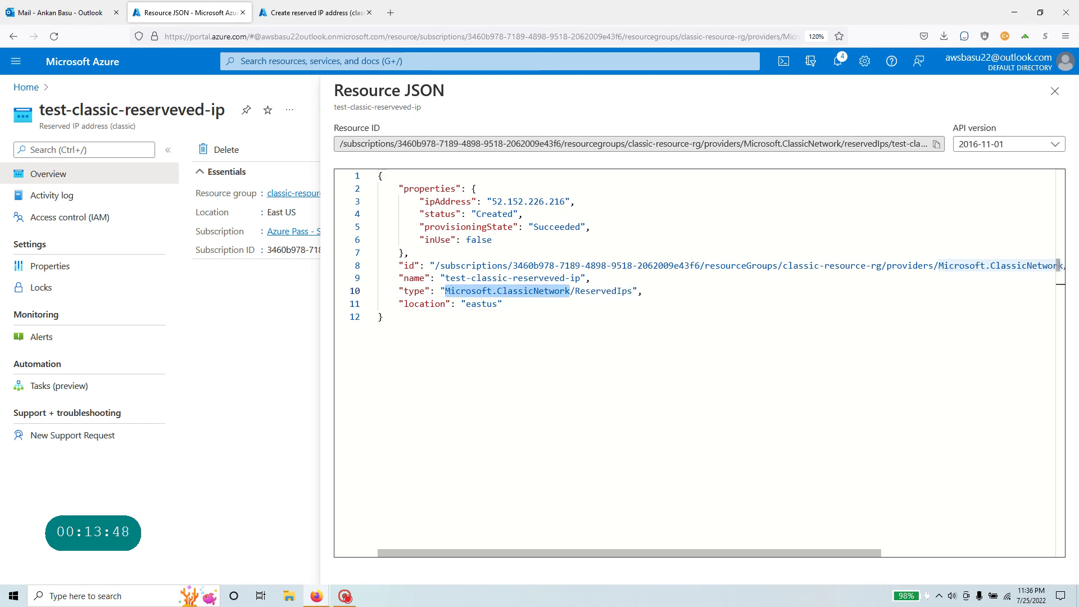
click(503, 303)
drag(532, 290, 446, 291)
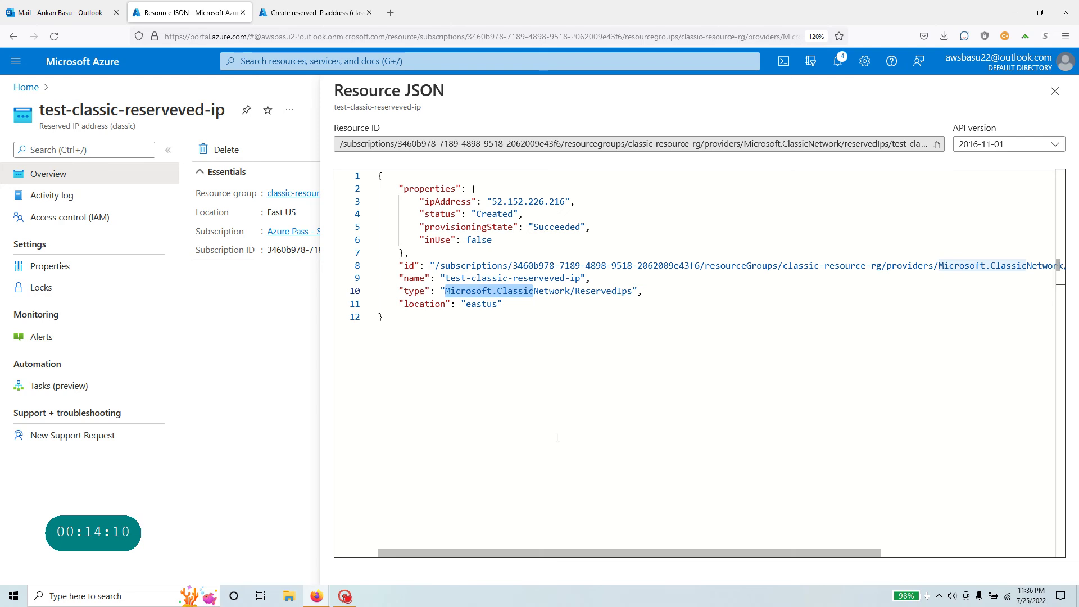
Step: Return to the reserved IP creation page and search the portal for "virtual" to look over its classic services
click(323, 12)
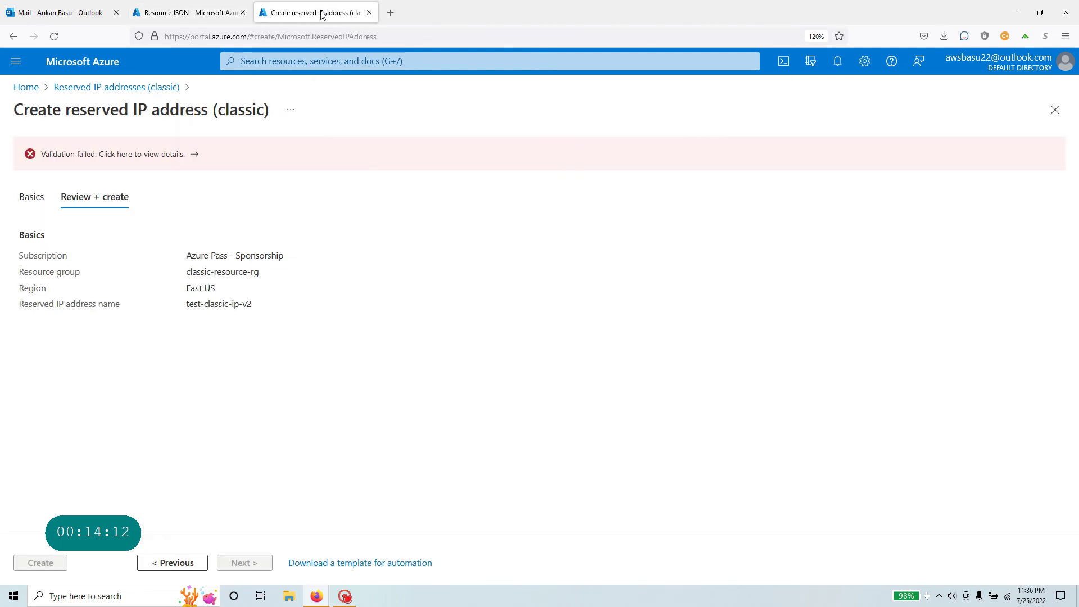
click(347, 60)
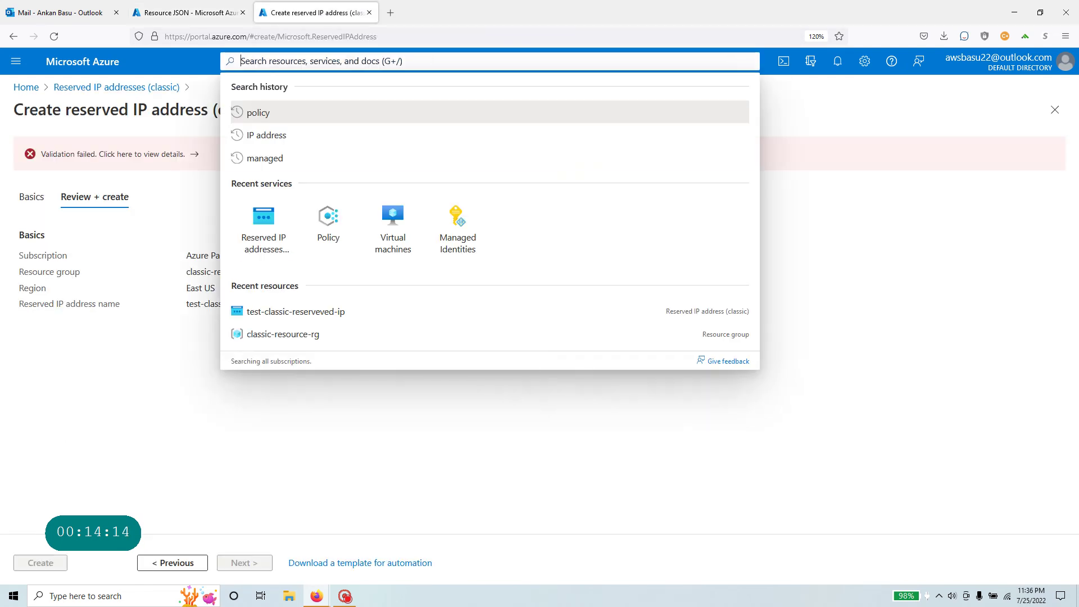
text(virtual)
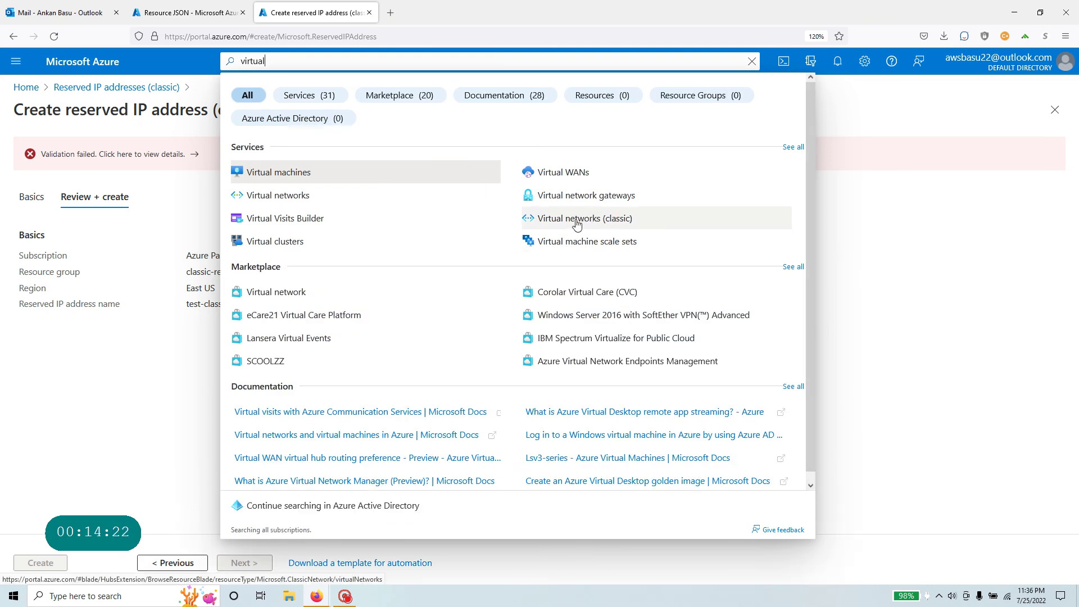
Step: Search the portal for "storage", open Storage accounts (classic), and start creating a storage account
key(ctrl+a)
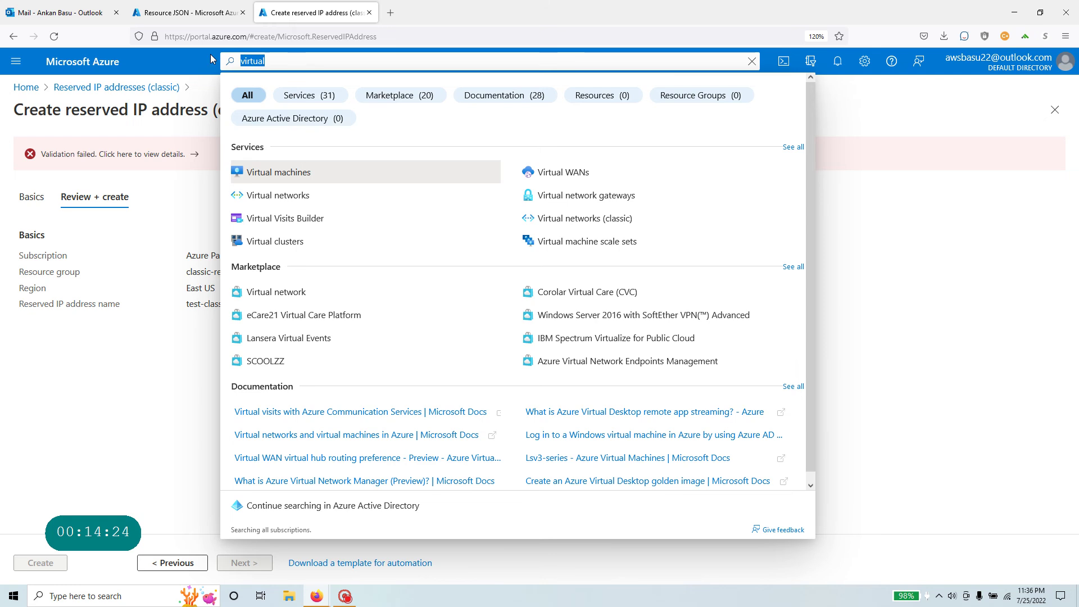
text(storage)
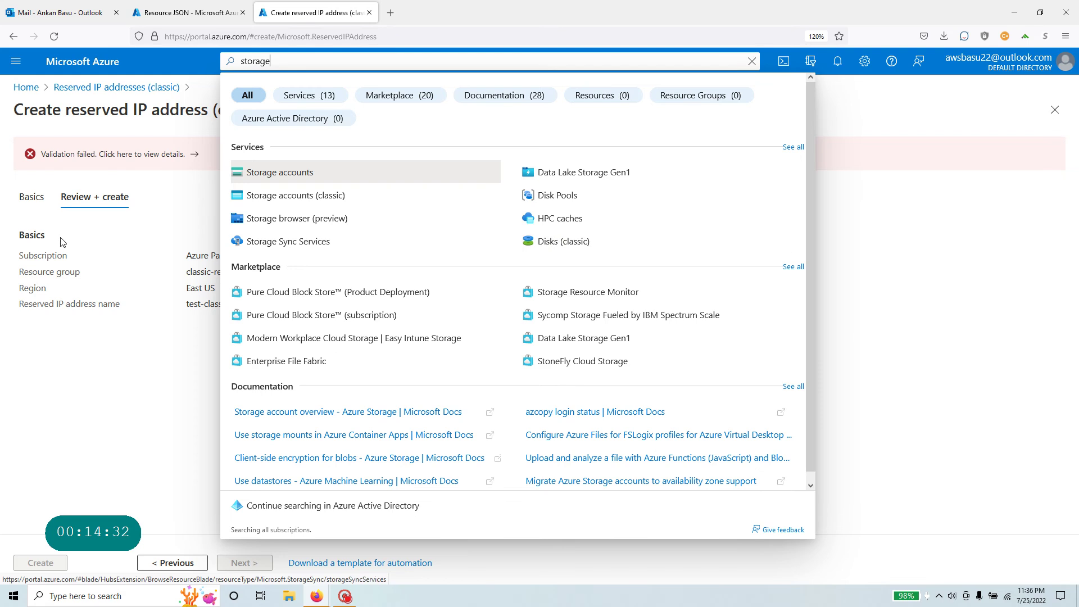
click(312, 197)
click(588, 336)
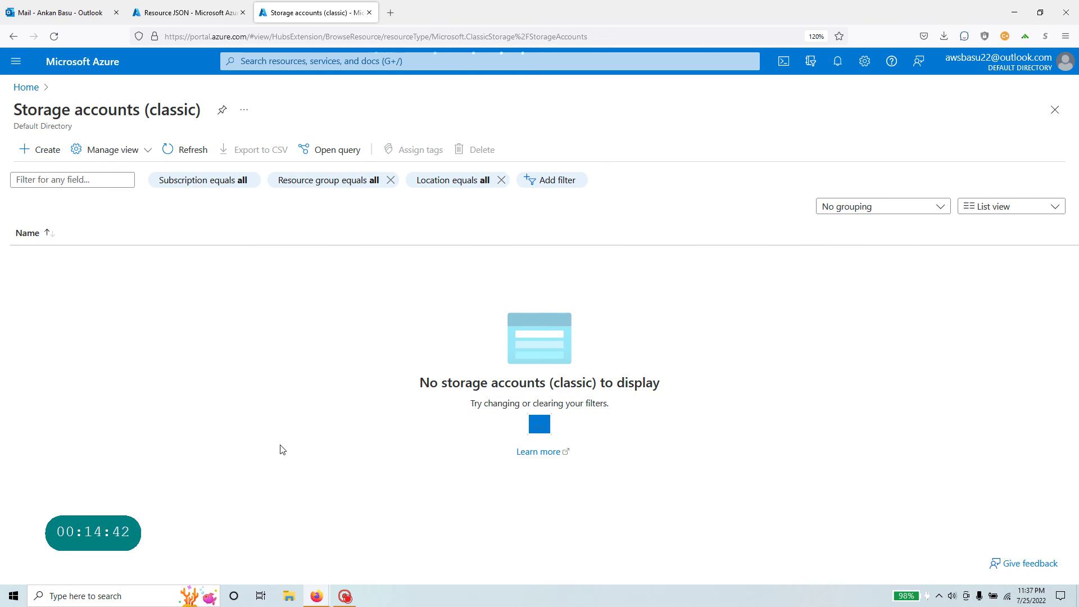
click(39, 149)
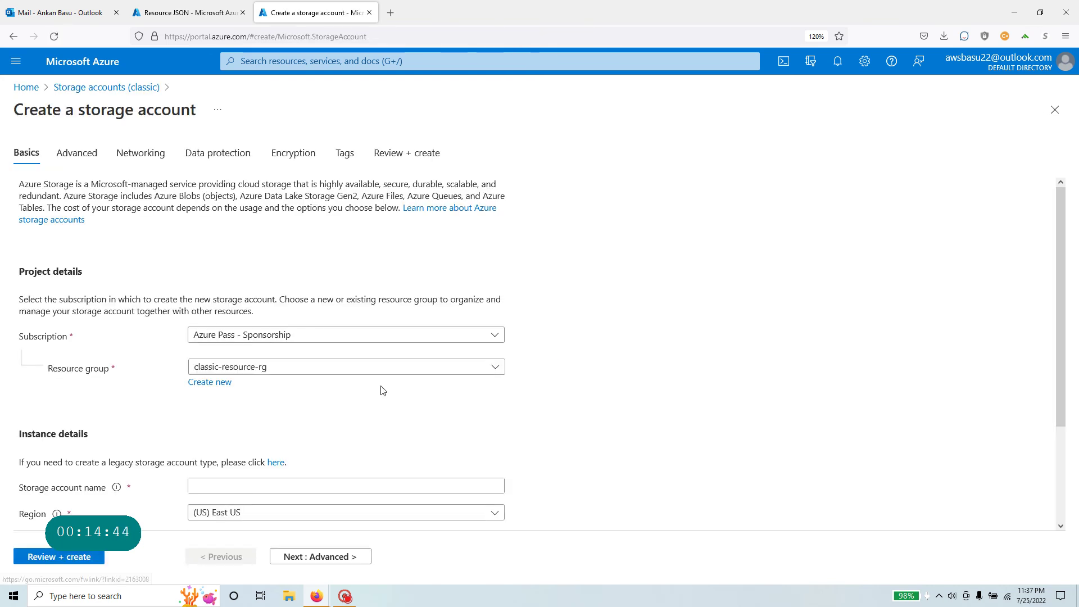
Step: Keep classic-resource-rg as the resource group and set the storage account name to testclassicstorage123
click(359, 368)
click(359, 368)
scroll(646, 375, down, 2)
click(231, 359)
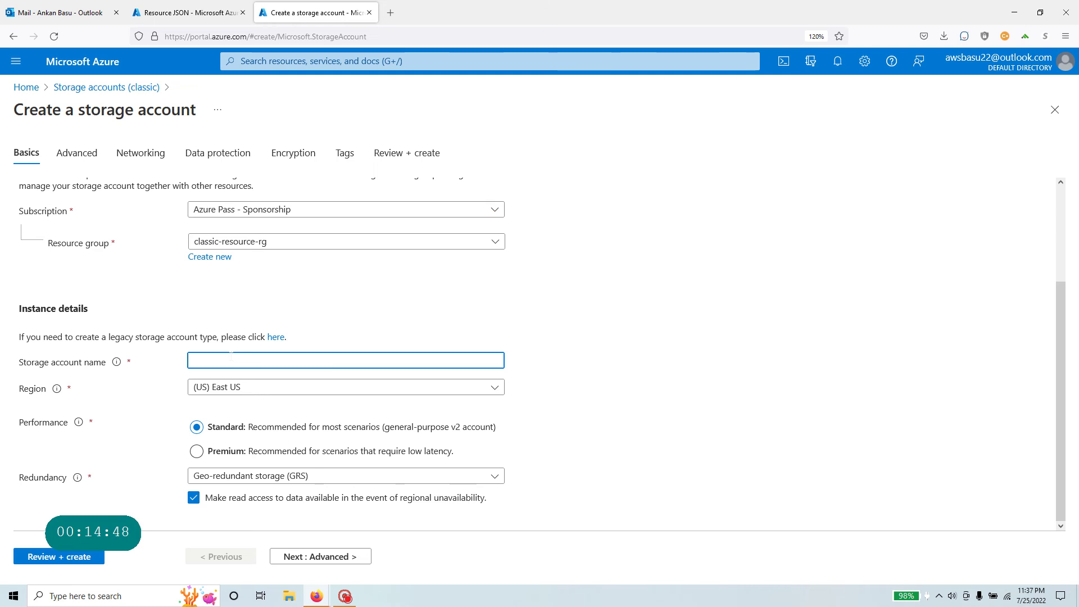
text(test-classic-storage)
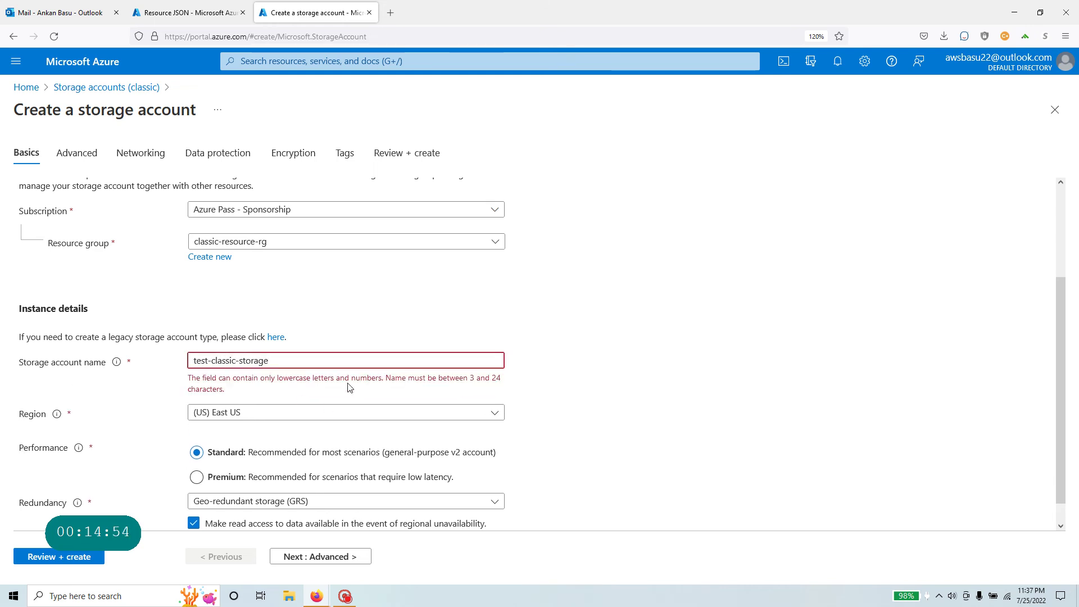
click(212, 360)
key(BackSpace)
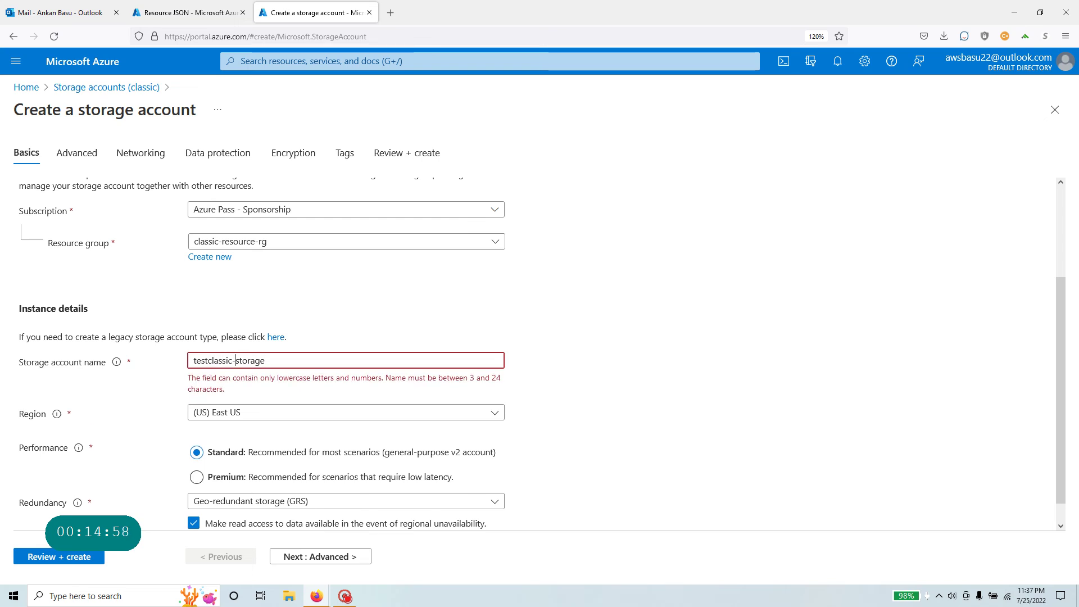
key(BackSpace)
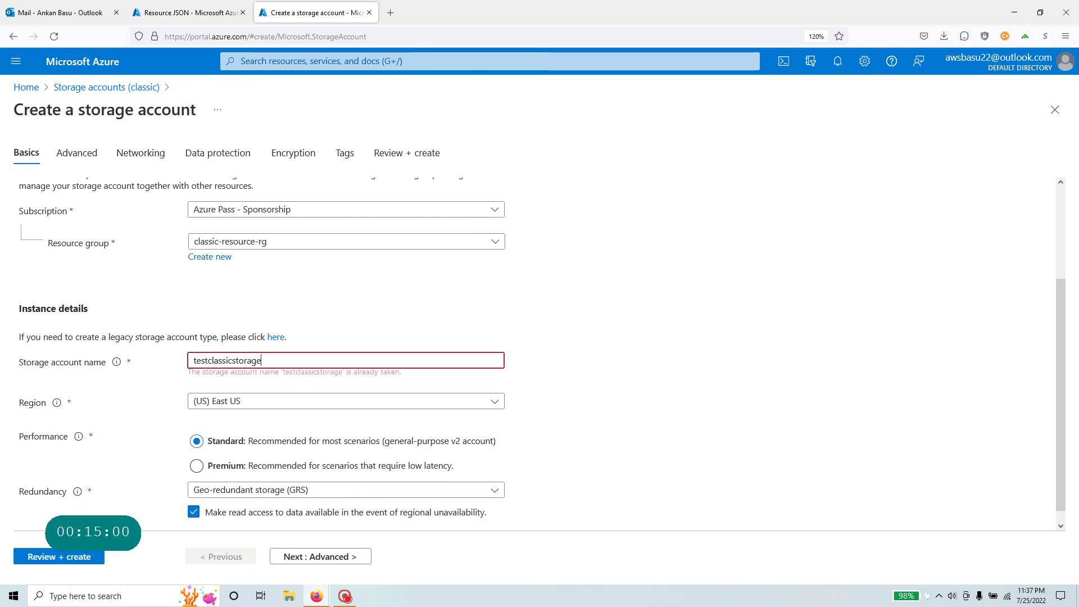
text(123)
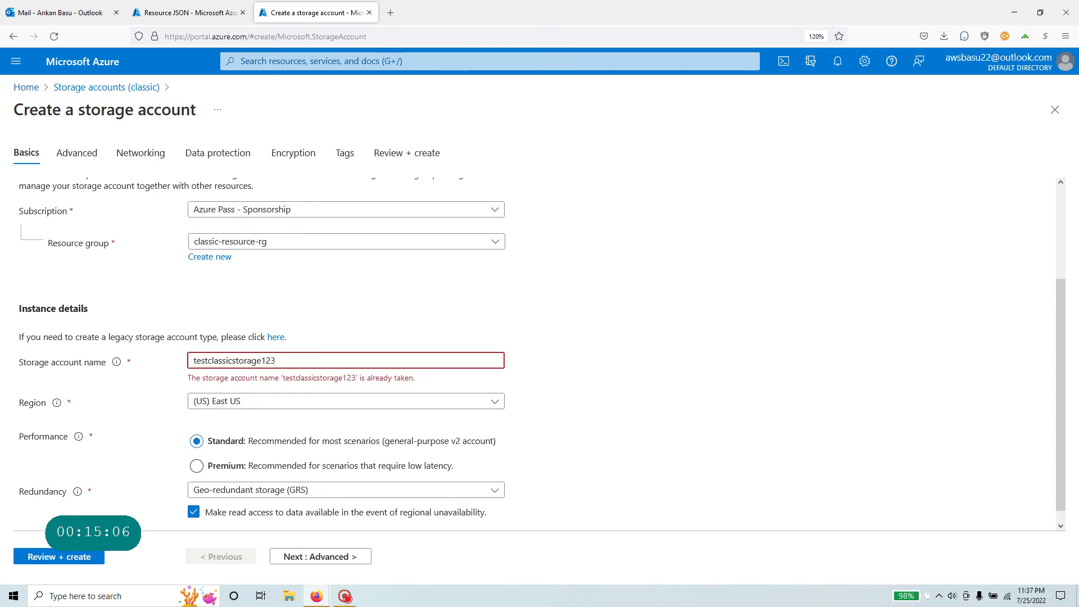
Step: Set the storage account name to testclassicstorage34521
key(BackSpace)
text(3452)
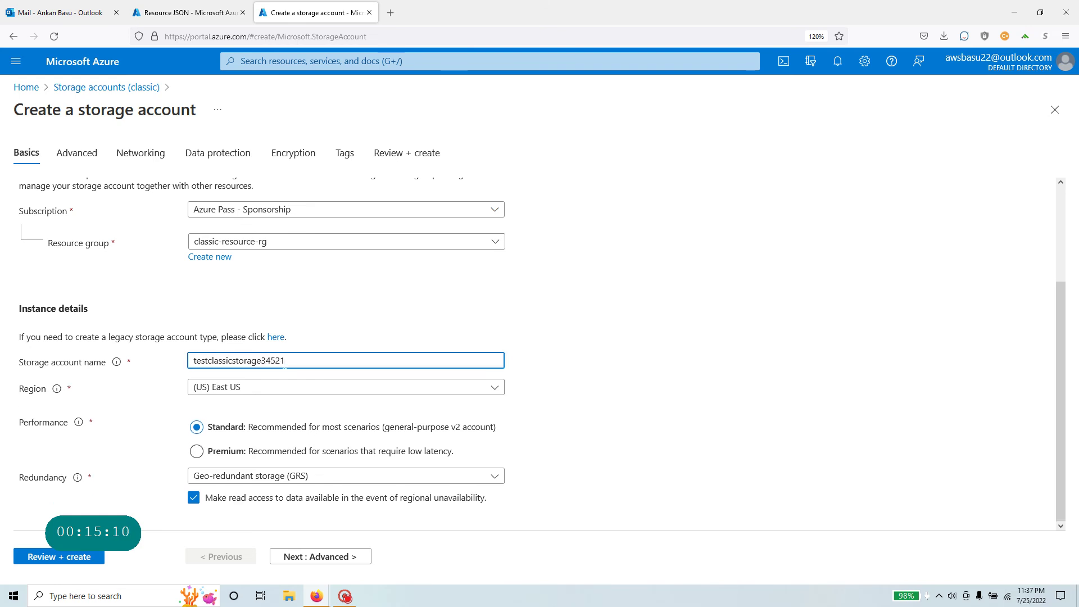
click(562, 438)
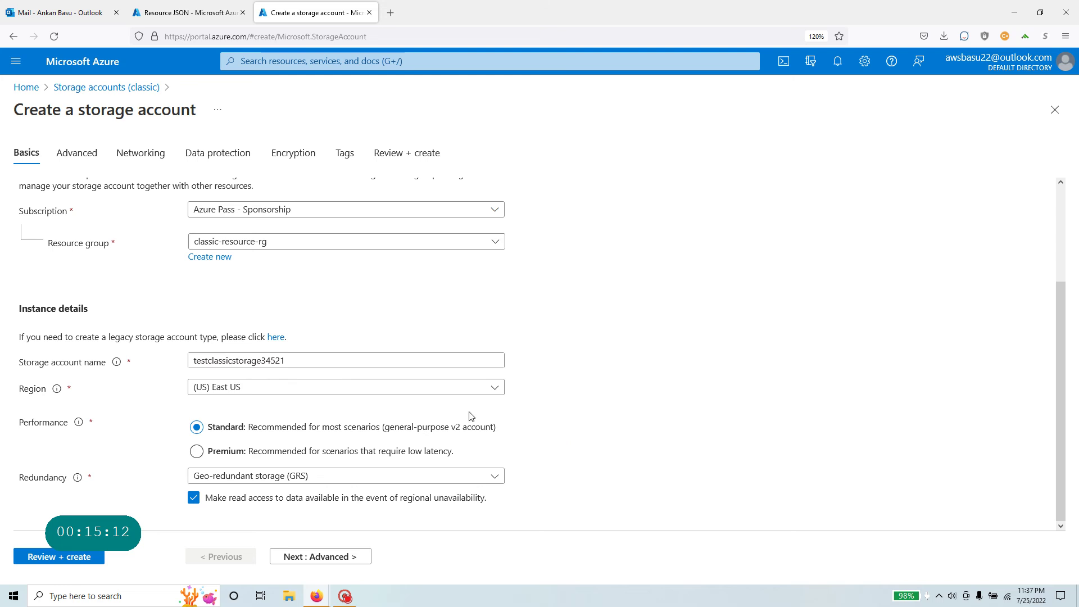
click(409, 361)
key(ctrl+a)
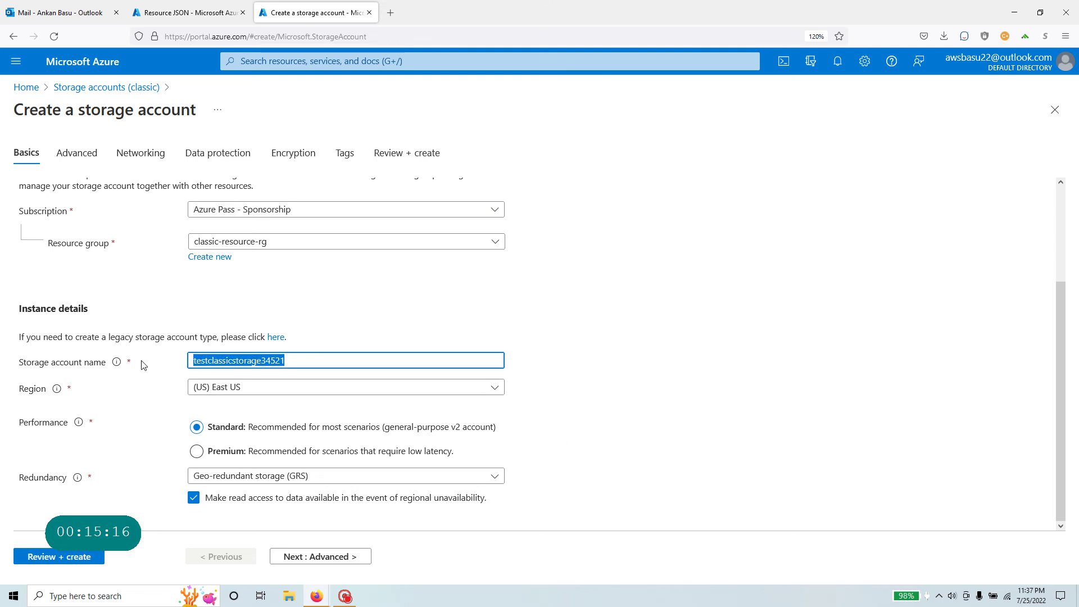
Step: Turn off read access during regional unavailability and keep the default advanced, networking, data protection, encryption and tag settings through to the review
click(193, 497)
click(321, 556)
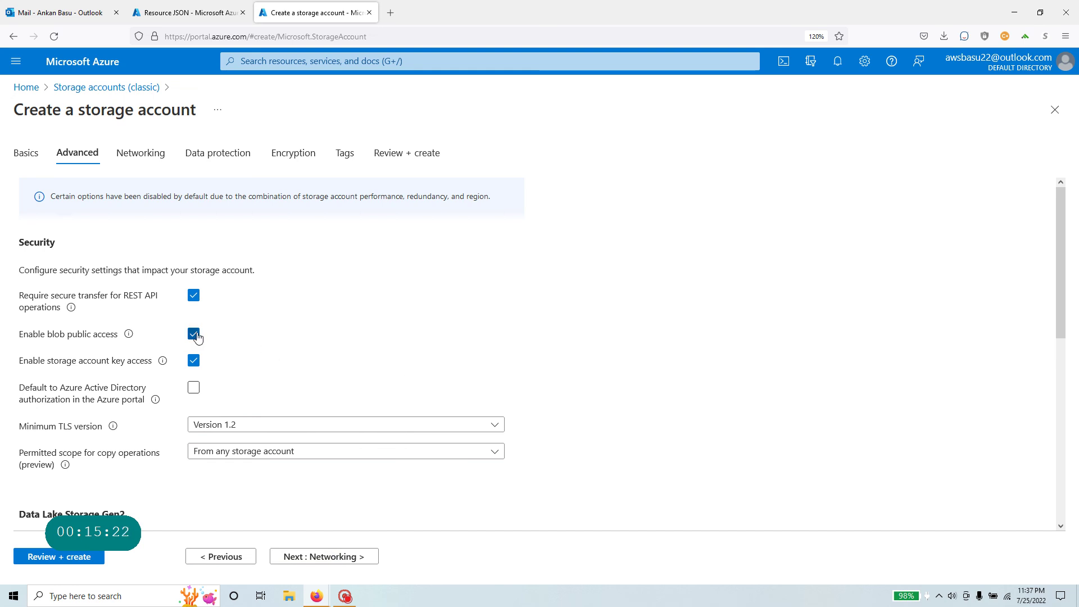
scroll(439, 439, down, 3)
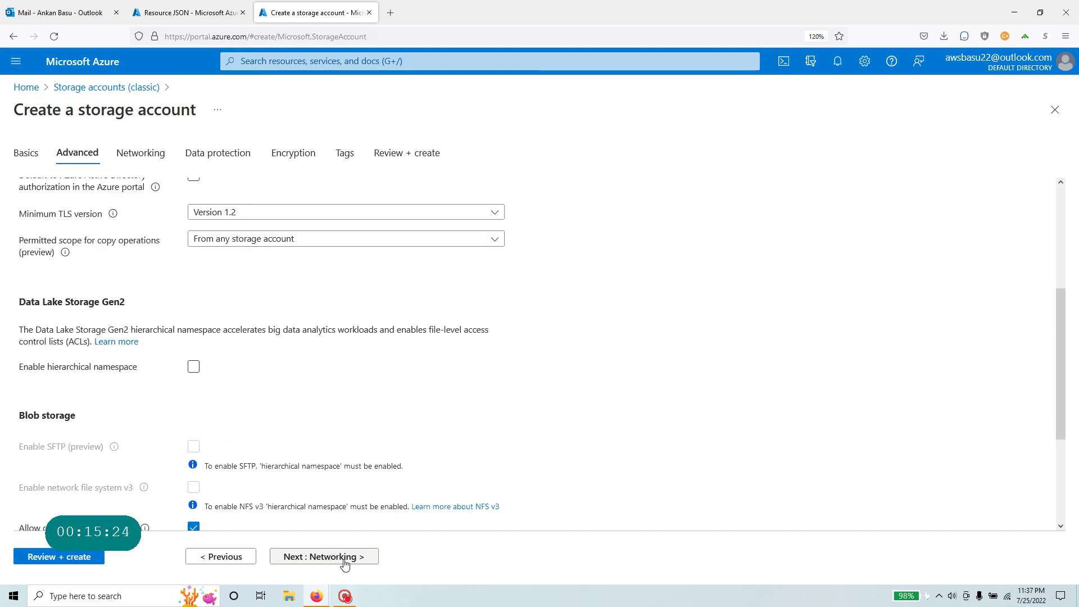
click(345, 562)
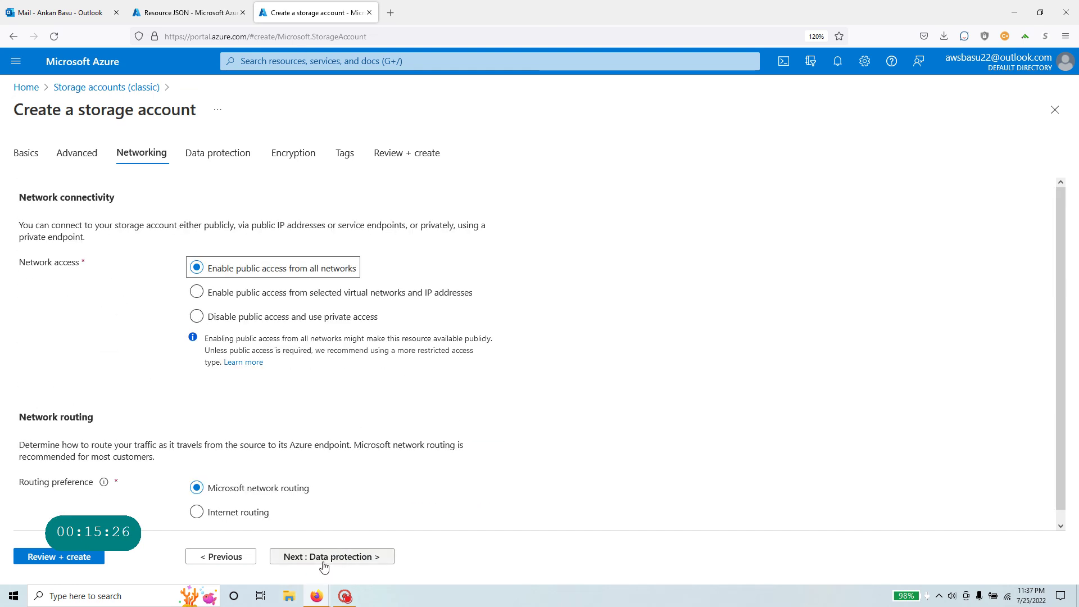
click(324, 564)
click(361, 559)
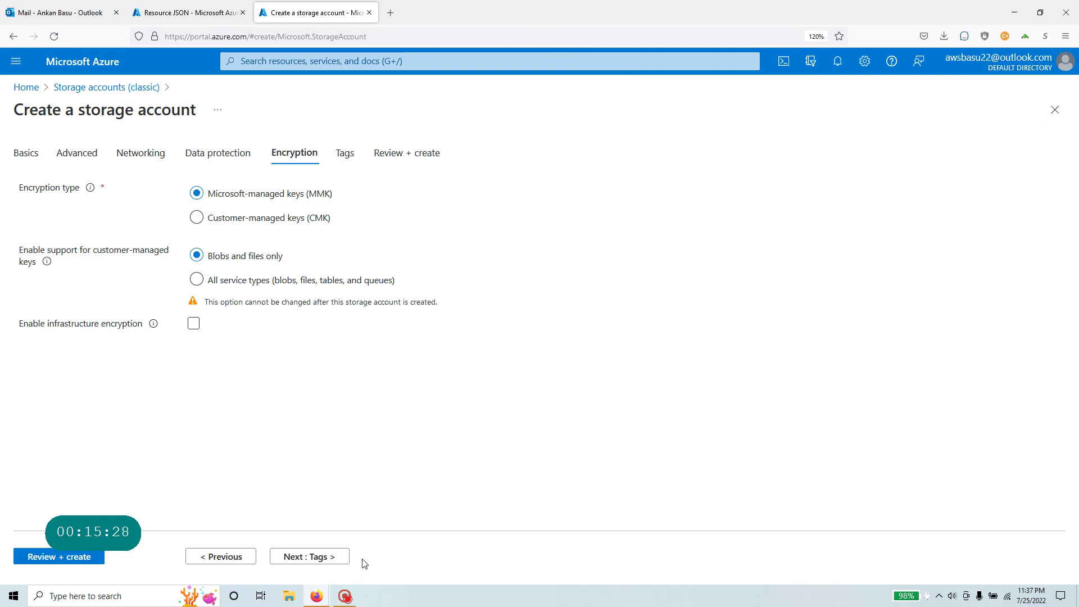
click(337, 562)
click(362, 566)
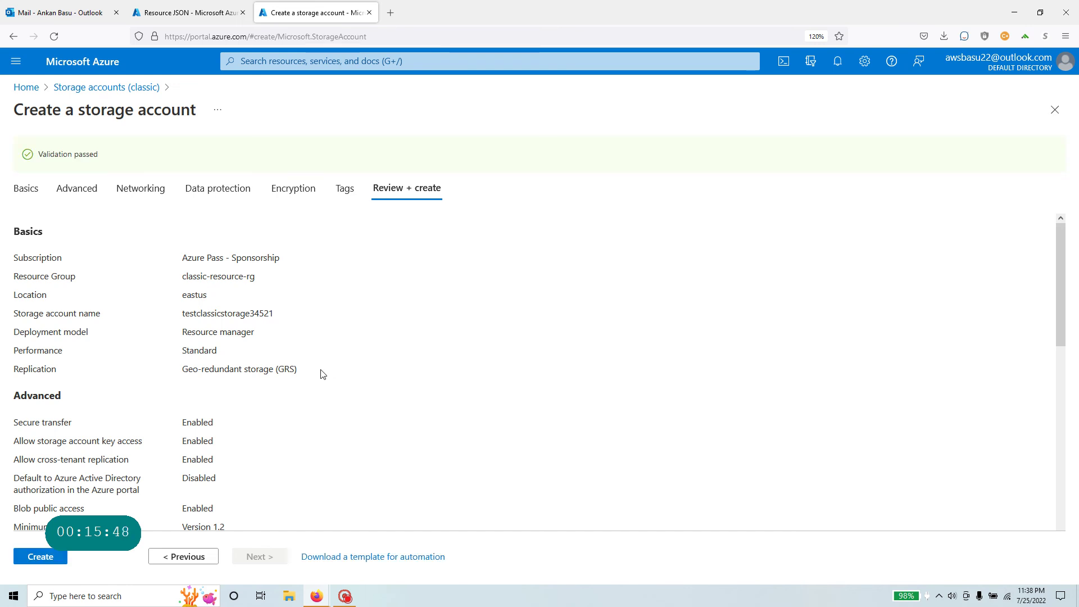
Step: Create the storage account, follow its deployment through the notifications, and open the deployed resource
click(48, 560)
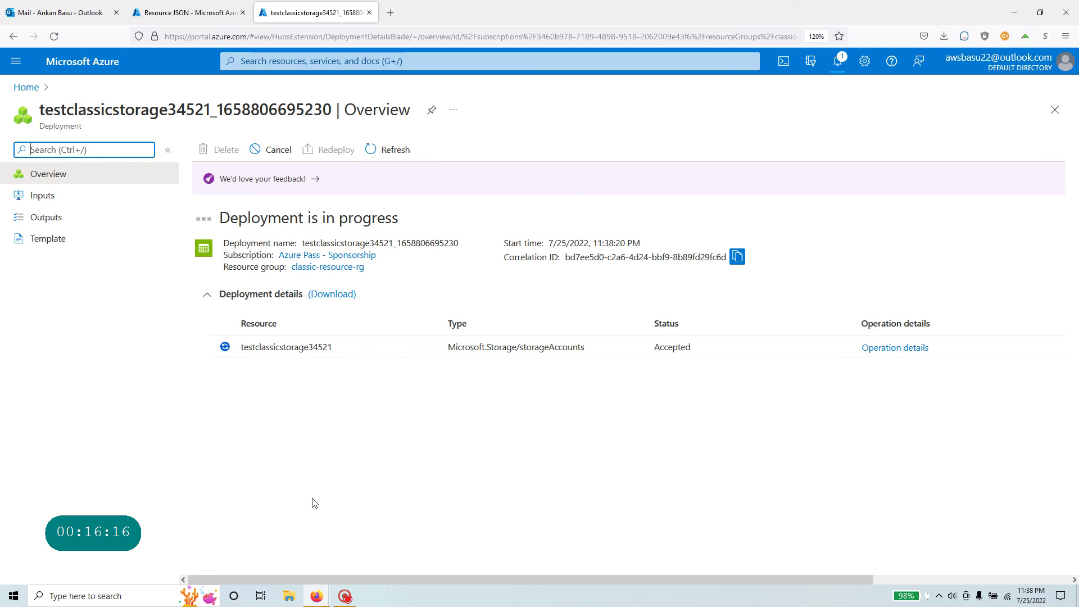
click(838, 61)
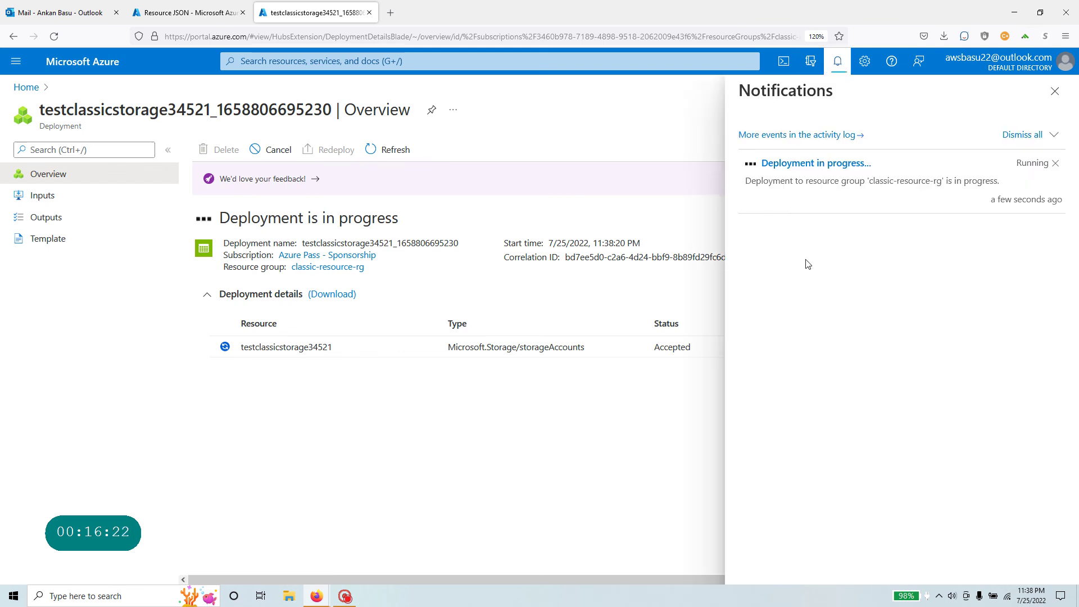
click(816, 164)
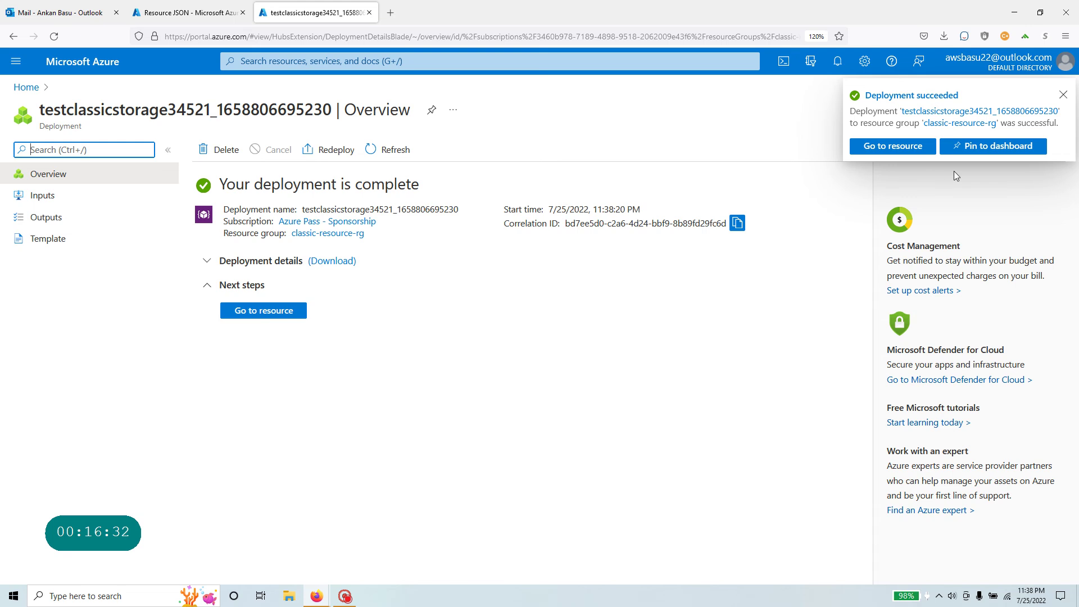
click(281, 316)
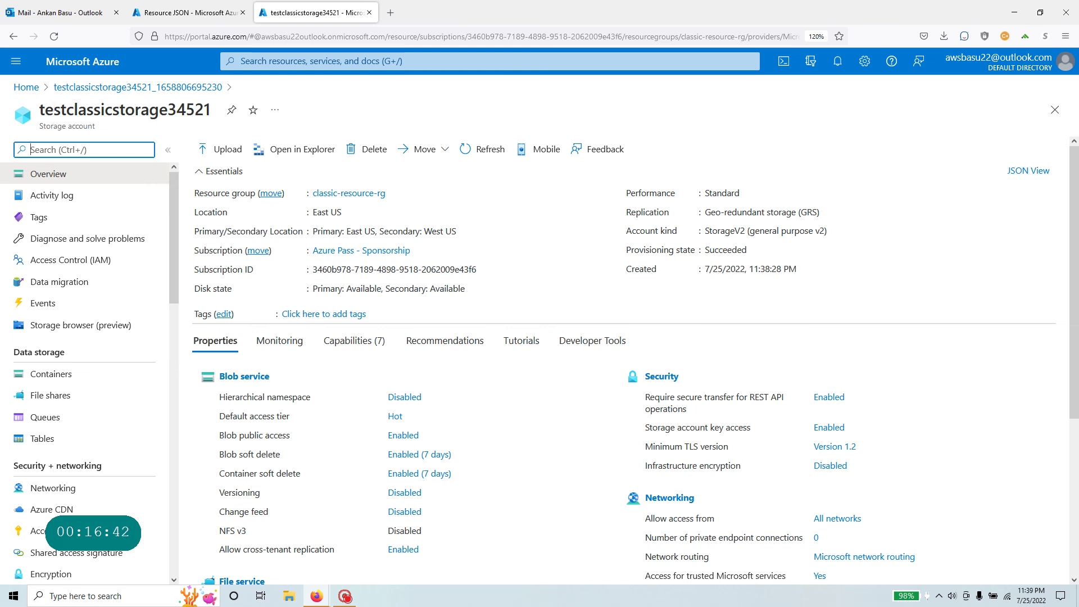
Step: View the storage account's resource JSON, highlight the Microsoft.Storage/storageAccounts type value, and close the JSON
click(1028, 170)
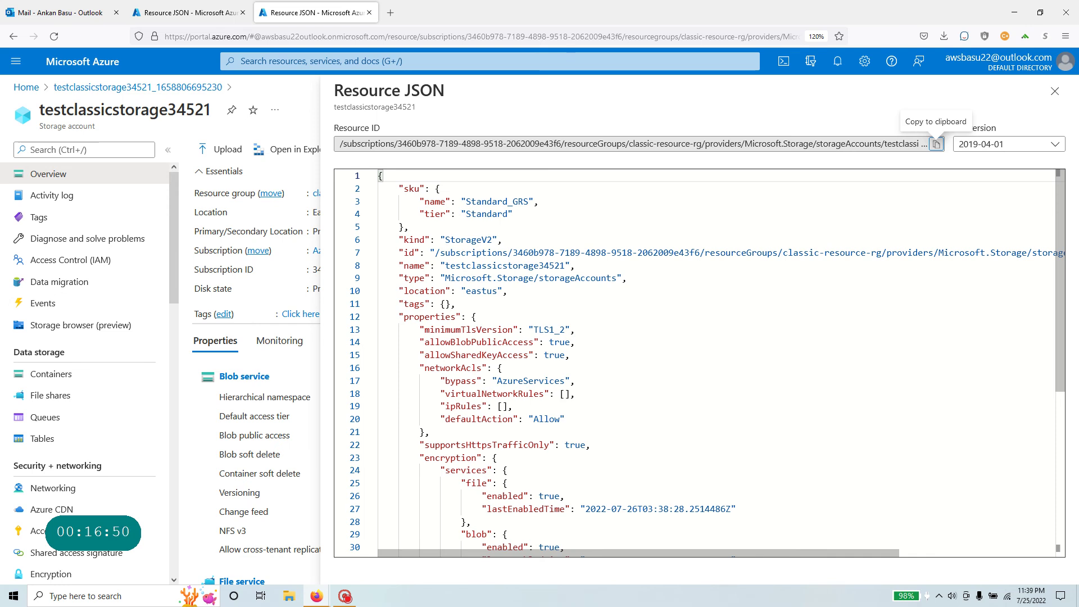
drag(627, 278, 451, 277)
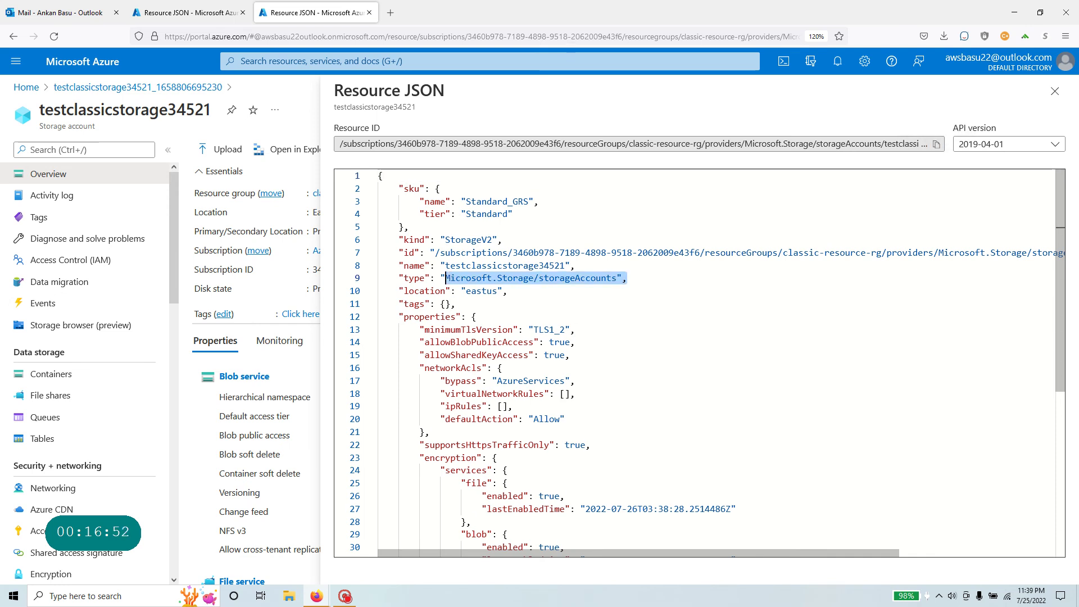
scroll(446, 277, down, 5)
scroll(697, 363, down, 2)
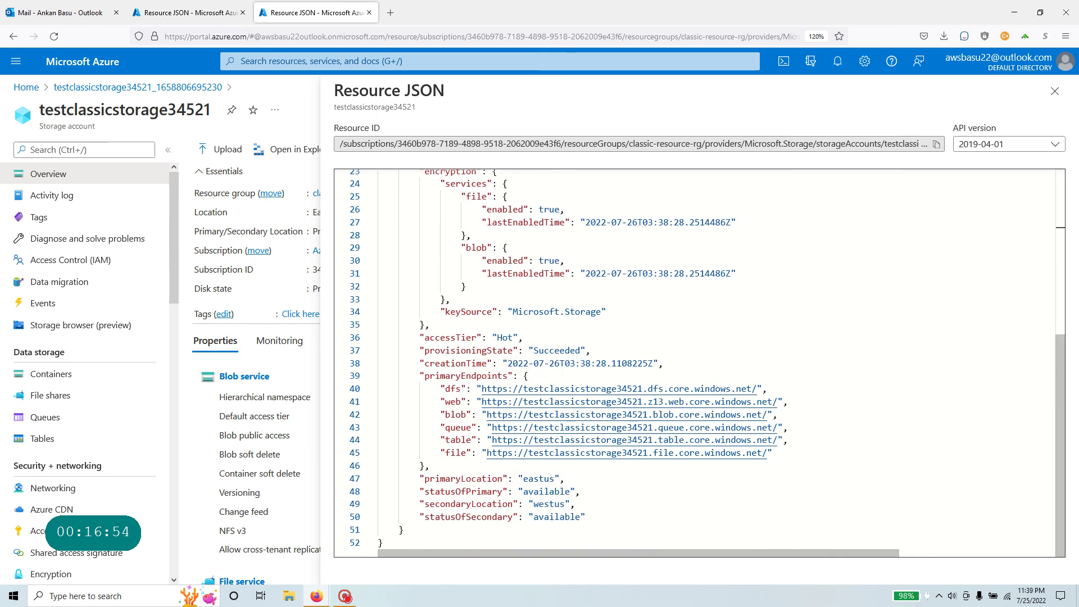
scroll(700, 363, up, 7)
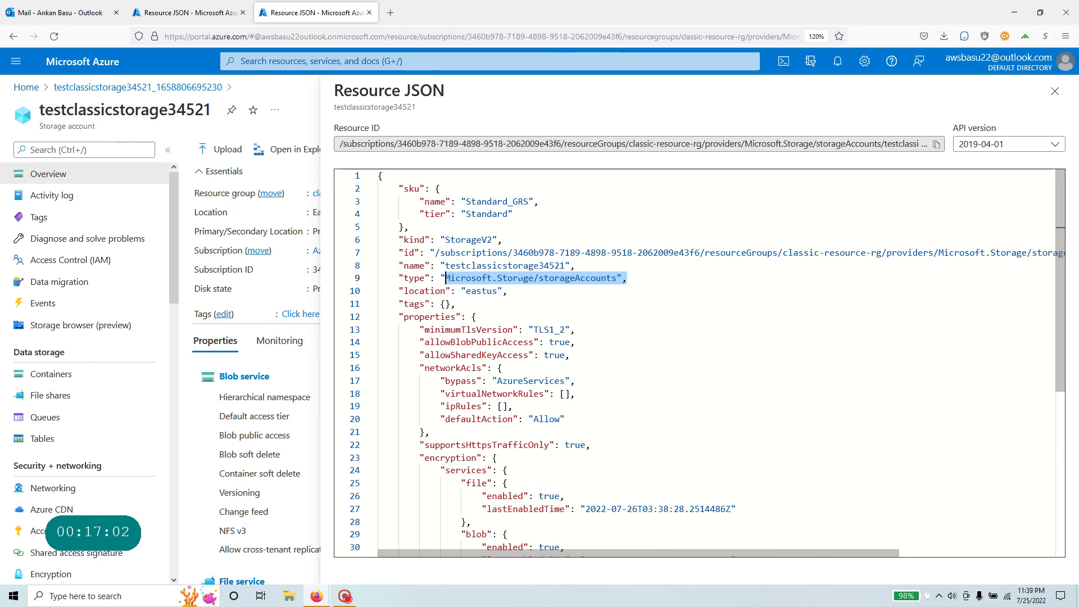
click(1055, 91)
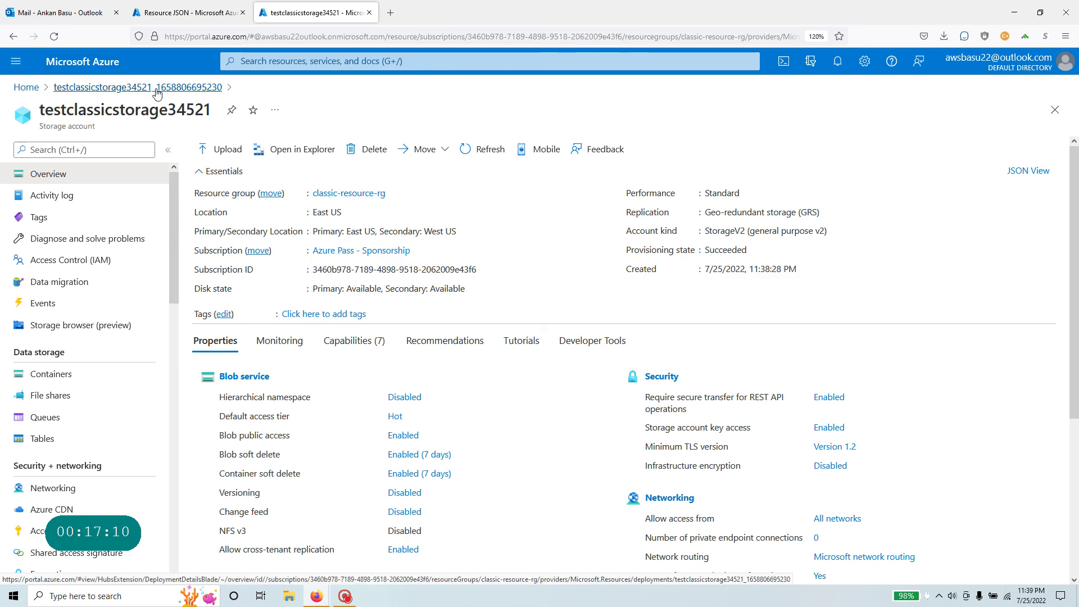
Step: Search the portal for "disk", open Disks (classic), and start creating a classic disk
click(241, 60)
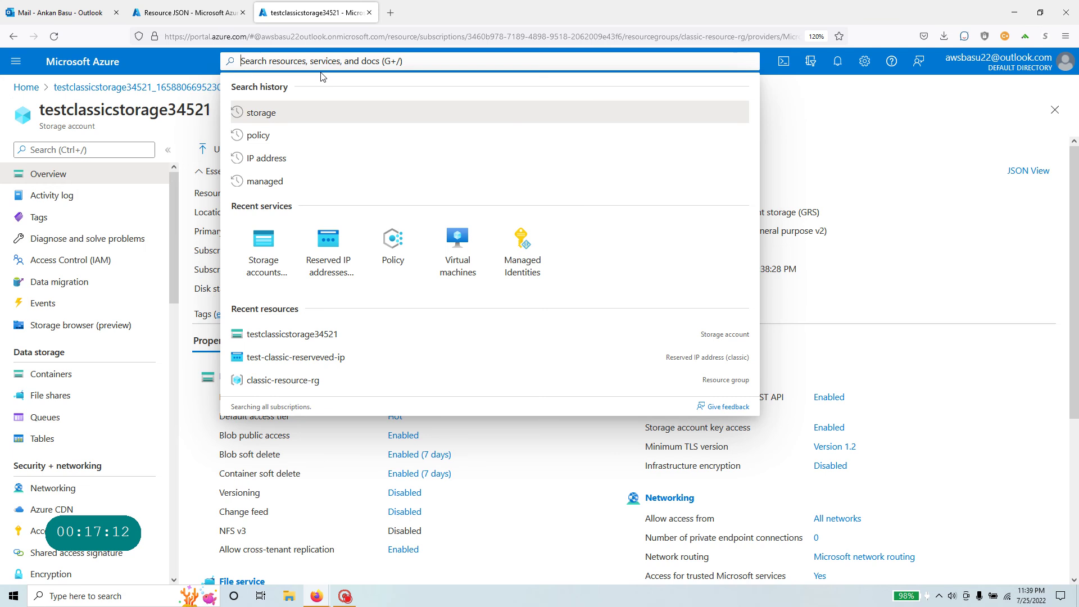
text(disk)
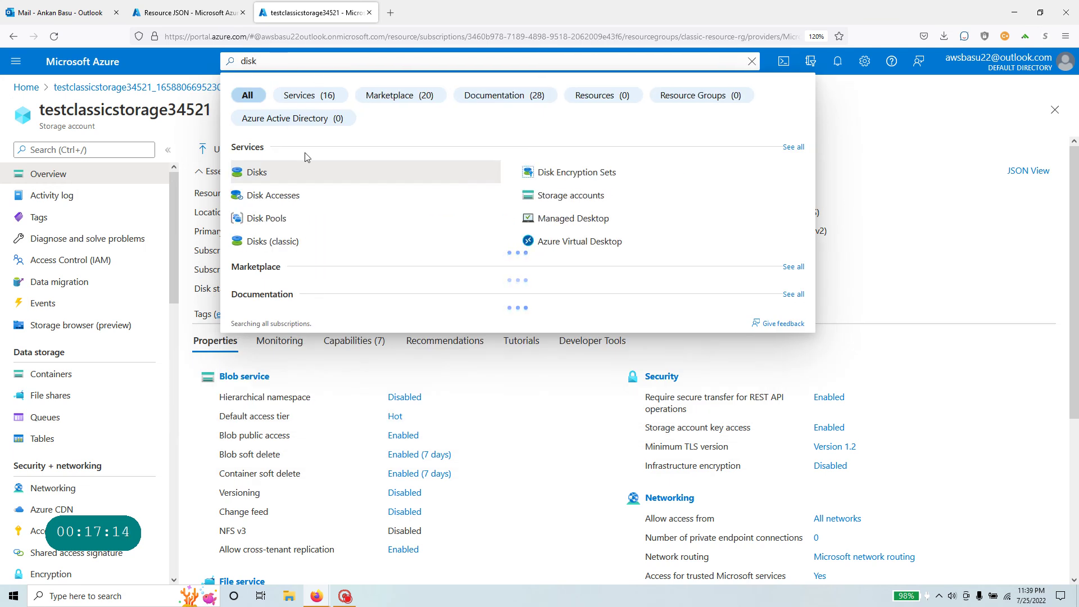
click(285, 241)
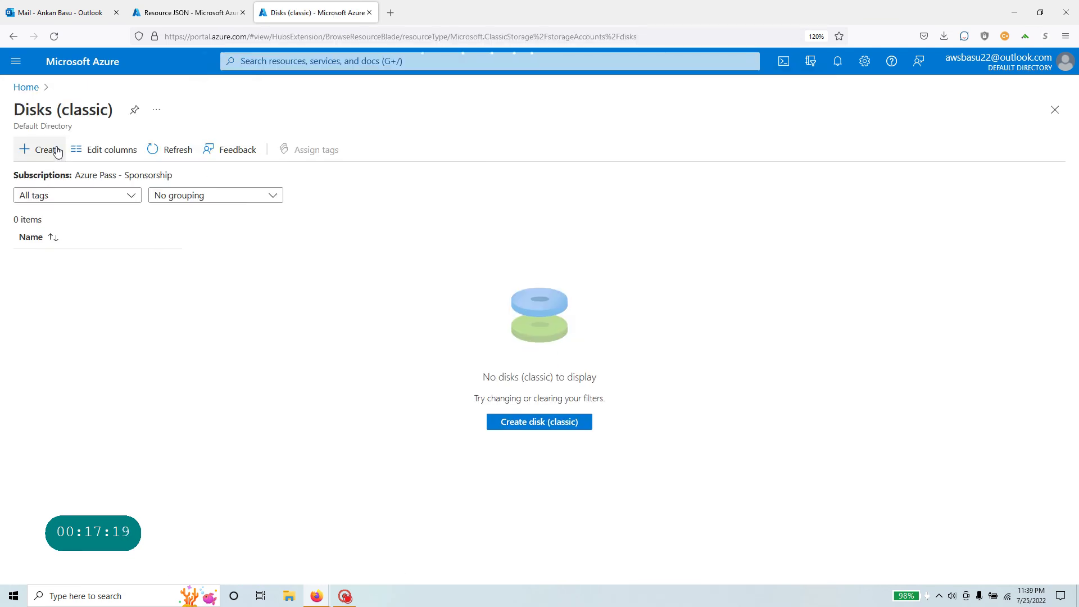
click(556, 423)
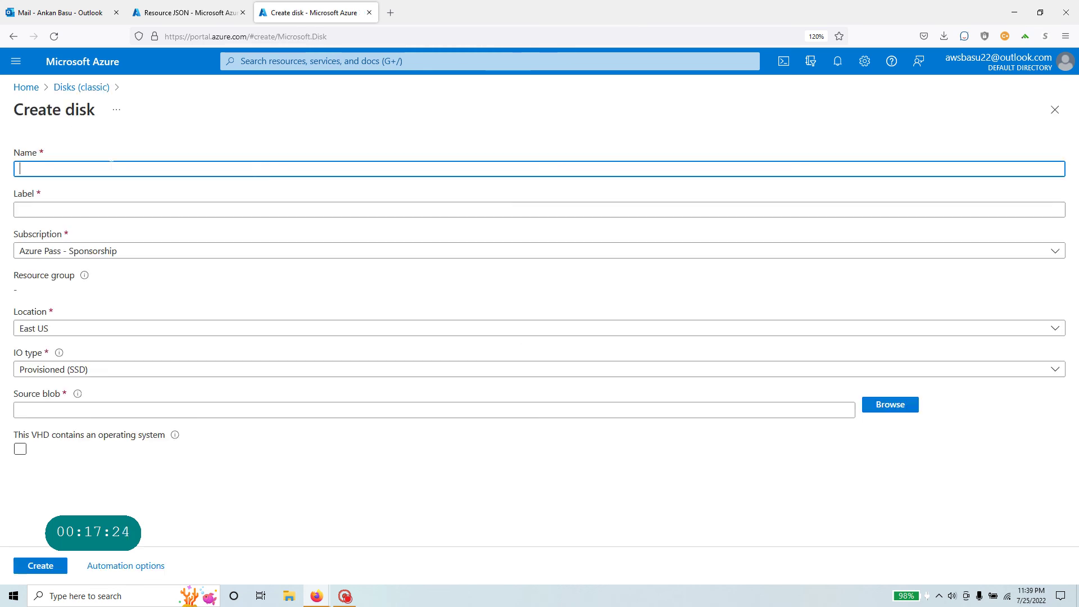
Step: Set both the name and the label of the classic disk to test-classicdisk
text(test-classic0disk)
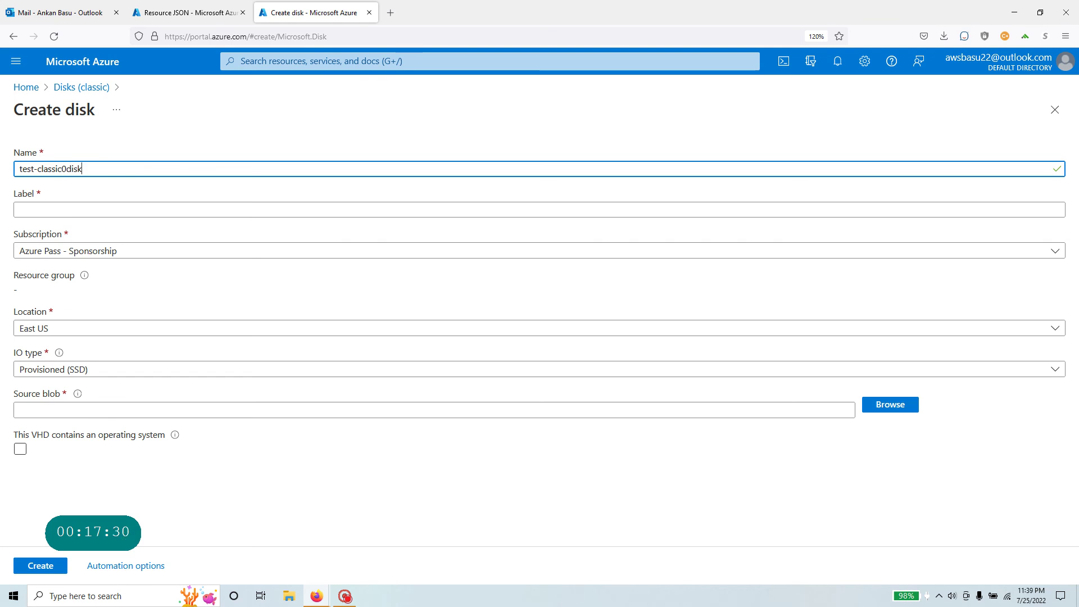
click(19, 209)
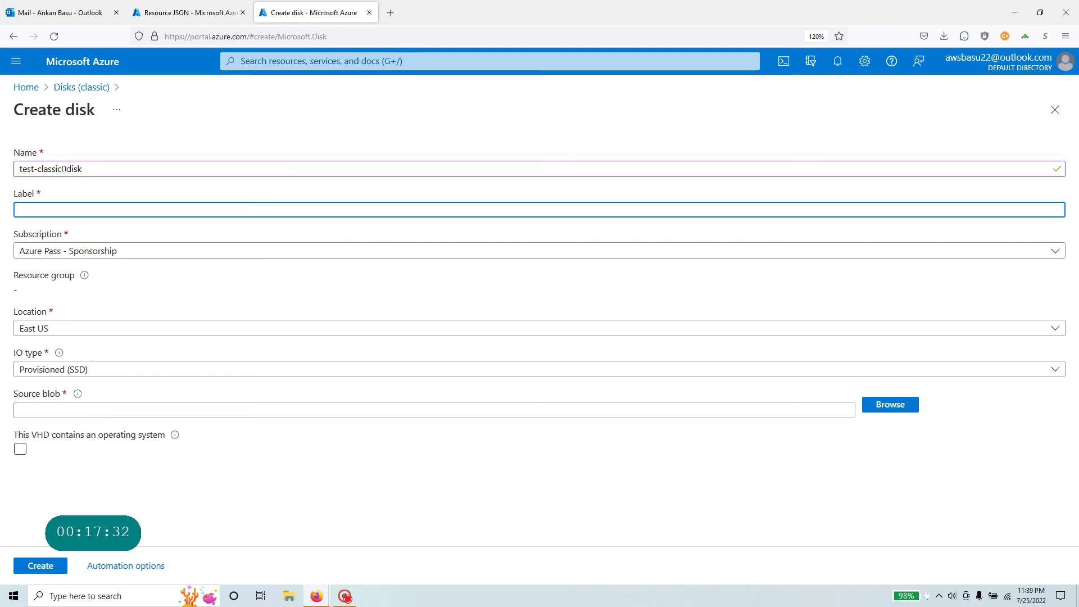
click(65, 169)
key(BackSpace)
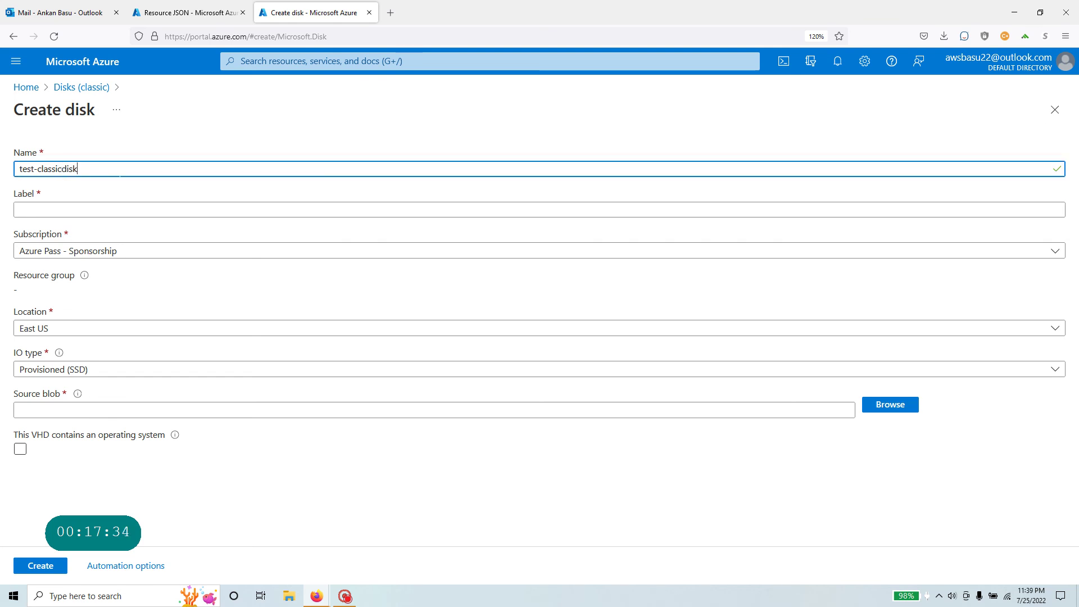
drag(79, 168, 17, 170)
key(ctrl+c)
click(19, 209)
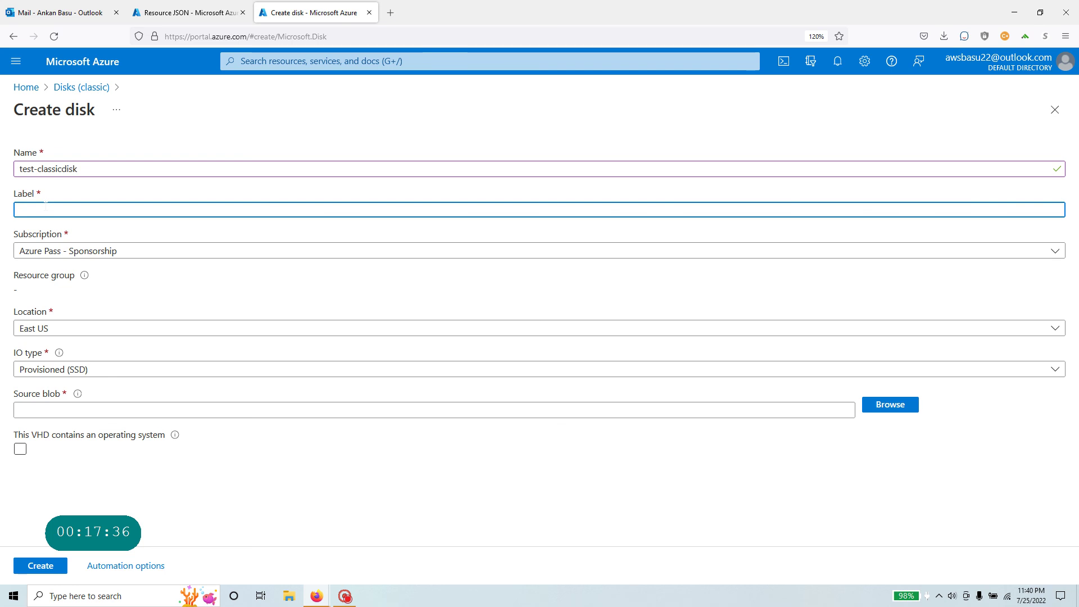
key(ctrl+v)
click(22, 295)
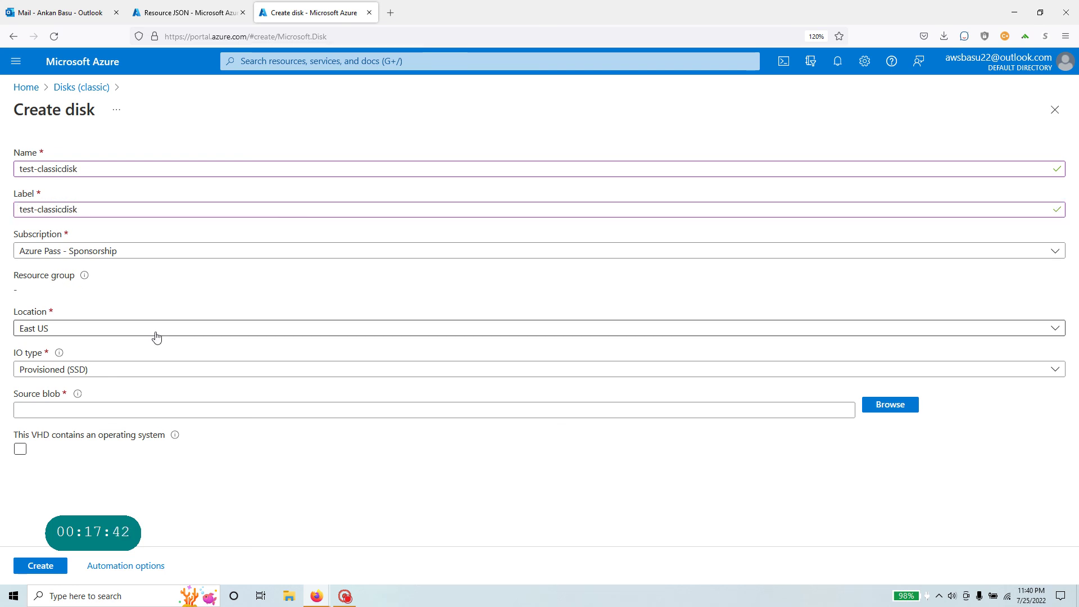
Step: Look for the disk's source blob among storage accounts including classic ones, and return to the portal home, discarding the unsaved disk
click(105, 410)
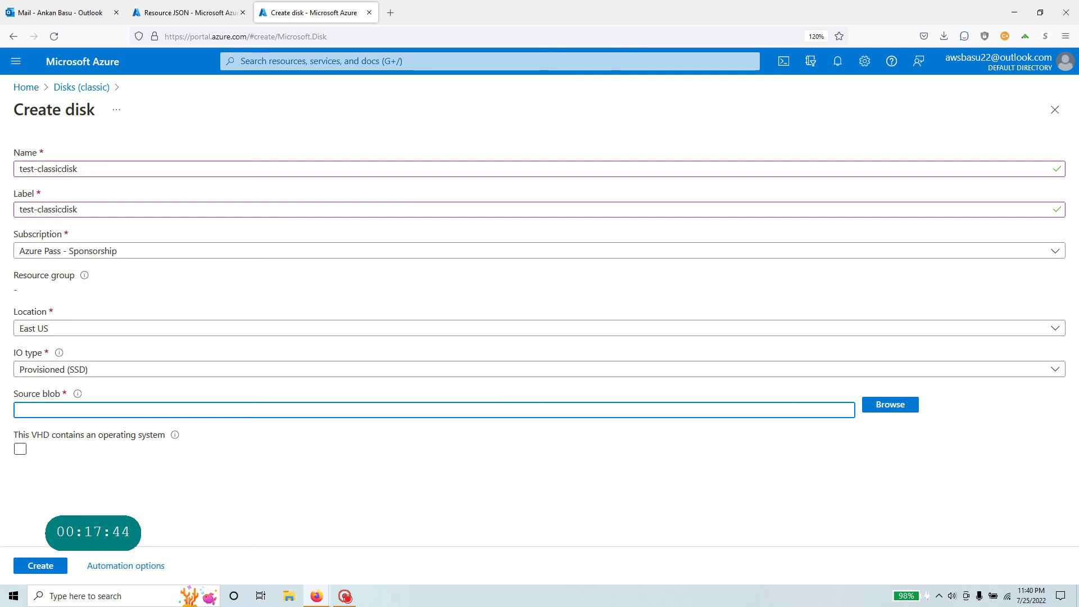
click(887, 405)
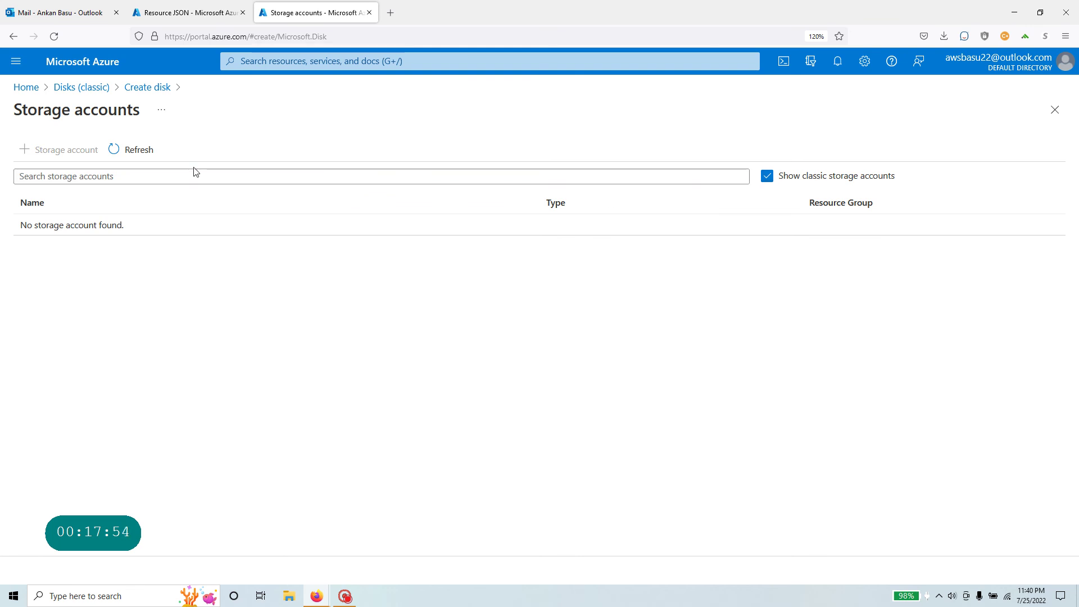
click(766, 176)
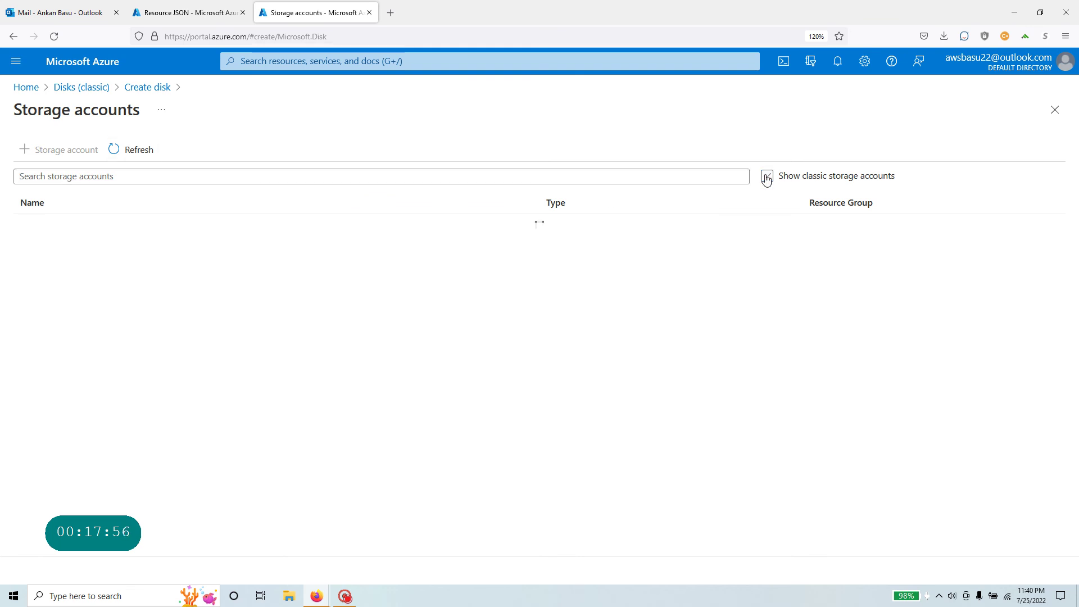
click(767, 176)
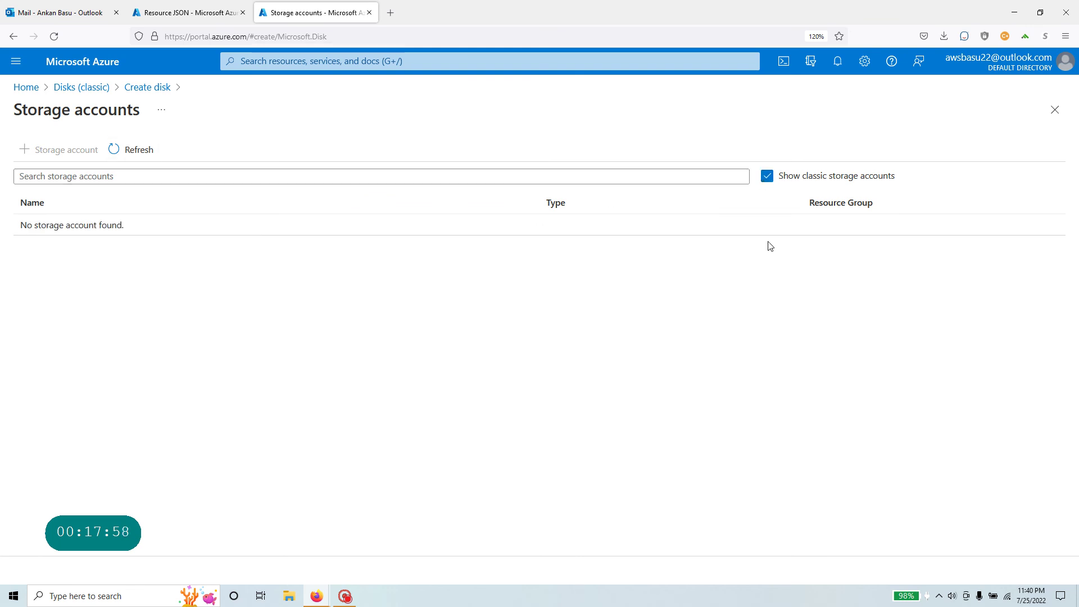
drag(894, 178, 781, 179)
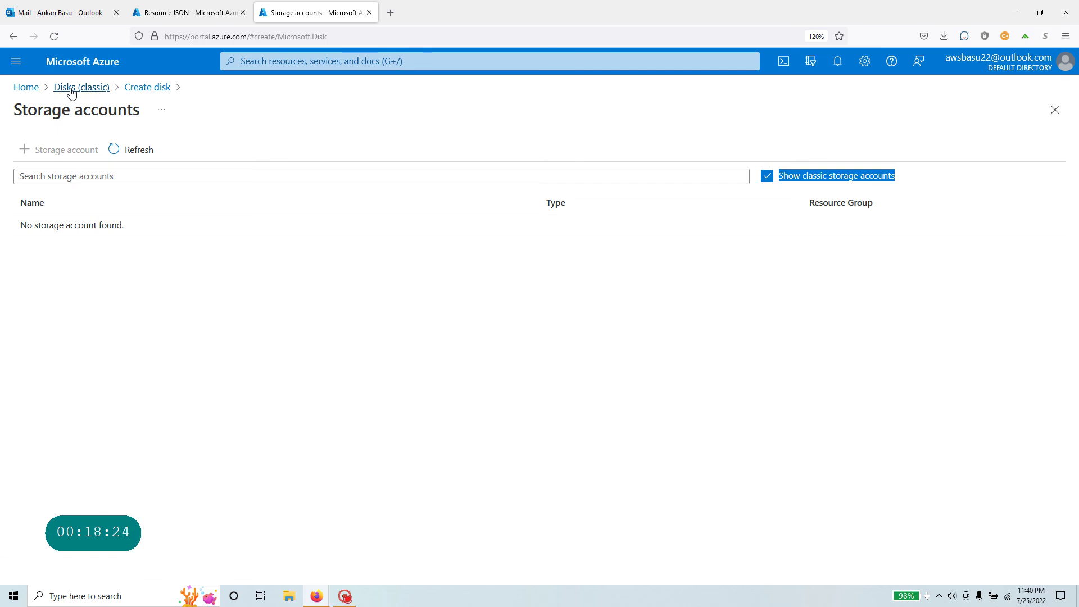
click(28, 89)
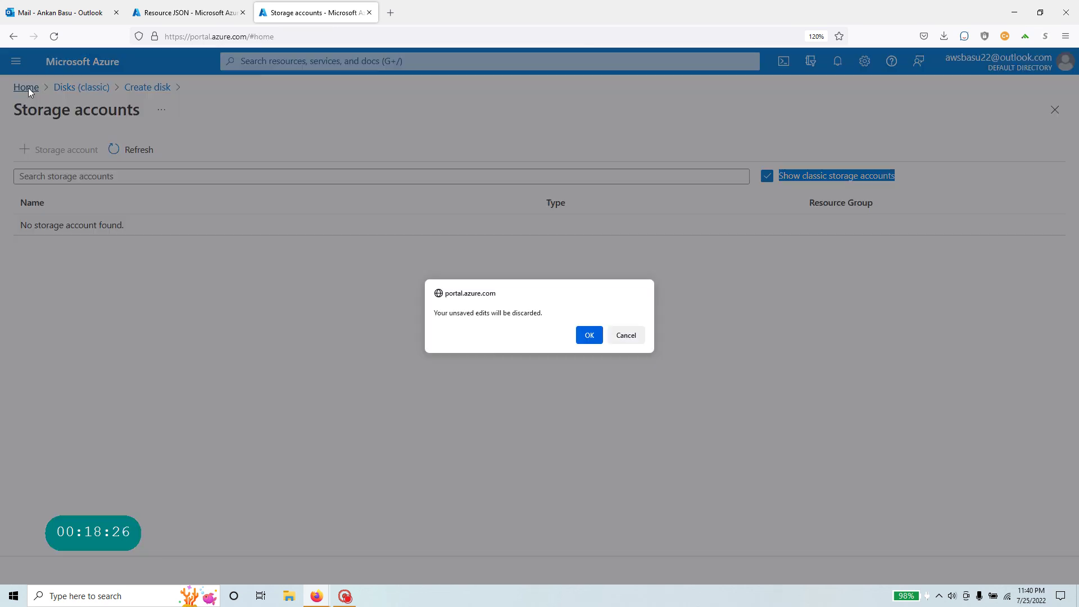
click(585, 334)
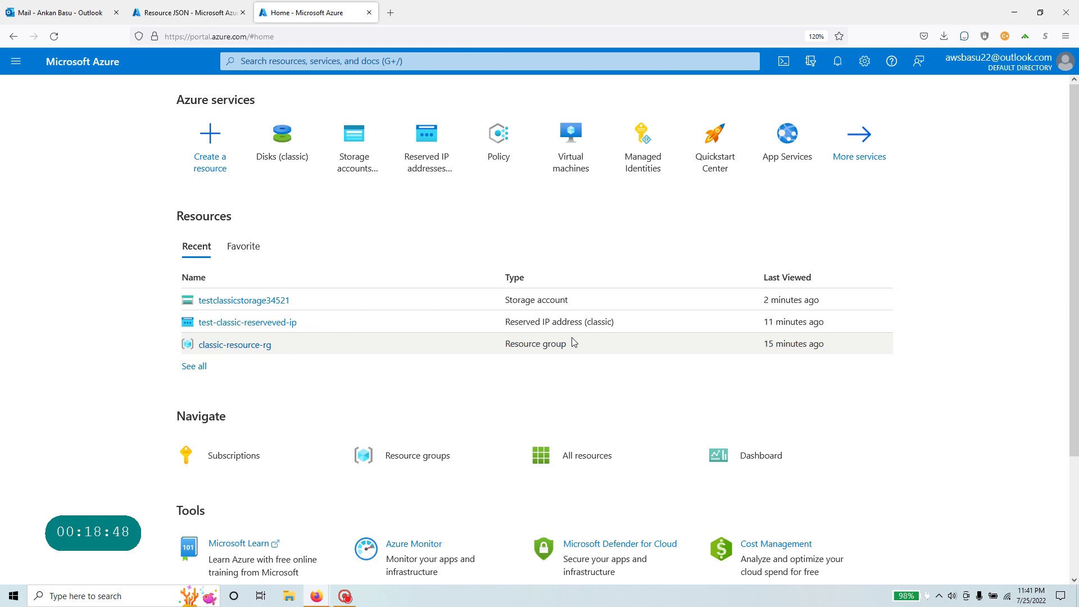
click(345, 597)
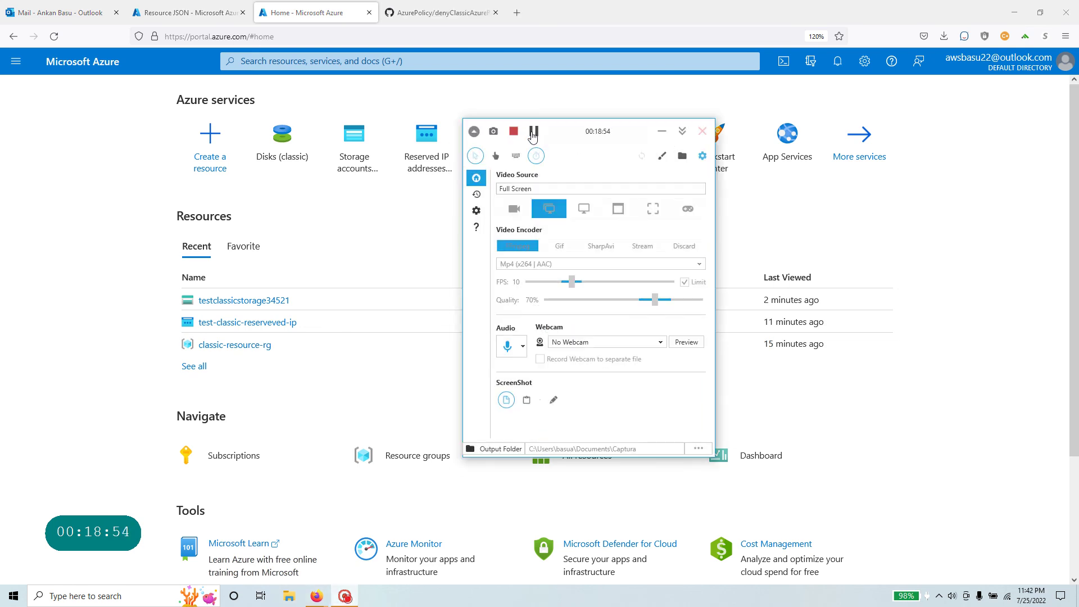
click(662, 131)
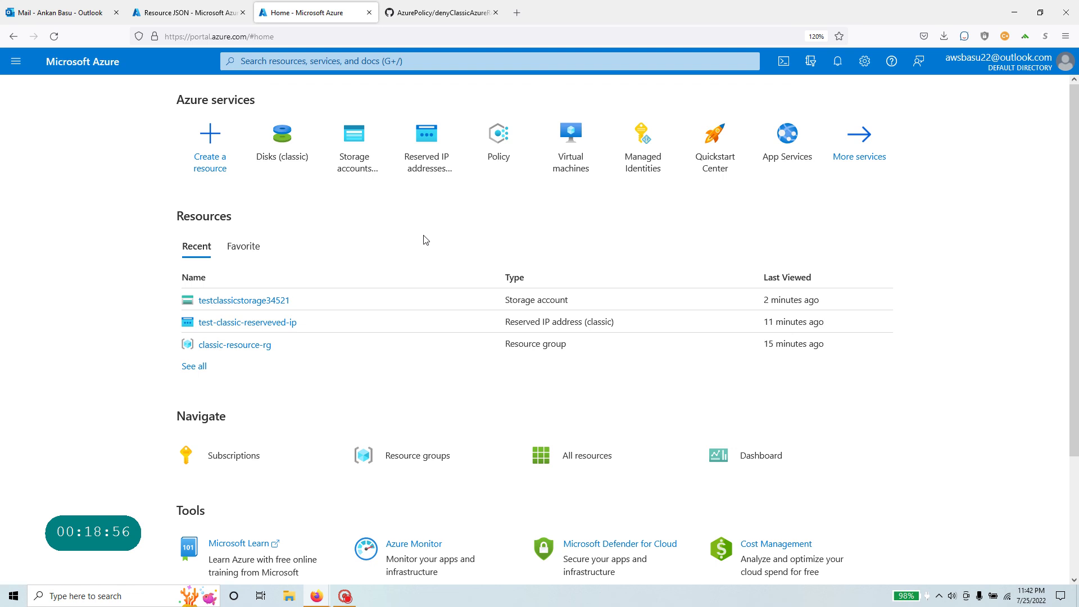
Step: Delete the Deny Classic Azure Resource Deployment assignment on classic-resource-rg from the Azure Policy assignments
click(498, 156)
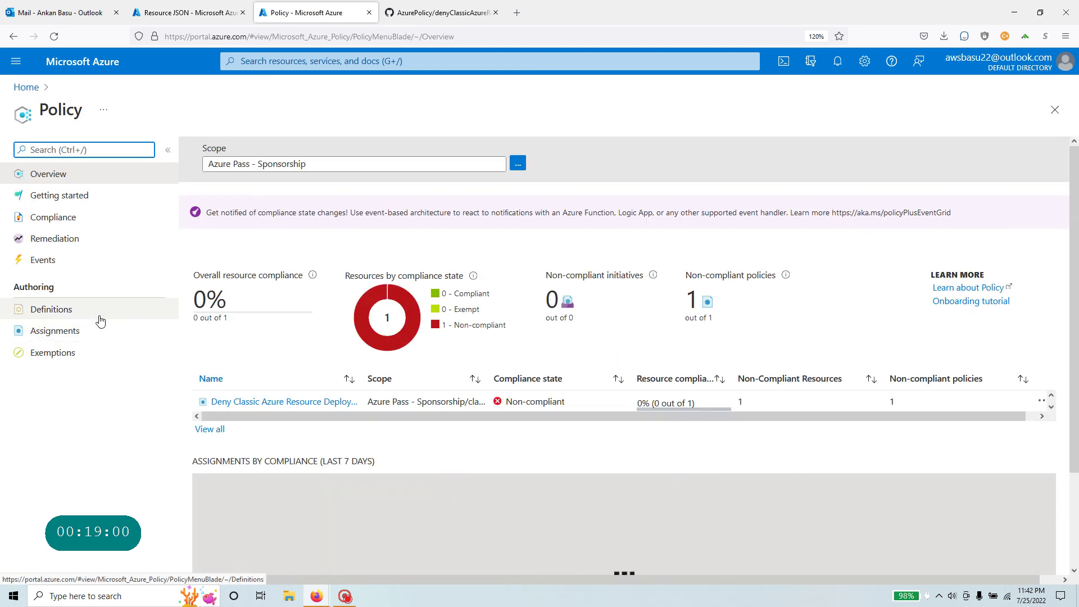
click(89, 318)
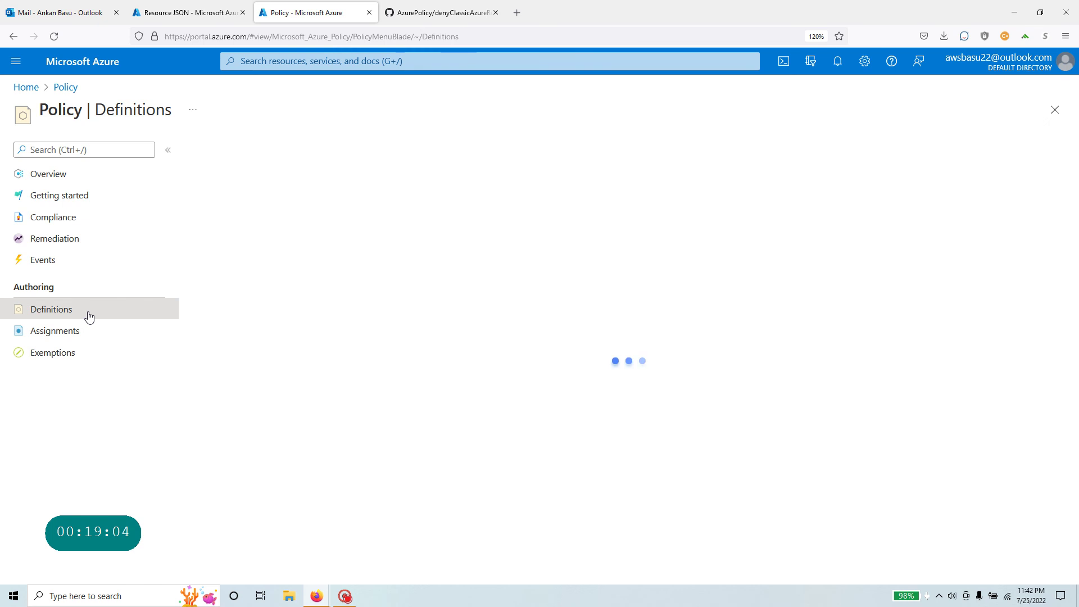
click(85, 336)
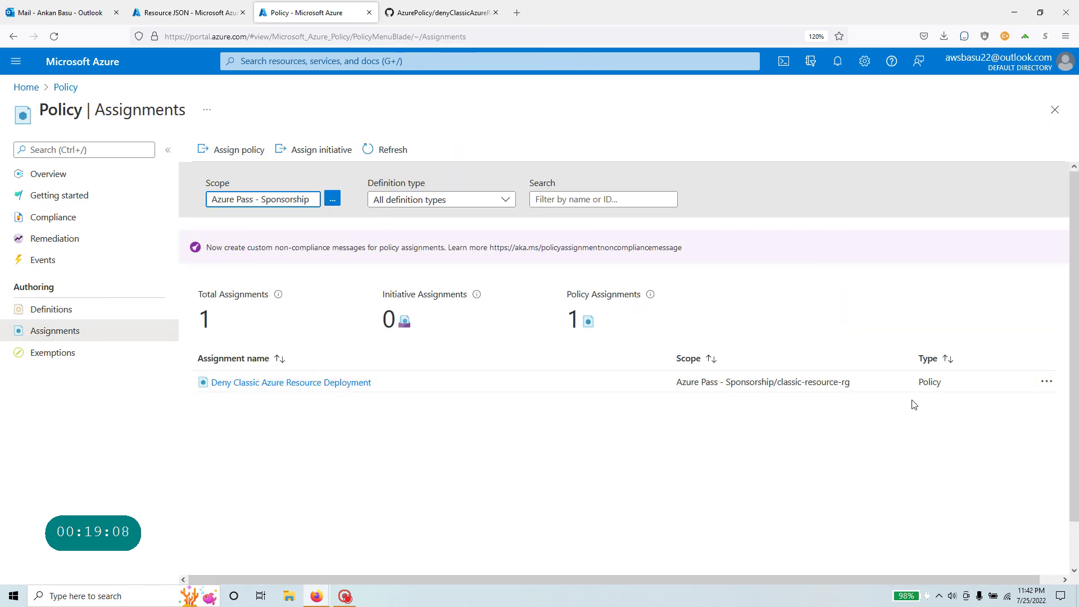
click(1046, 382)
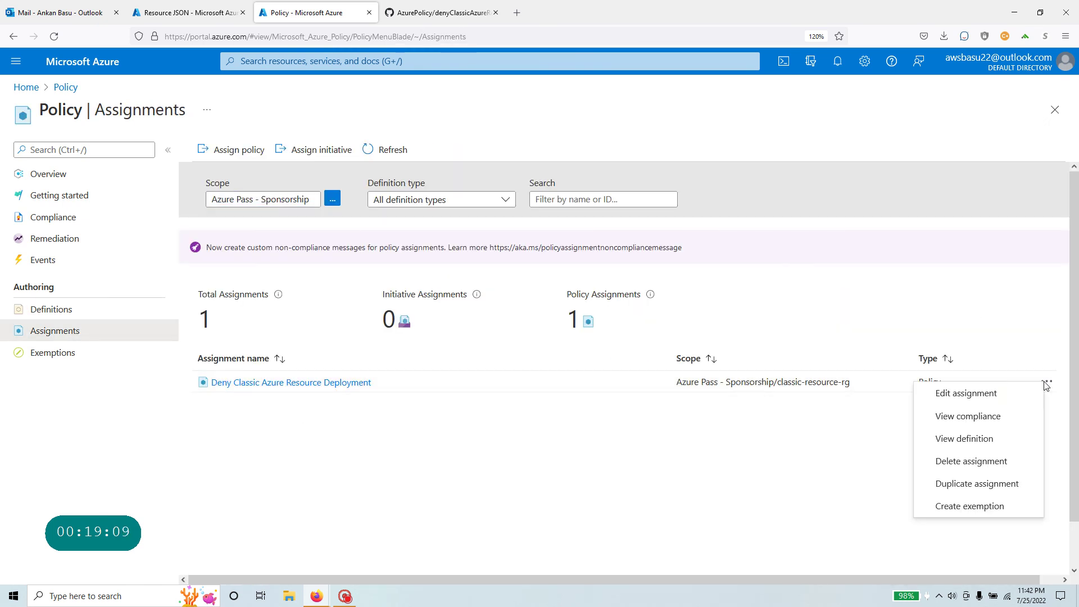
click(965, 461)
click(714, 467)
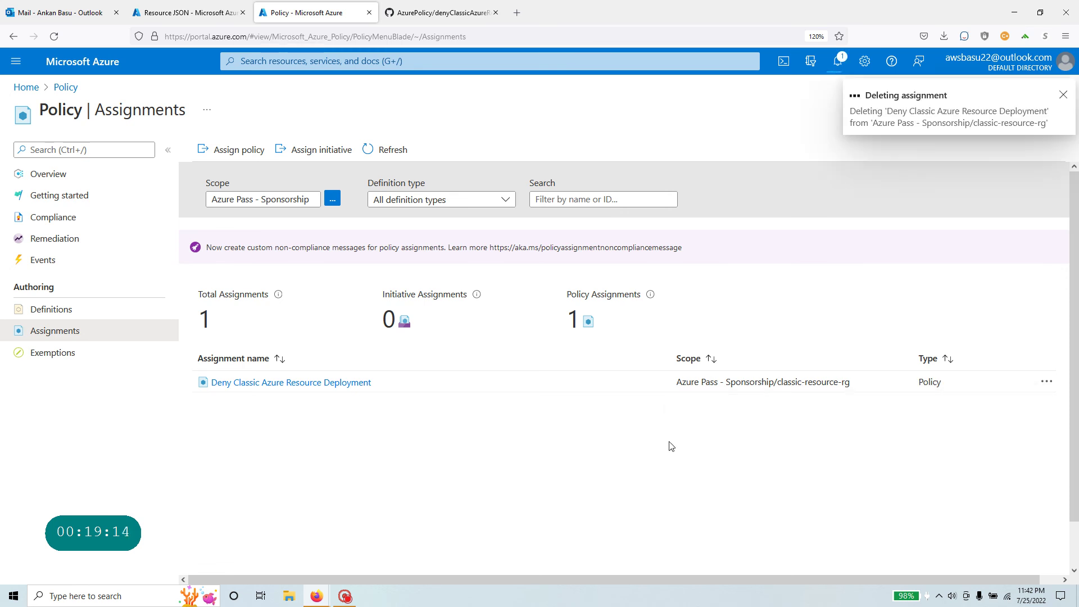
click(66, 316)
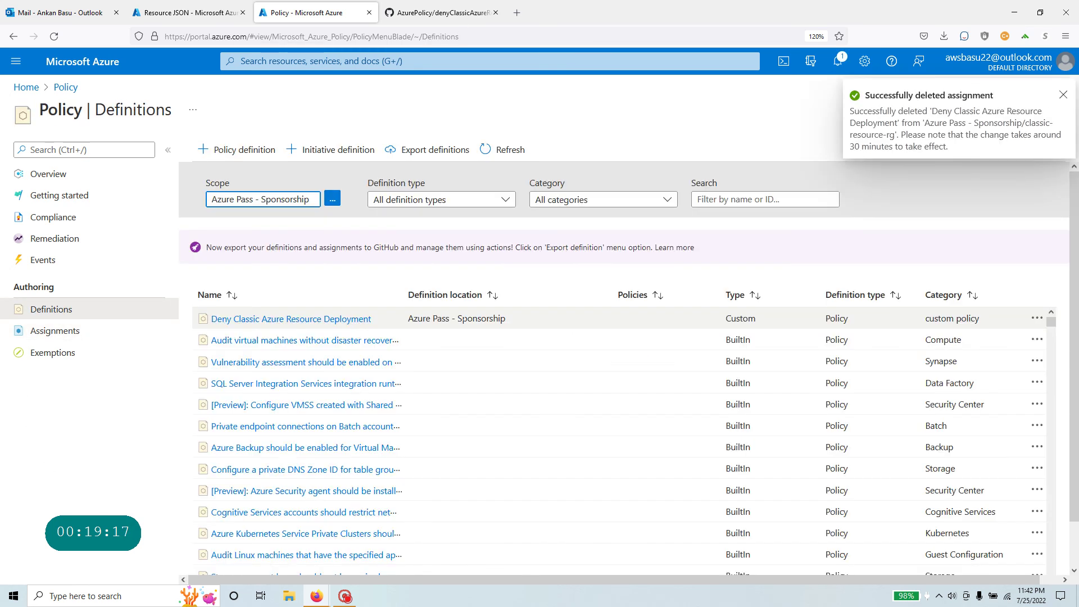
click(321, 319)
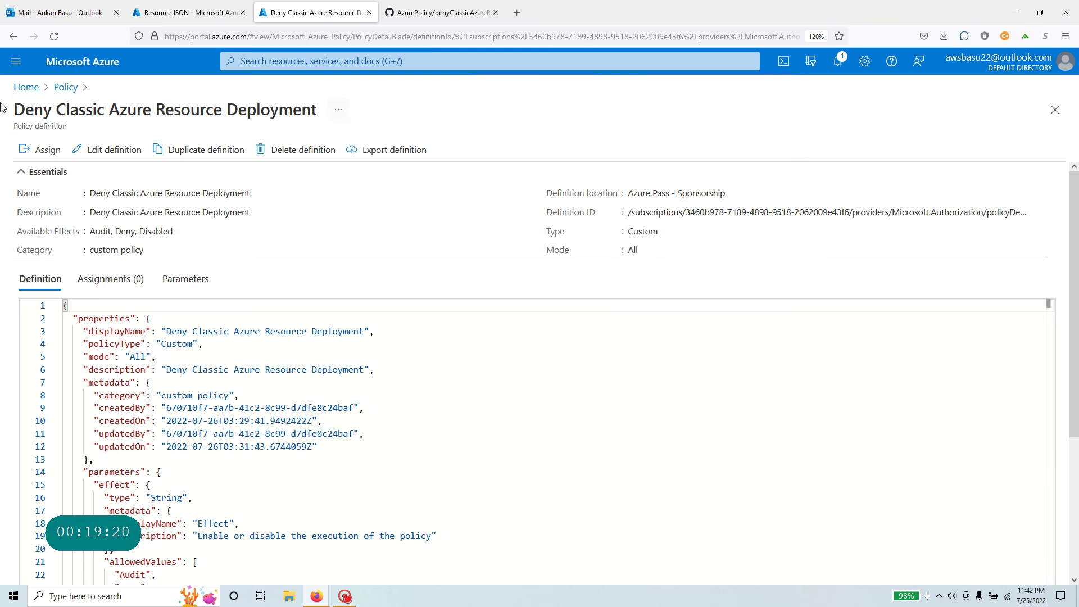
click(125, 151)
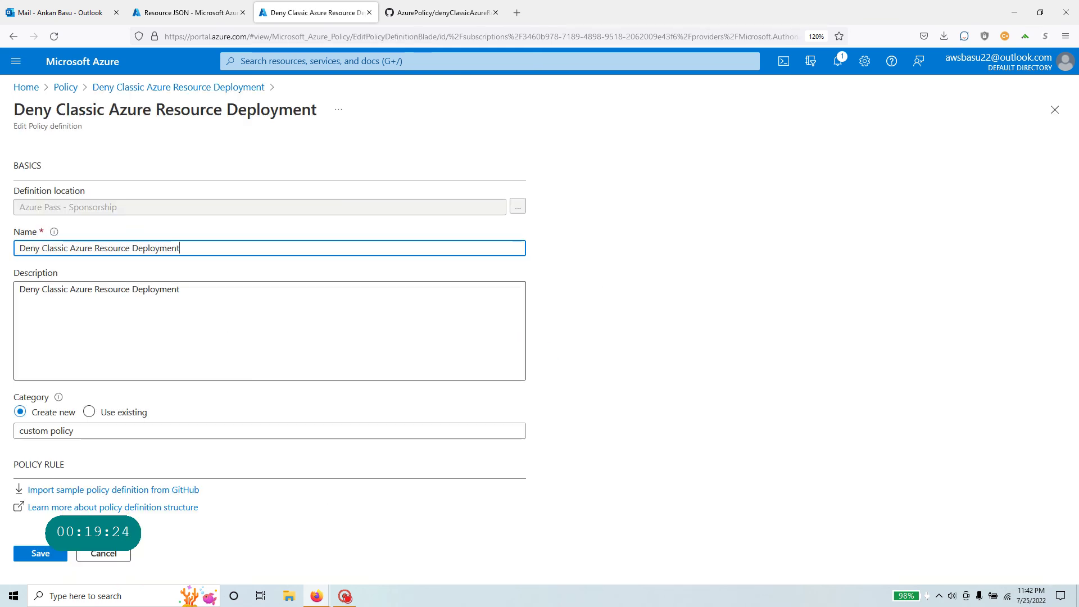
click(773, 290)
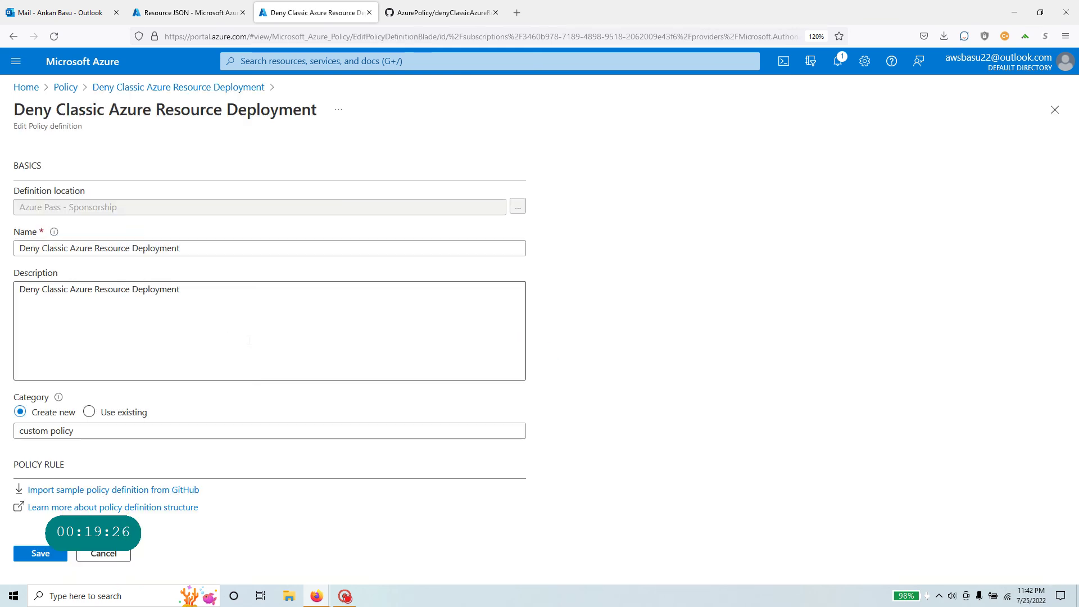
click(265, 319)
click(705, 464)
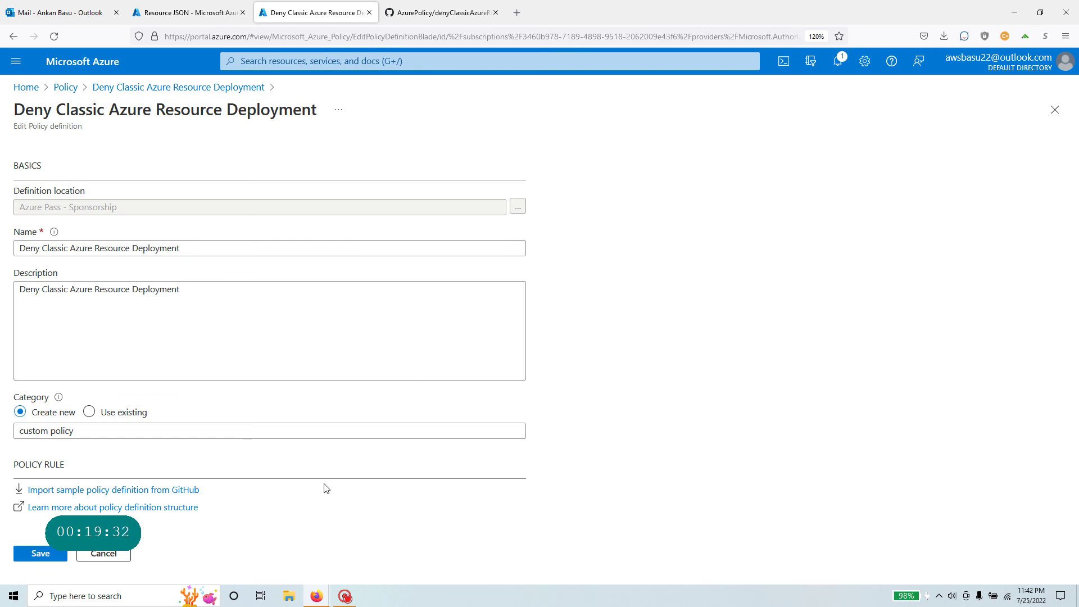
click(190, 89)
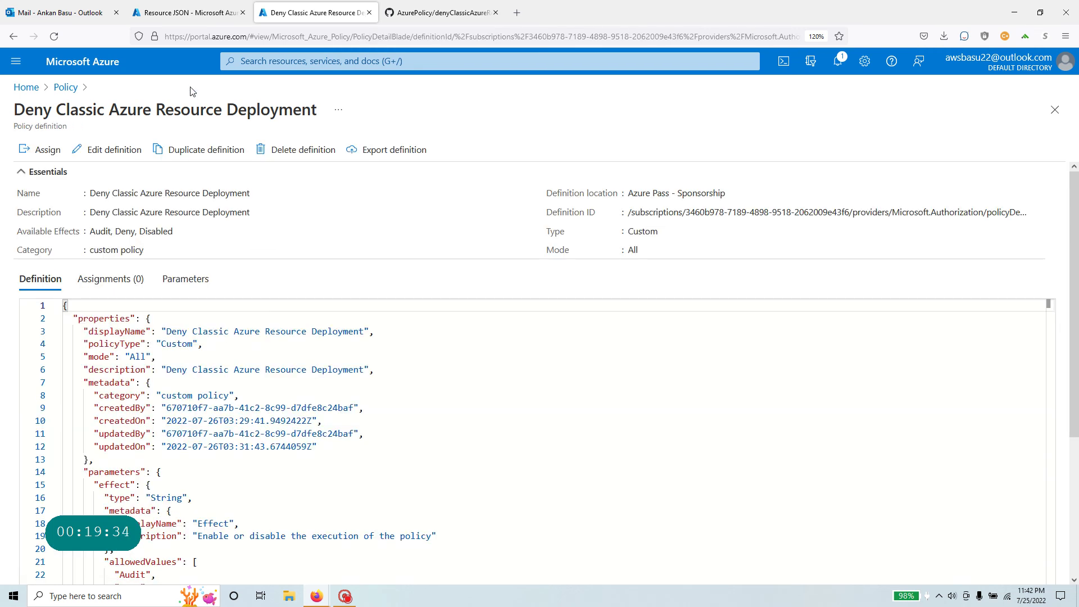
click(115, 152)
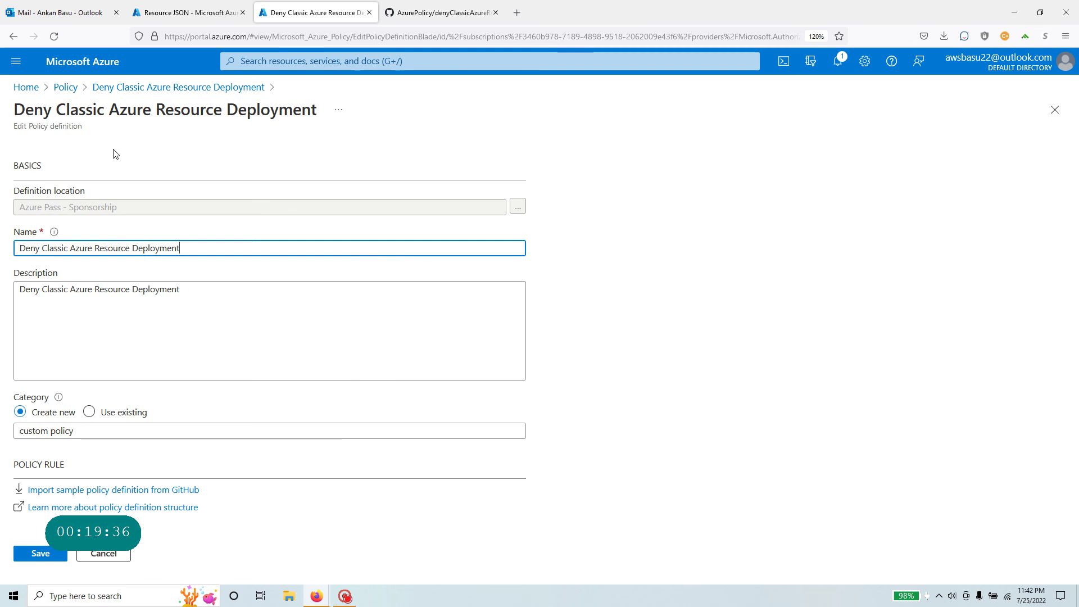
click(90, 411)
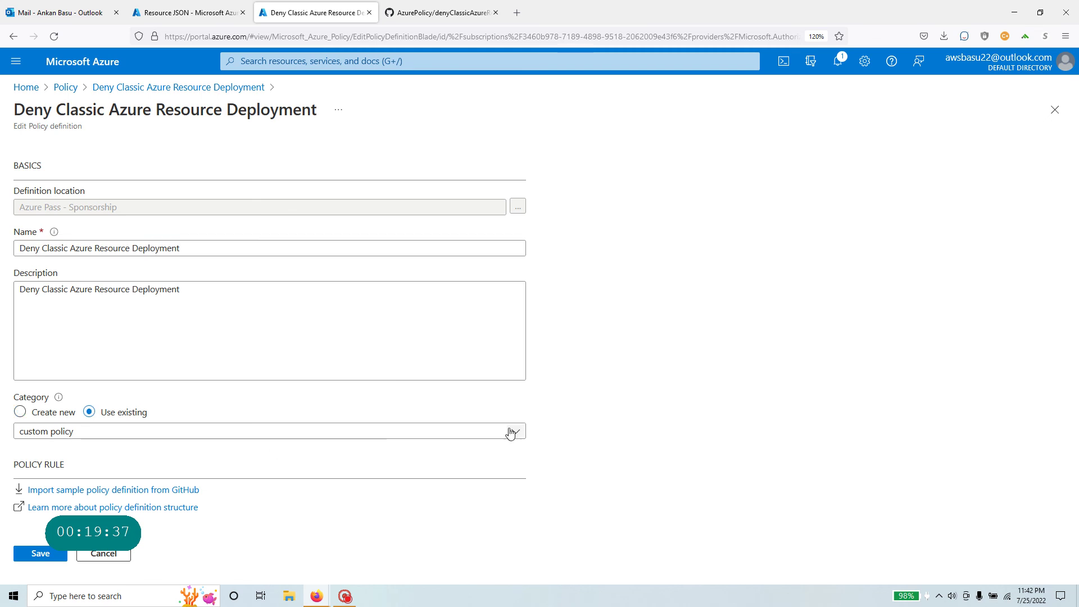
click(56, 415)
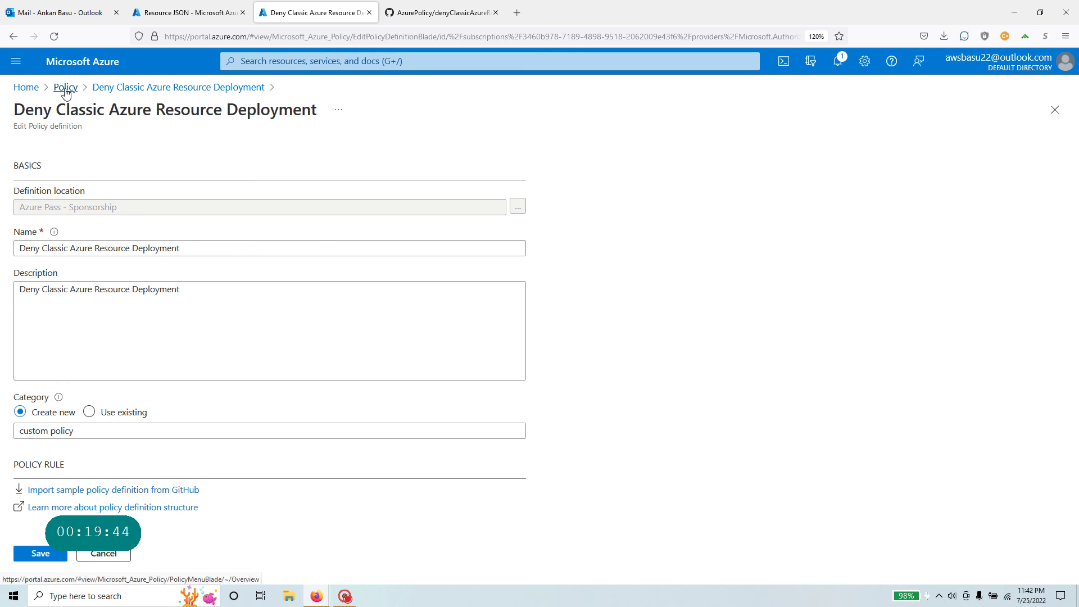
click(27, 87)
click(556, 341)
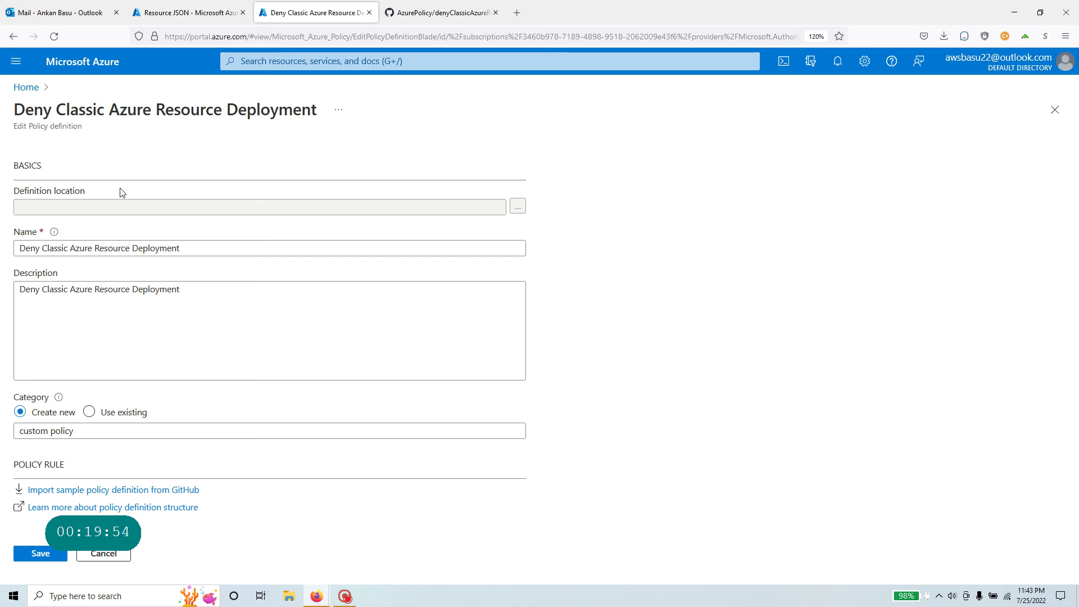
click(28, 88)
Step: Open the custom Deny Classic Azure Resource Deployment policy definition from the Policy definitions and start editing it
click(290, 148)
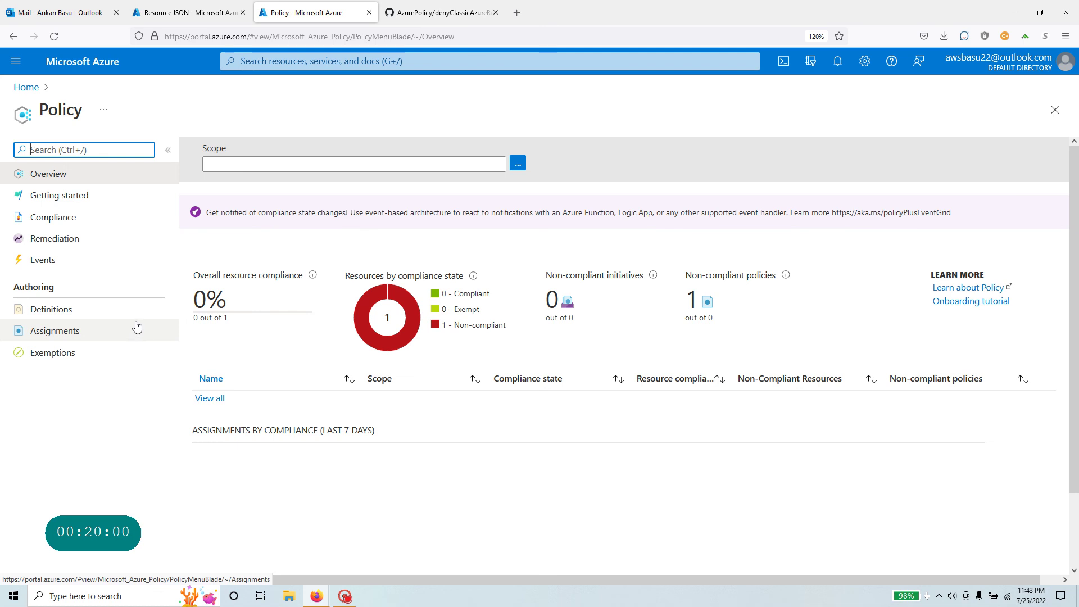
click(116, 309)
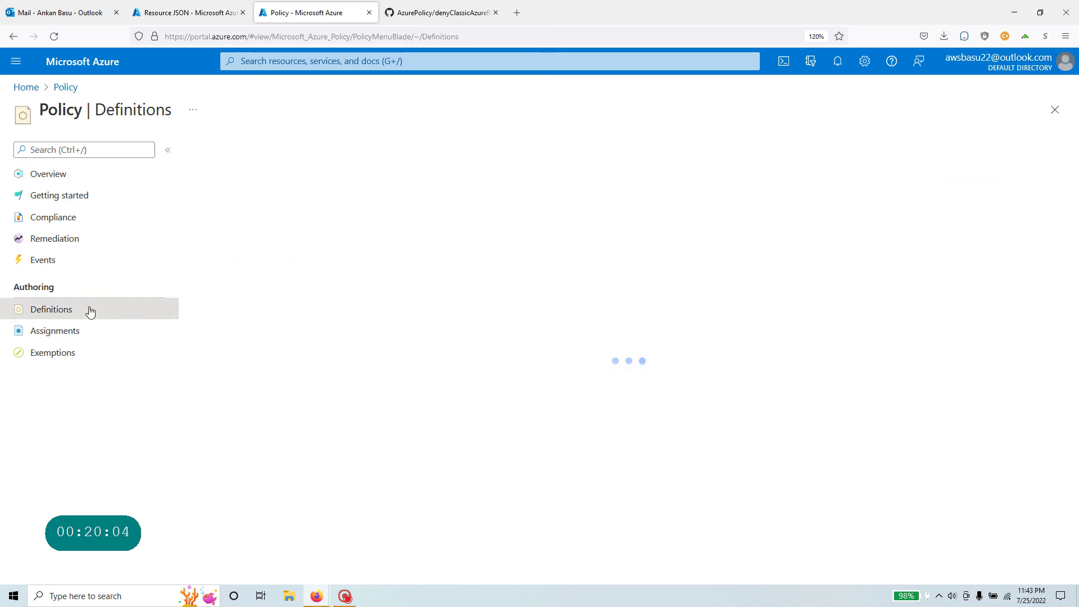
click(329, 325)
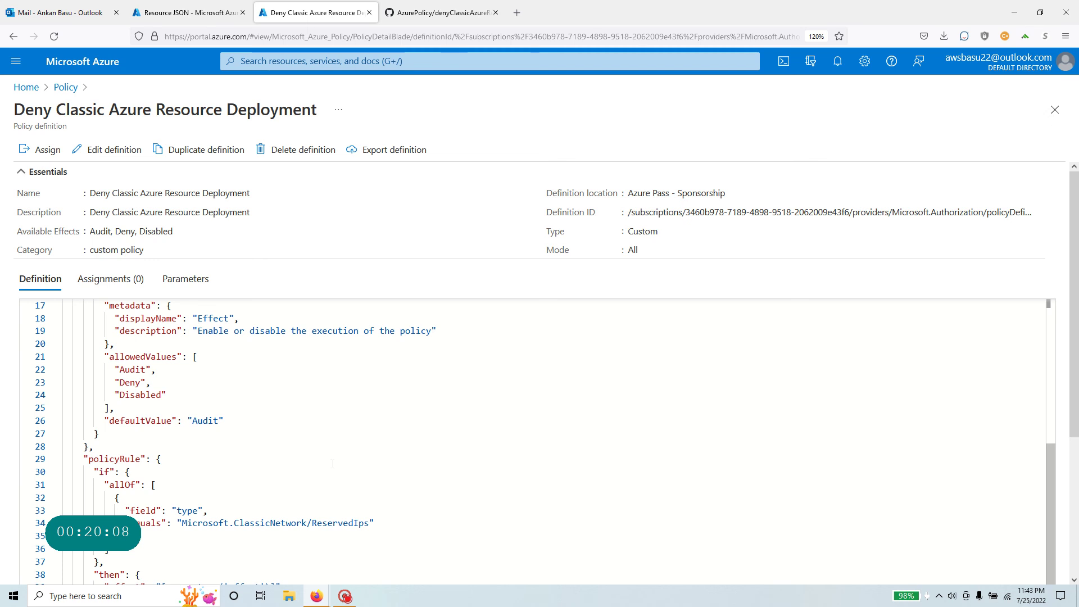
scroll(332, 464, up, 1)
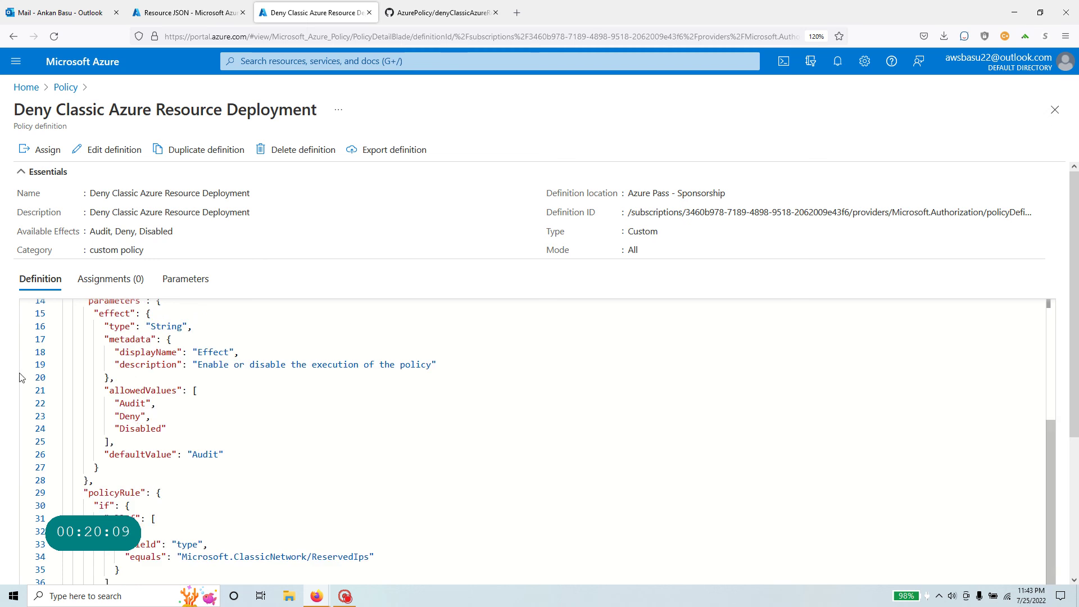
click(124, 150)
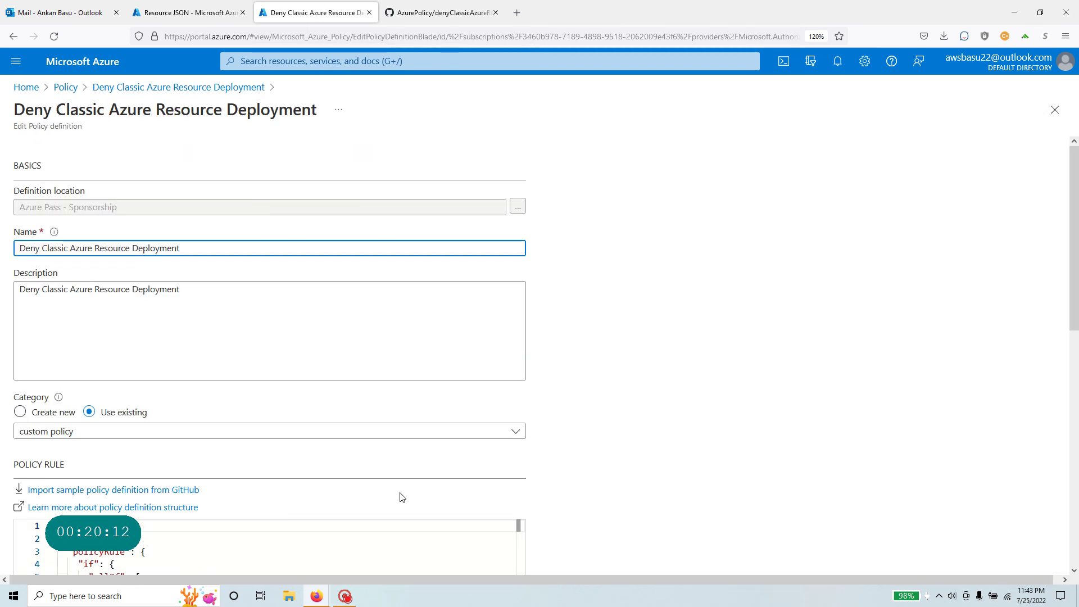
Step: In the policy rule, change the type condition's operator to "contains" and shorten its value to "Microsoft.Classic"
scroll(707, 374, down, 5)
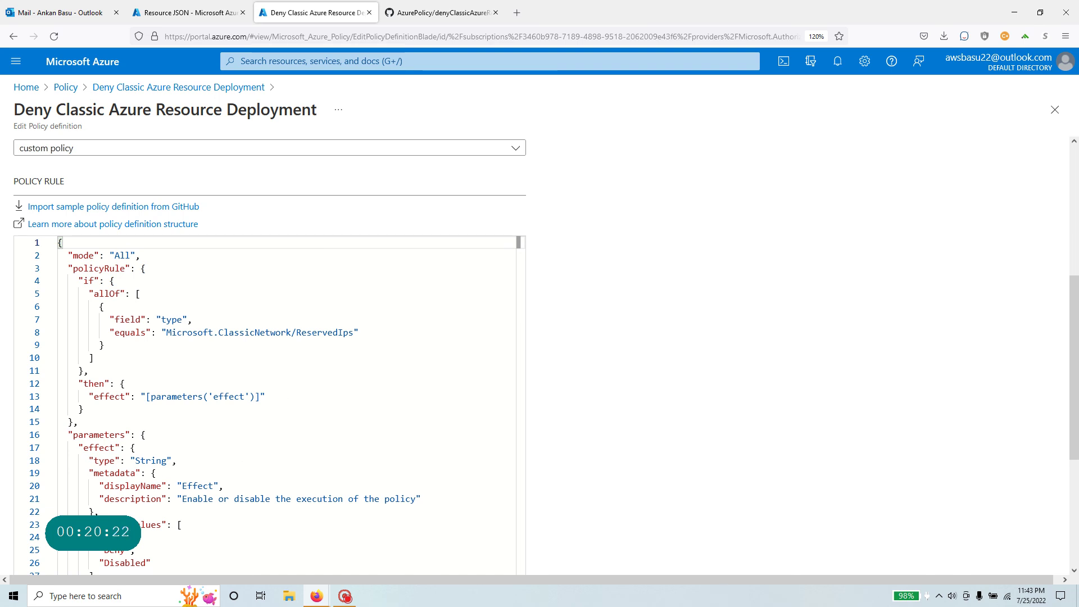
drag(105, 344, 16, 301)
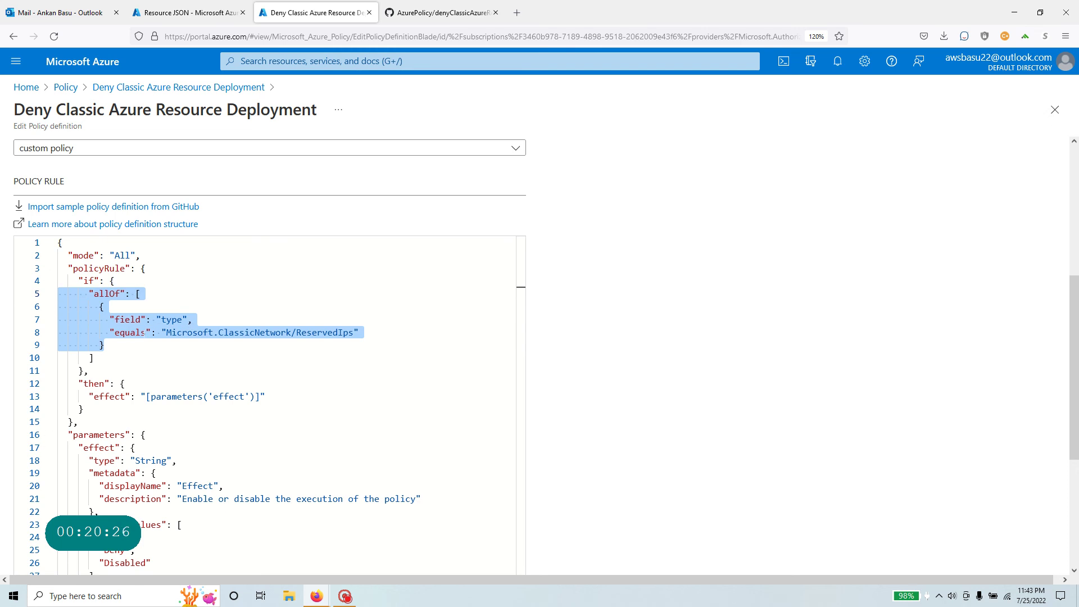
double_click(116, 332)
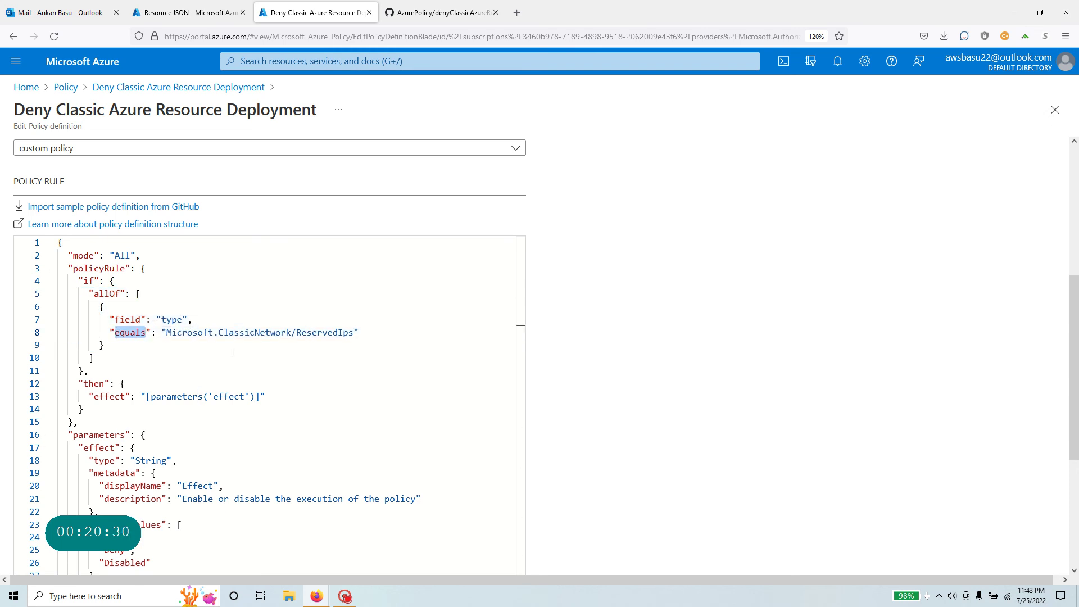
text(contains)
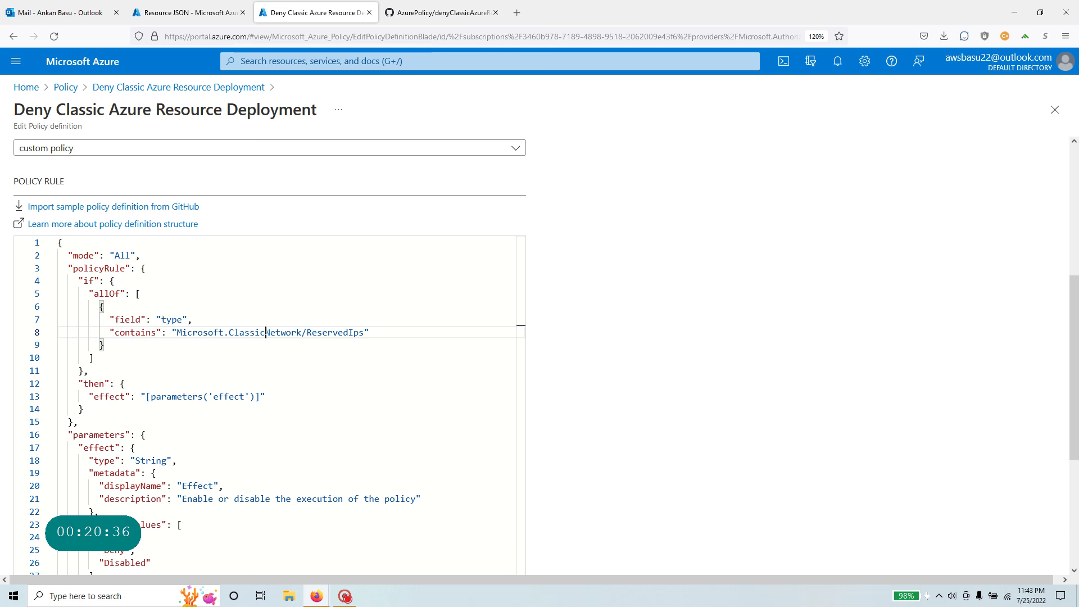
drag(265, 332, 364, 332)
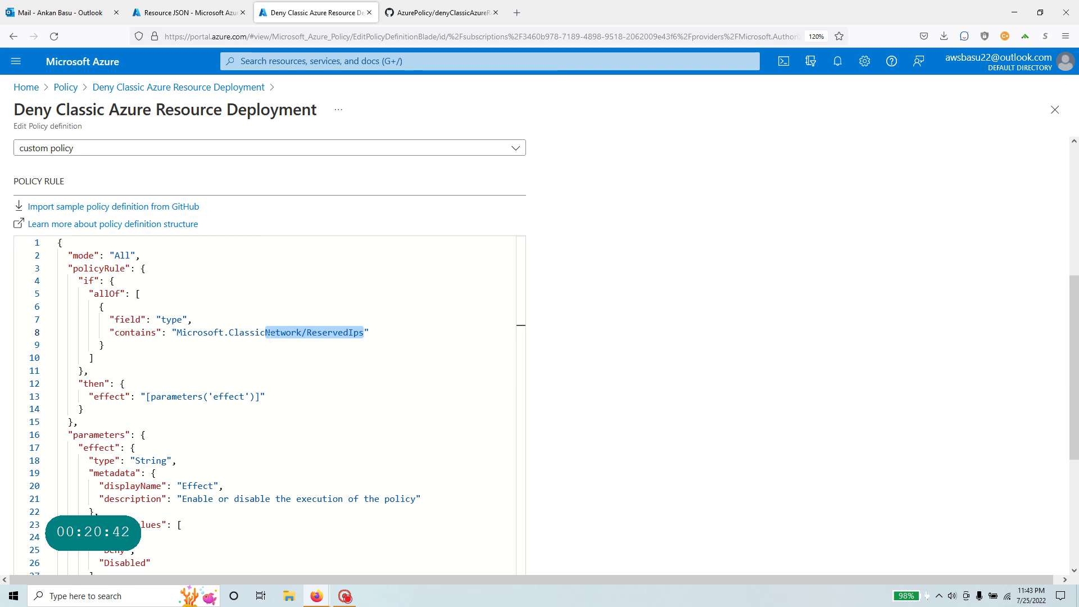
key(BackSpace)
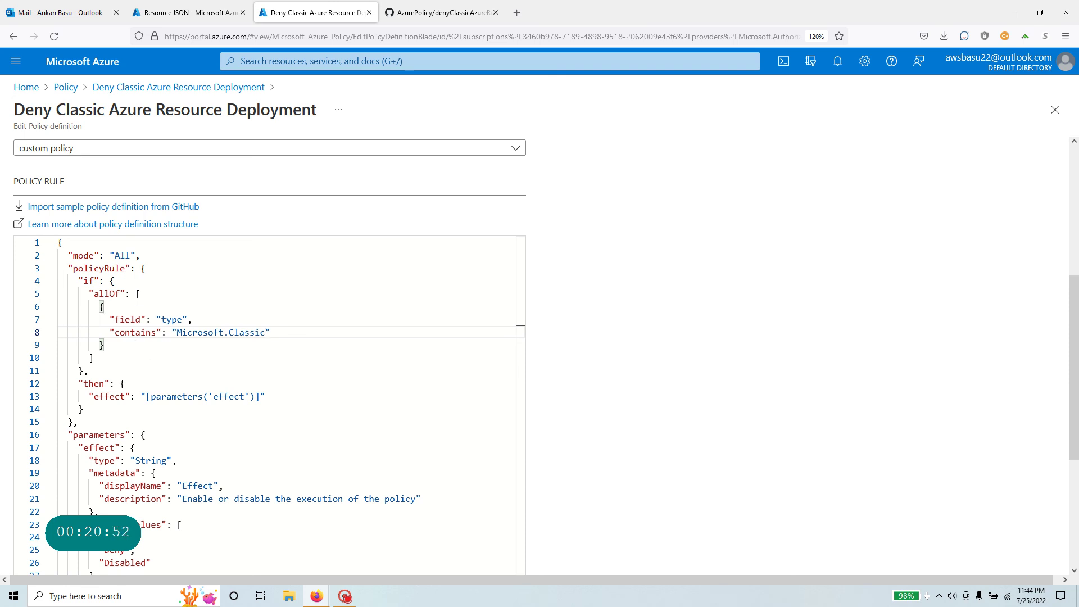
Step: Highlight the type condition and the allowed Deny value in the policy rule, and save the edited definition
drag(191, 319, 94, 319)
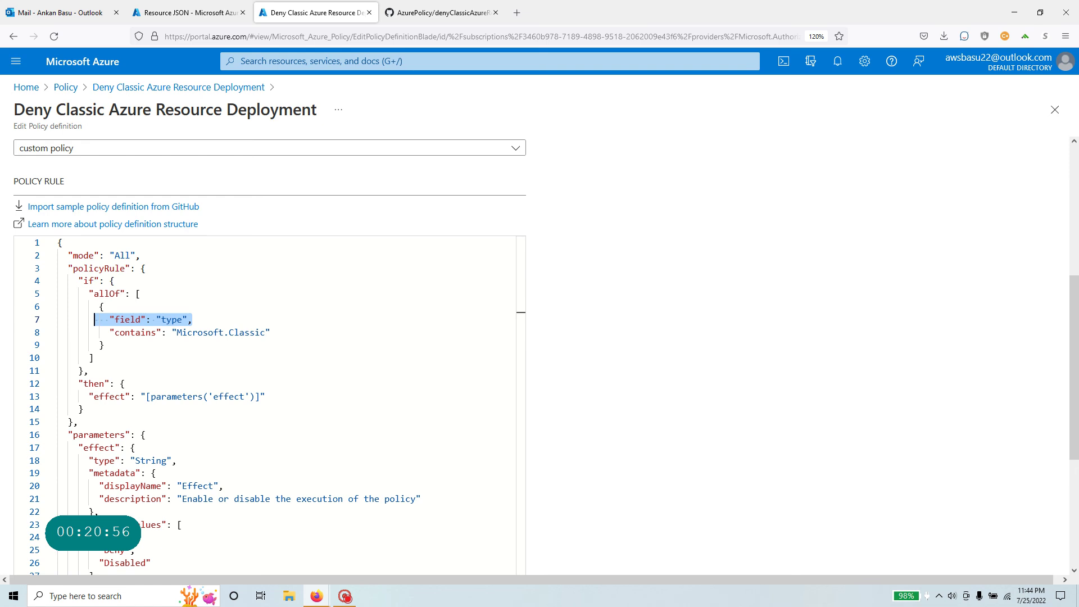
drag(136, 549, 34, 556)
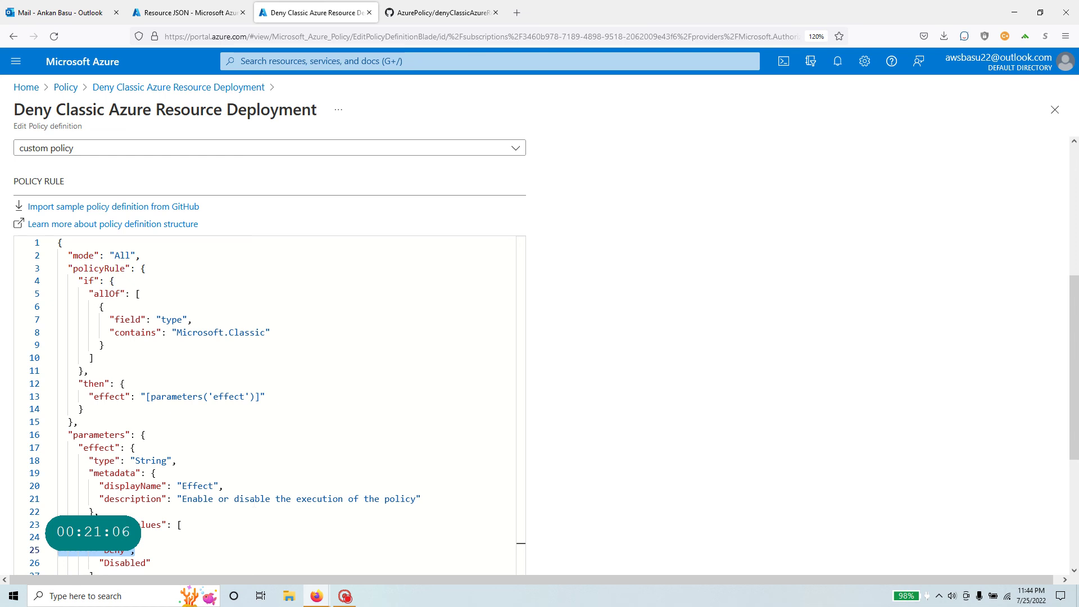
drag(270, 333, 49, 325)
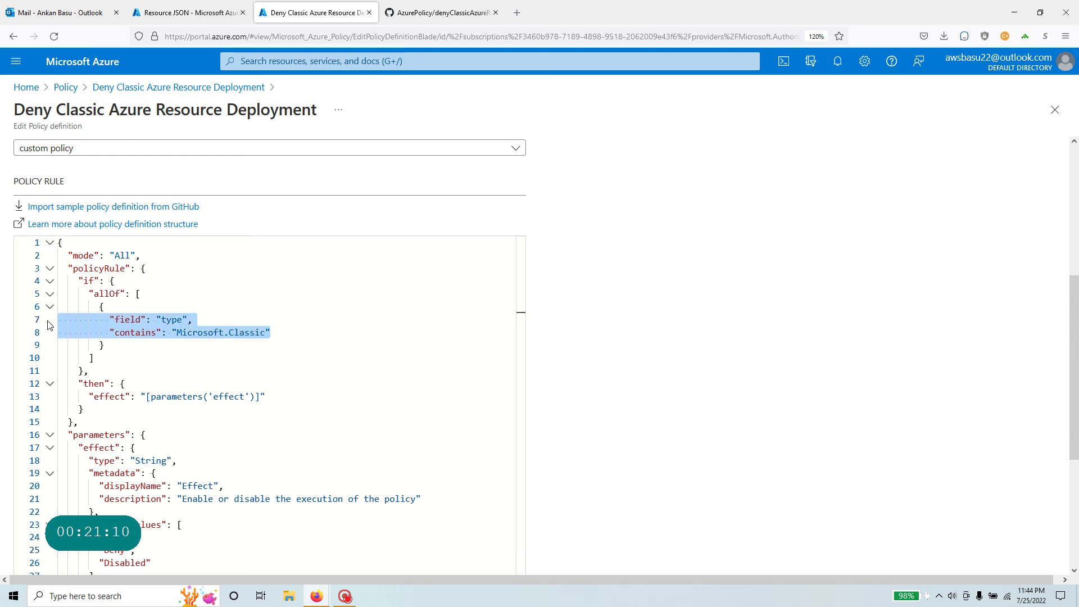
scroll(667, 348, down, 4)
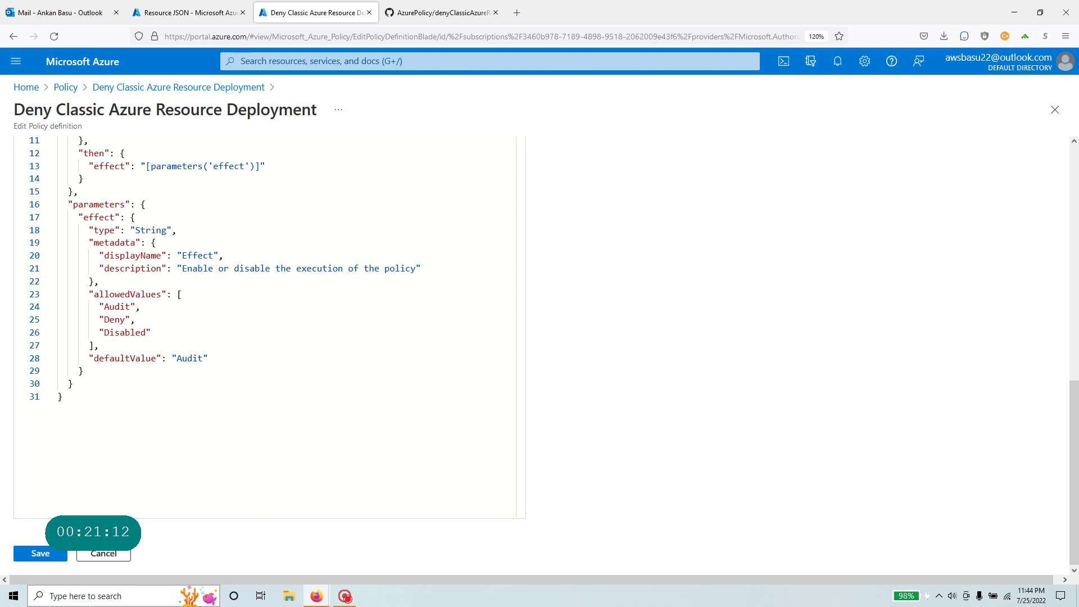
click(37, 556)
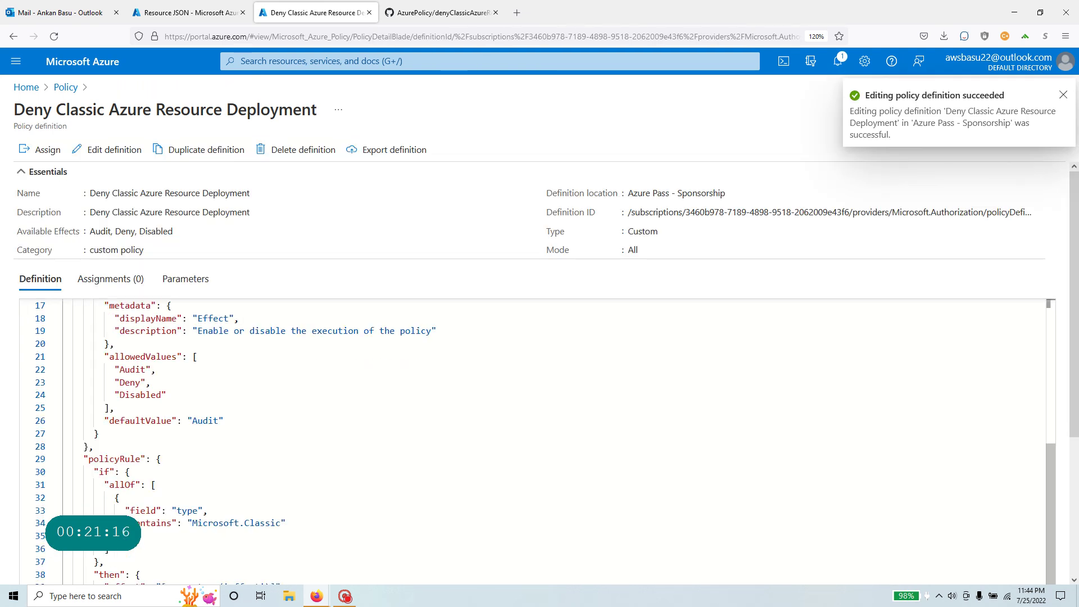
Step: Start a new assignment of the edited Deny Classic Azure Resource Deployment policy definition
click(48, 153)
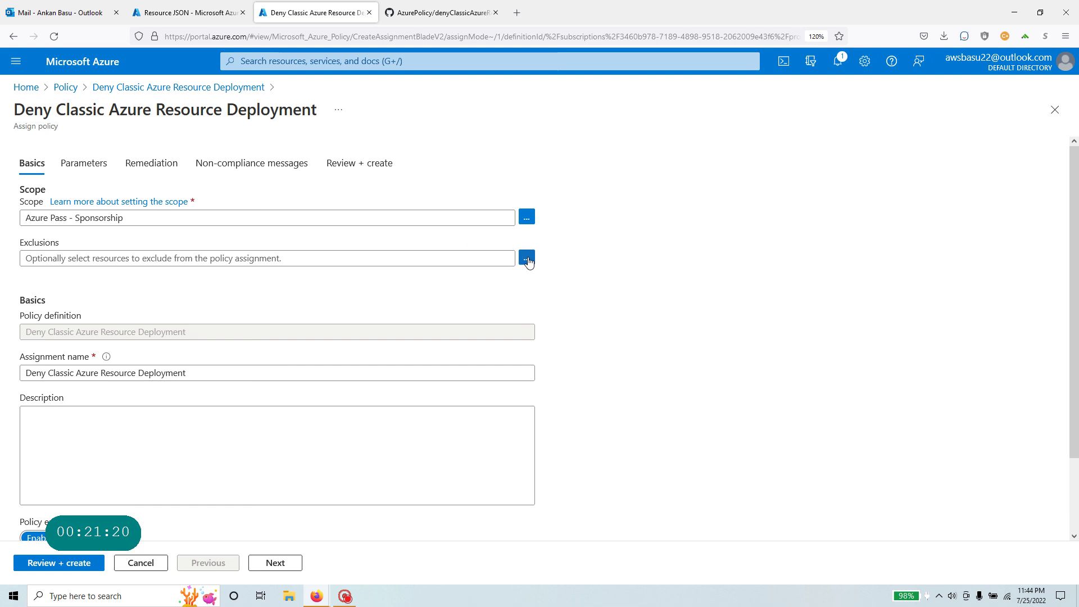
Step: Add the classic-resource-rg resource group to the assignment's exclusions
click(527, 259)
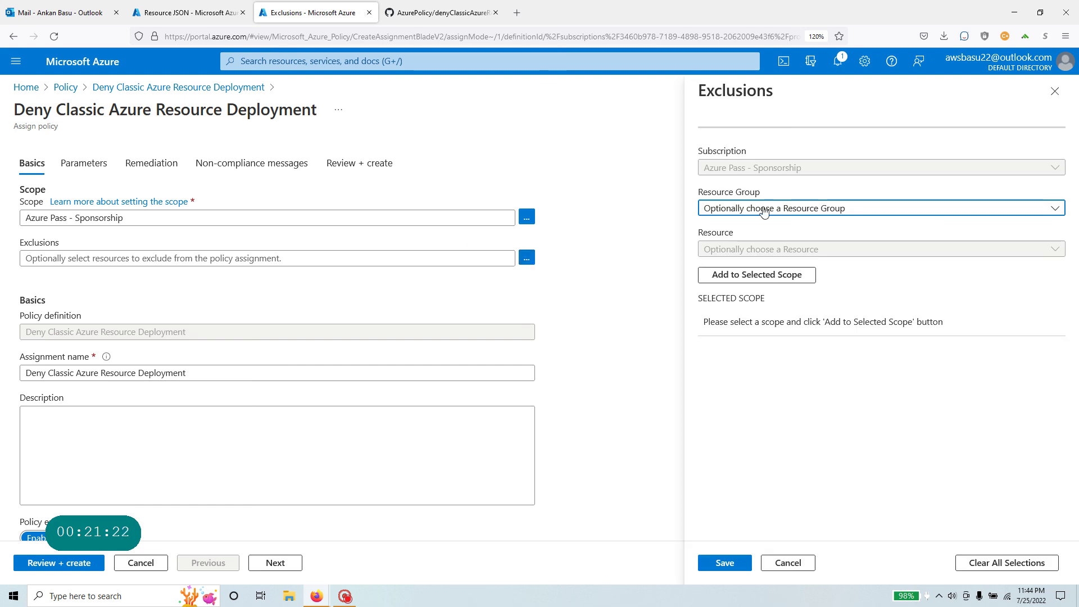
click(764, 209)
click(745, 277)
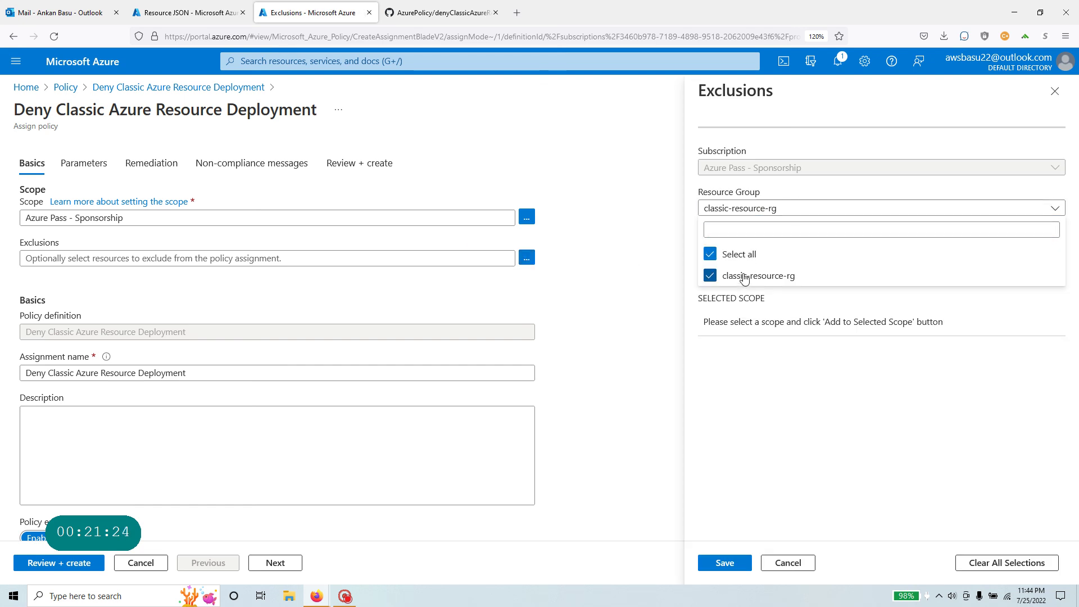
click(731, 564)
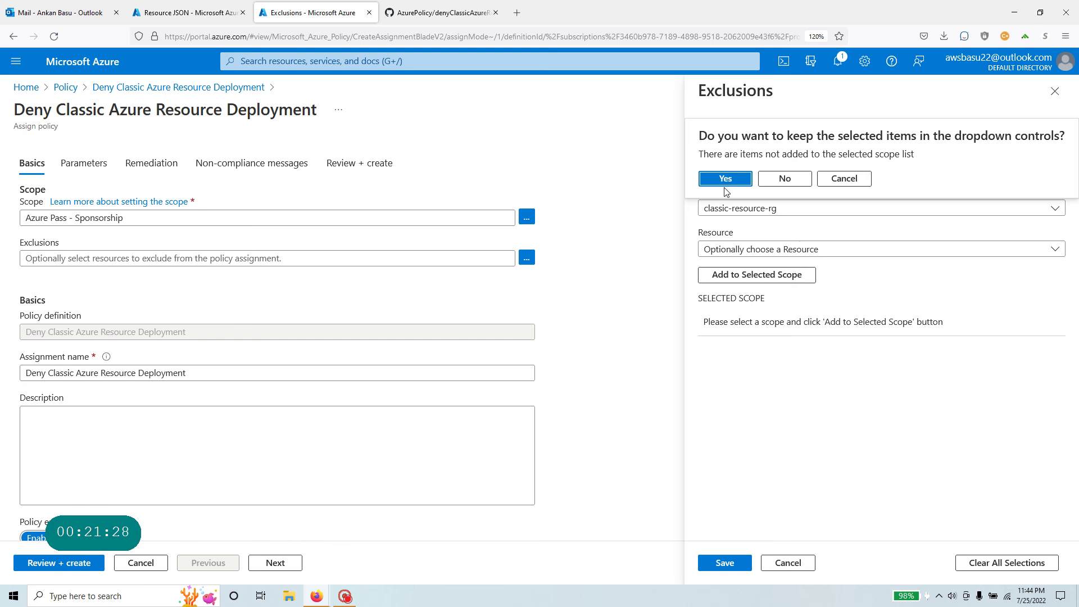
click(786, 178)
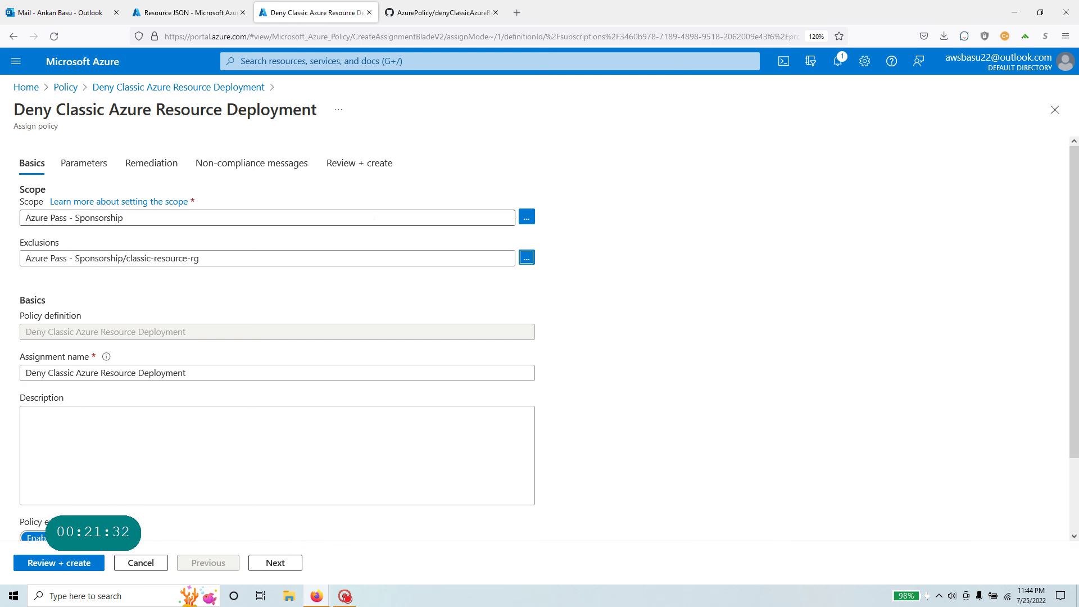
Step: Set the assignment's scope to the classic-resource-rg resource group under Azure Pass - Sponsorship and go to its review
click(521, 219)
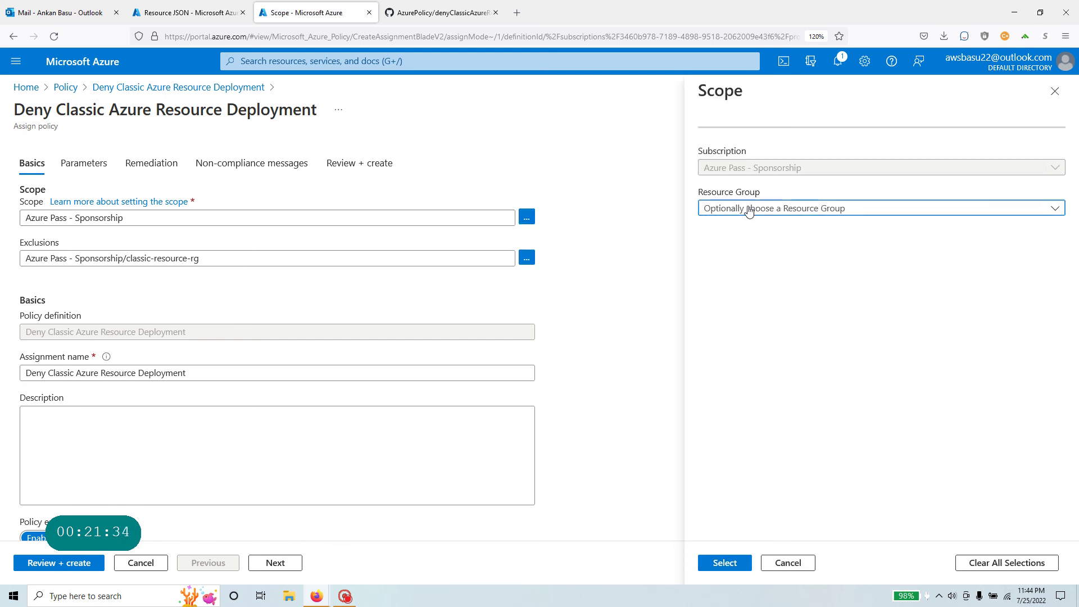
click(747, 208)
click(747, 251)
click(725, 562)
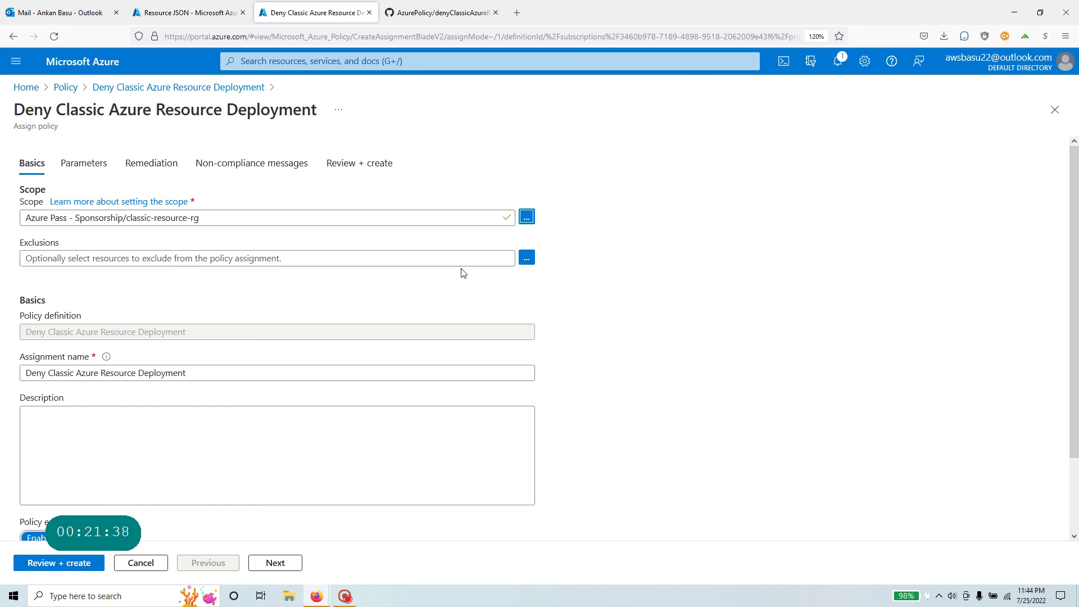
click(82, 564)
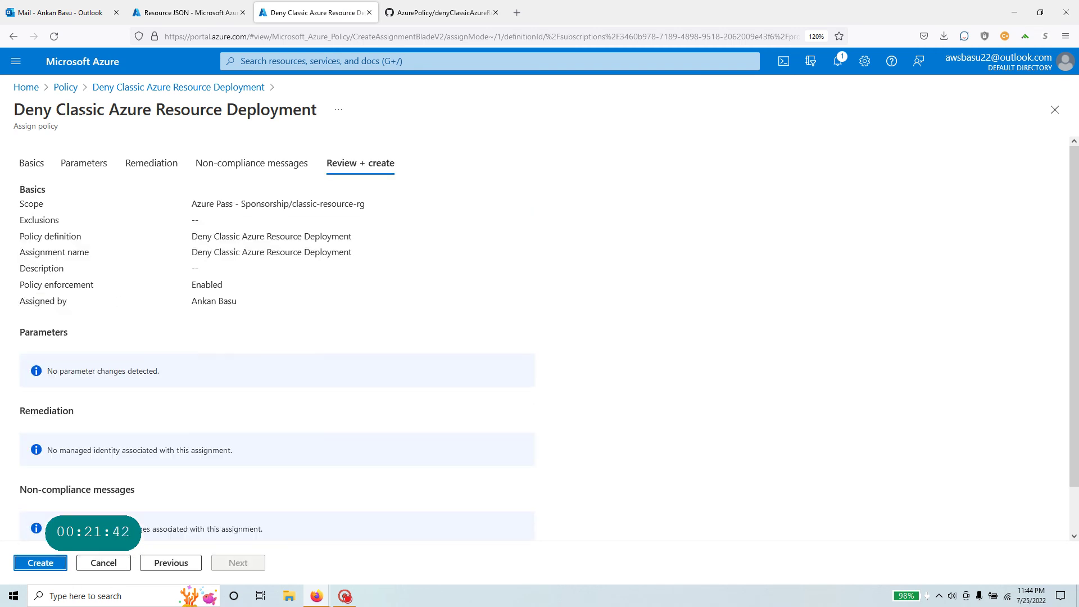
Step: Show all parameters of the policy assignment, set Effect to Deny, and create the assignment
click(100, 164)
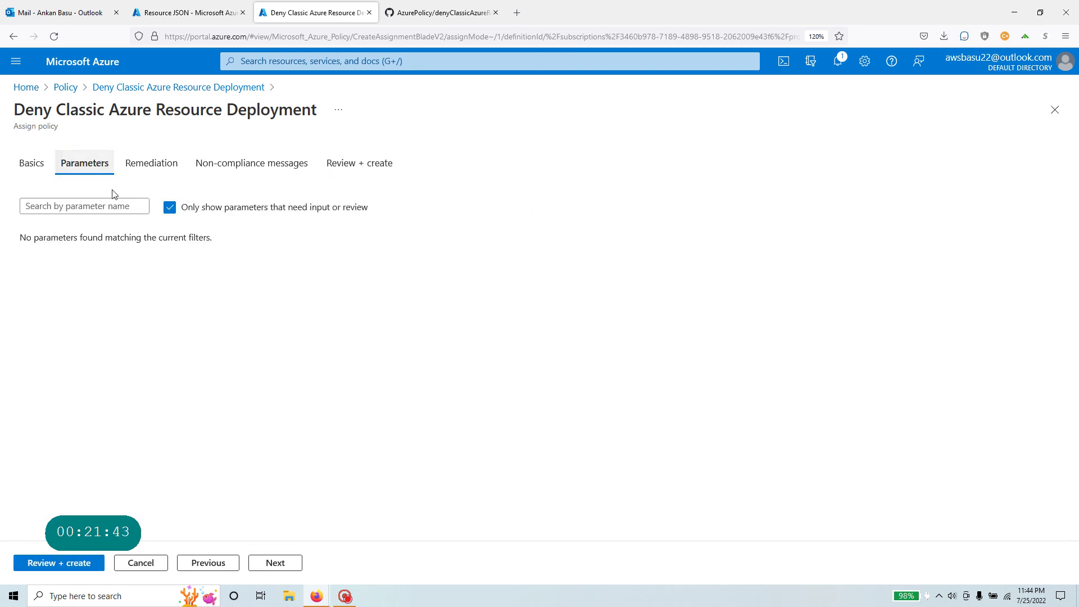
click(169, 208)
click(128, 260)
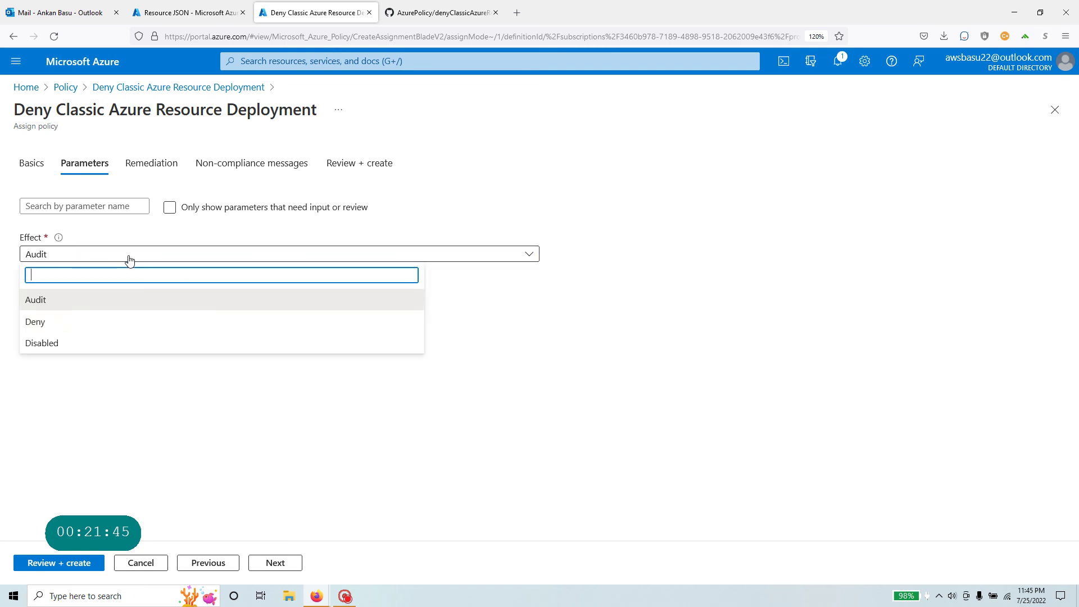
click(82, 322)
click(74, 562)
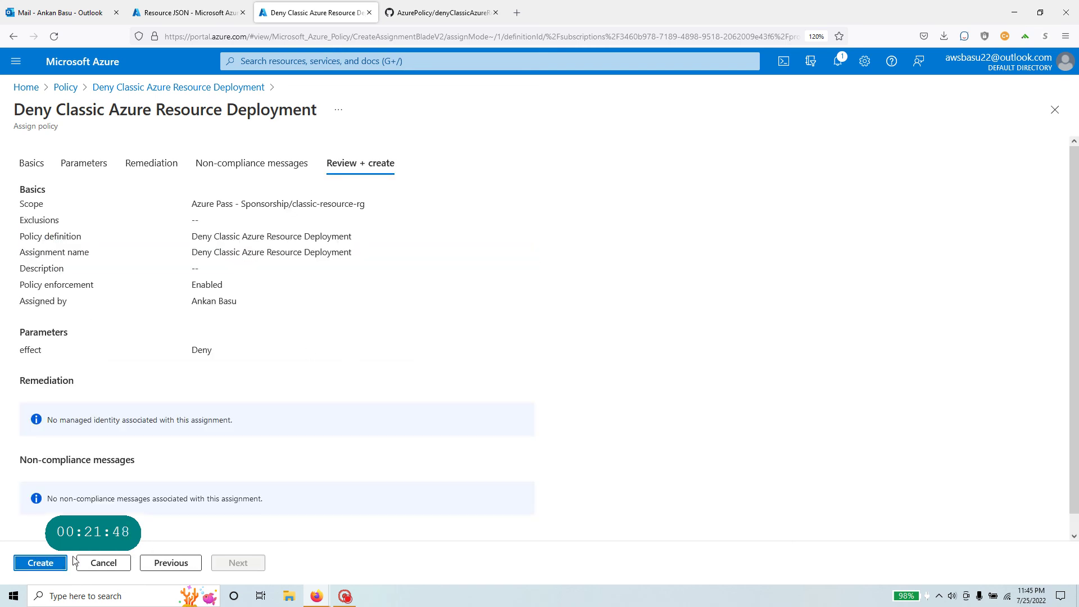
click(49, 566)
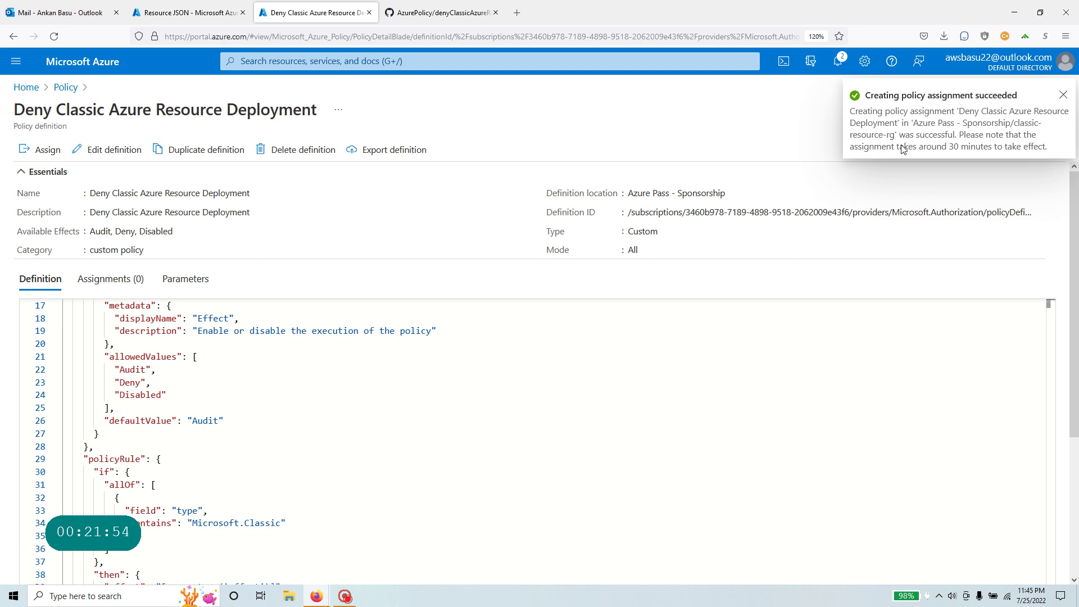
click(345, 596)
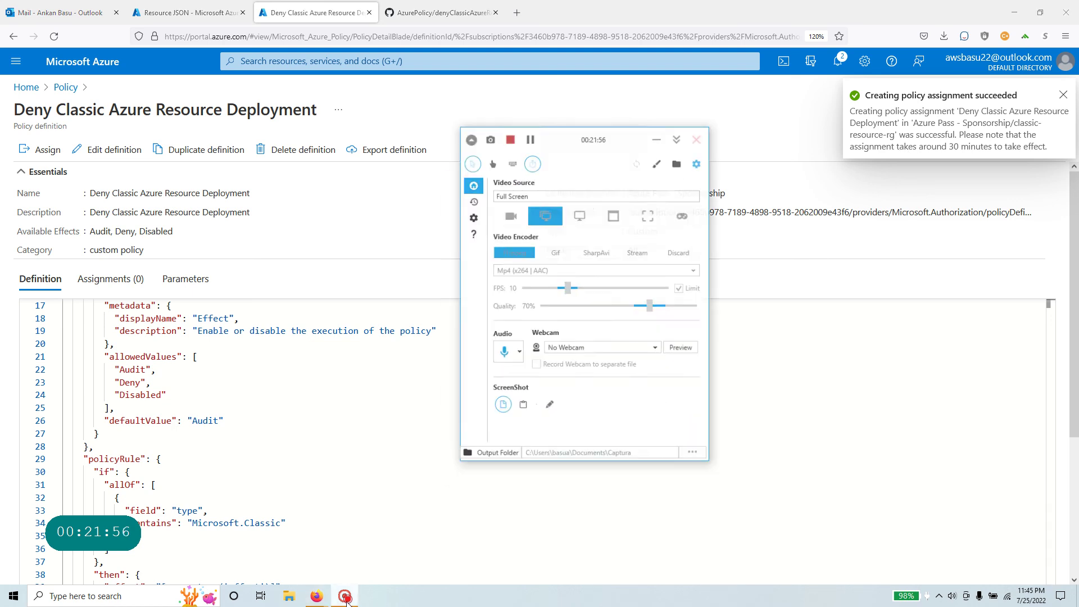
click(533, 131)
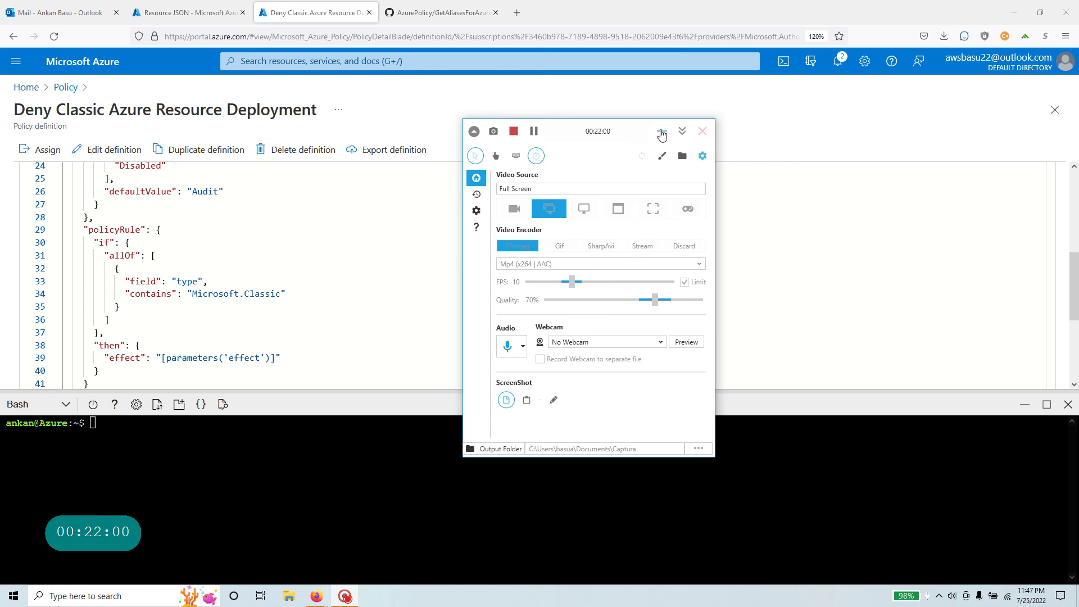
click(662, 131)
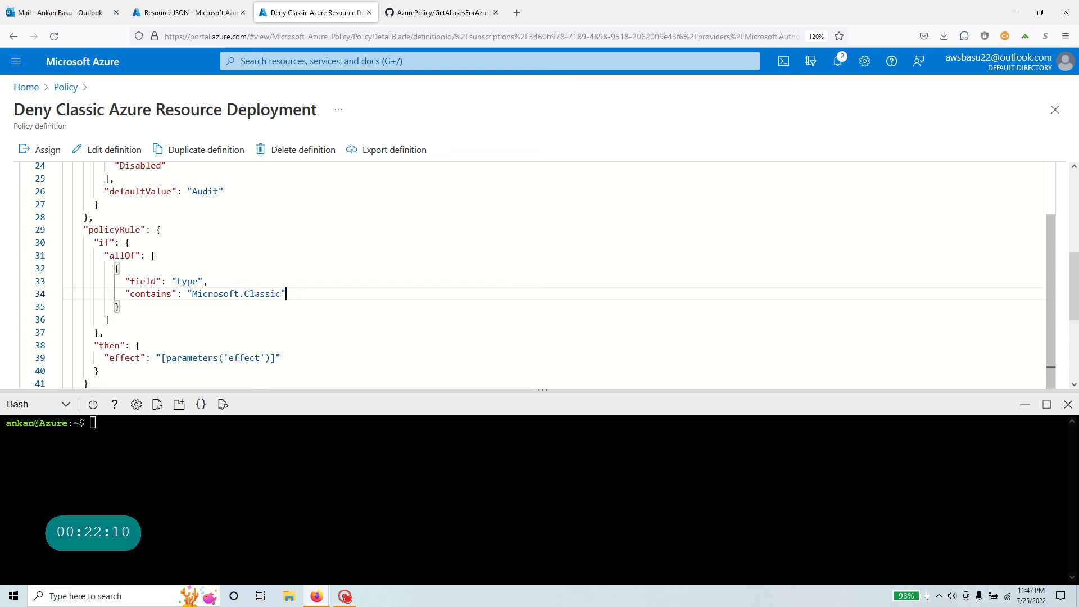
Step: Highlight the policy rule's "contains" condition and run "az provider list -o table" in Cloud Shell
drag(285, 294, 41, 299)
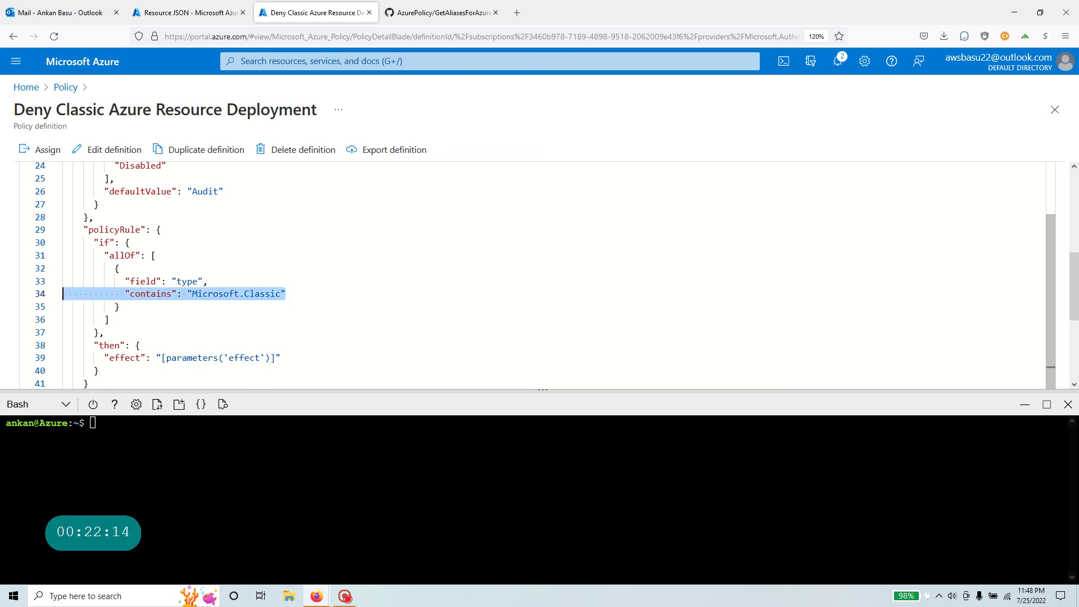
right_click(162, 427)
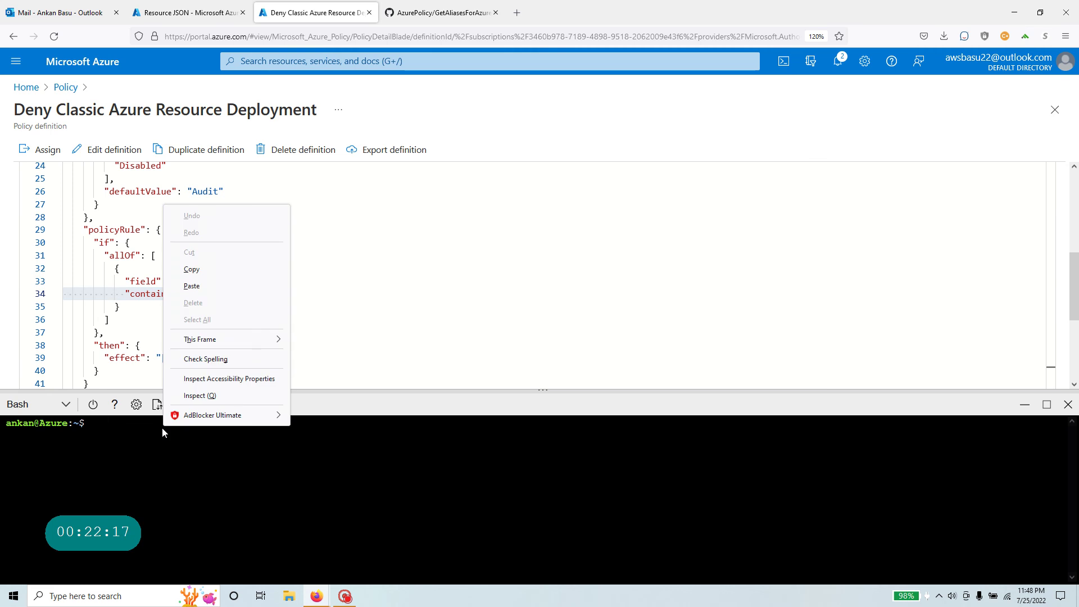
click(202, 284)
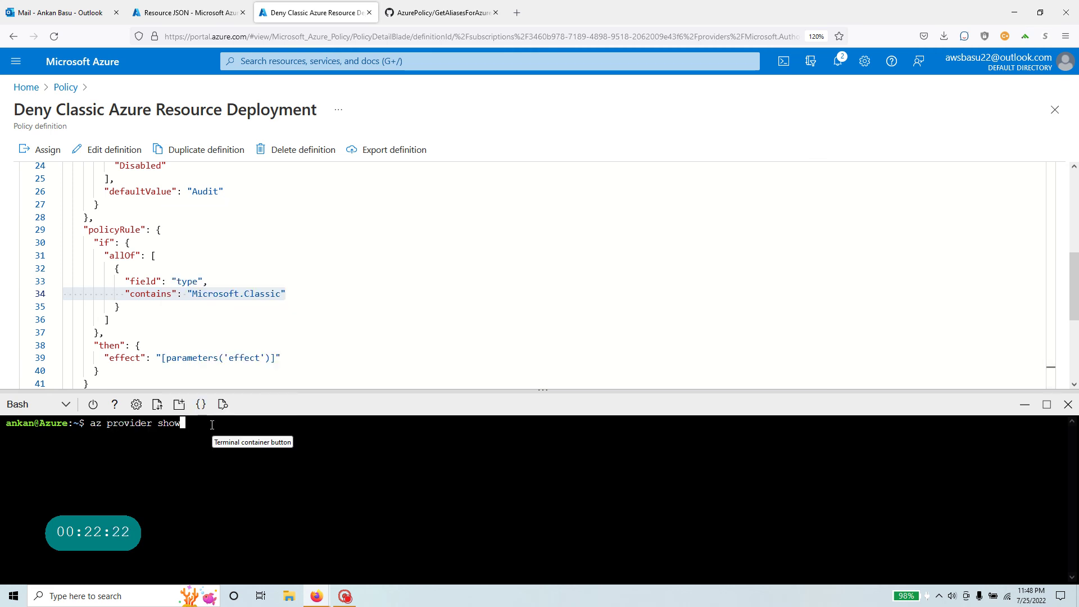
key(BackSpace)
key(BackSpace)
key(BackSpace)
key(BackSpace)
key(BackSpace)
key(BackSpace)
key(BackSpace)
key(BackSpace)
key(BackSpace)
key(BackSpace)
key(BackSpace)
key(BackSpace)
key(BackSpace)
key(BackSpace)
key(BackSpace)
key(BackSpace)
text(clear)
key(Up)
text(list -o table)
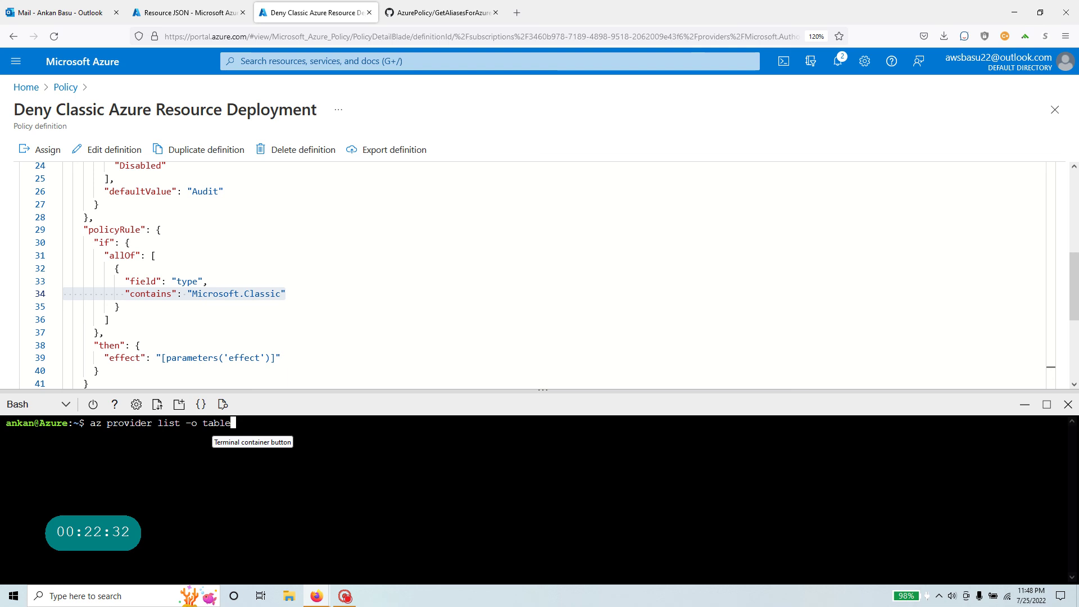
key(Return)
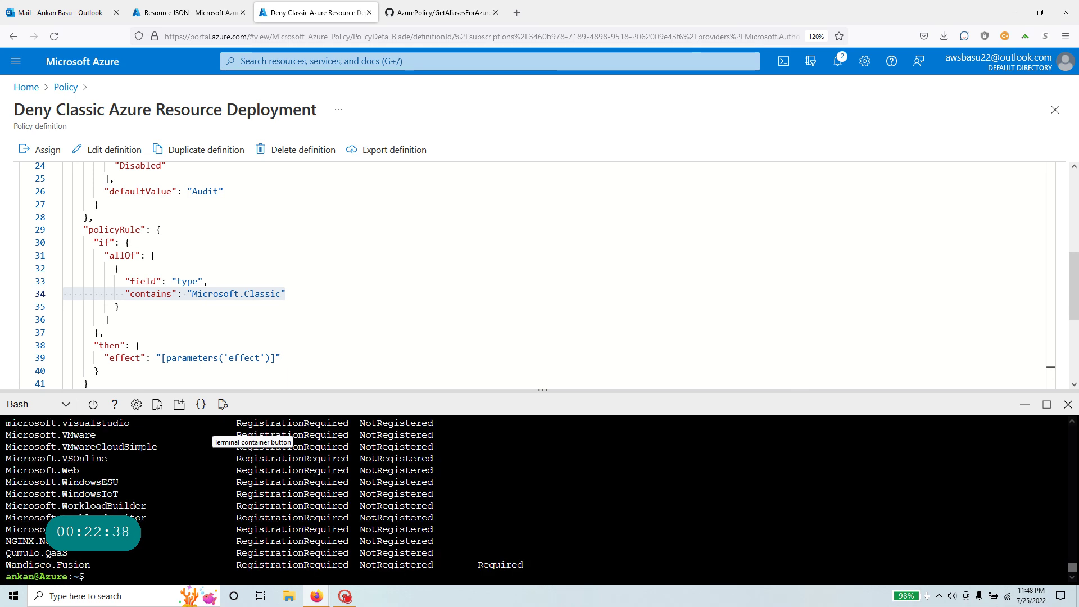
Step: Find the Microsoft.Classic entries in the listed resource providers and highlight them for comparison with the policy condition
scroll(213, 424, up, 8)
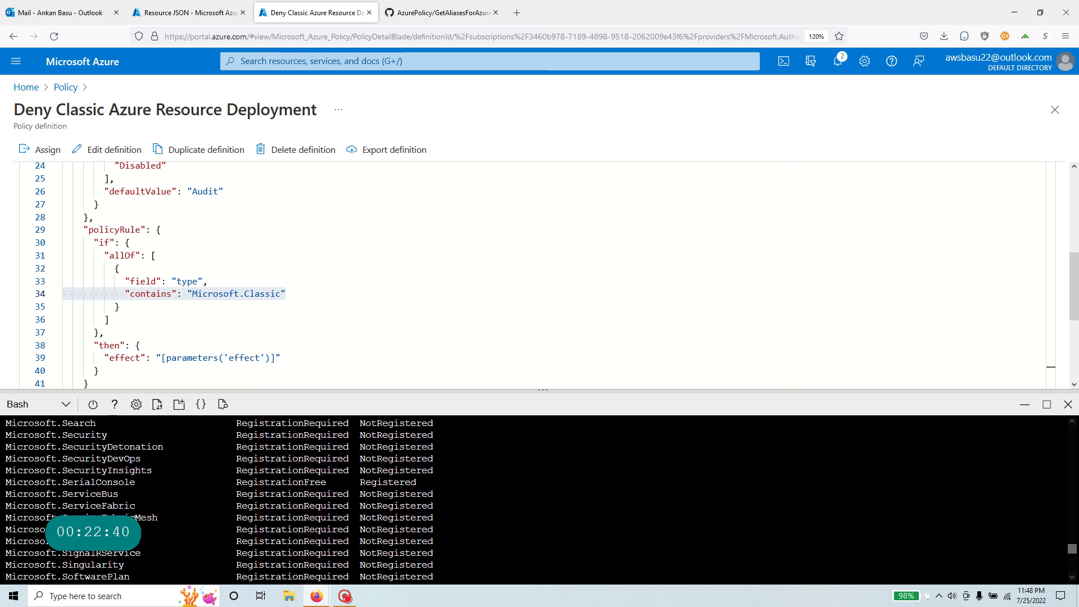
scroll(68, 500, up, 20)
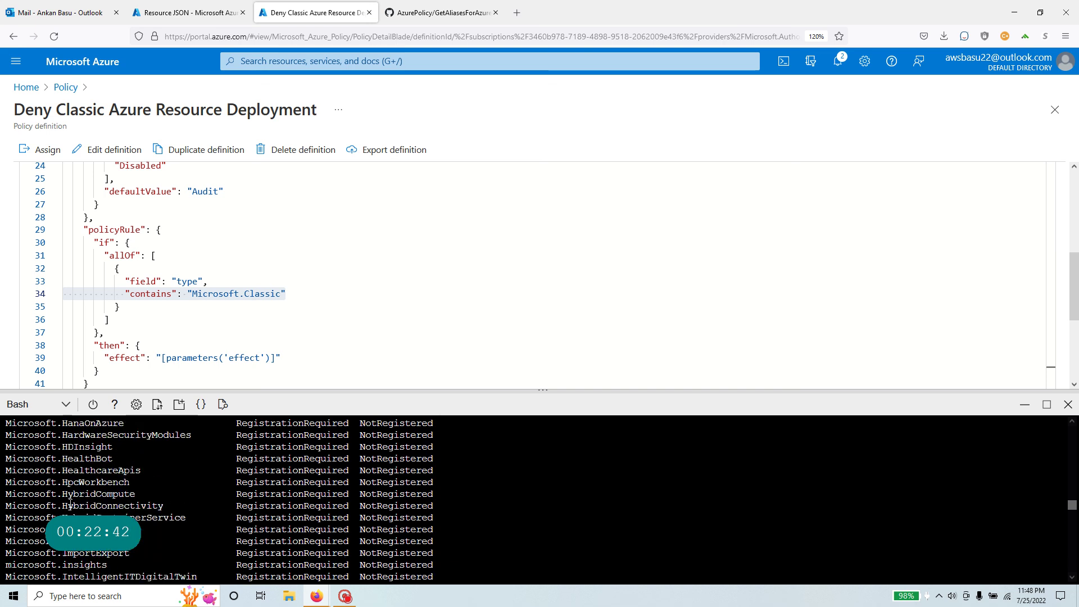
scroll(70, 503, up, 15)
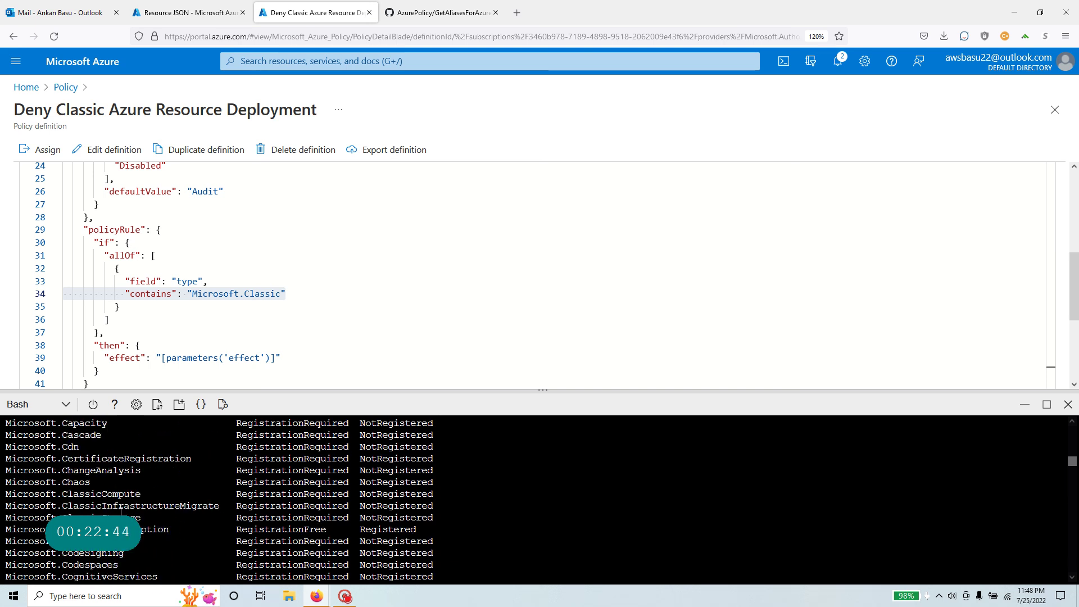
drag(6, 494, 147, 517)
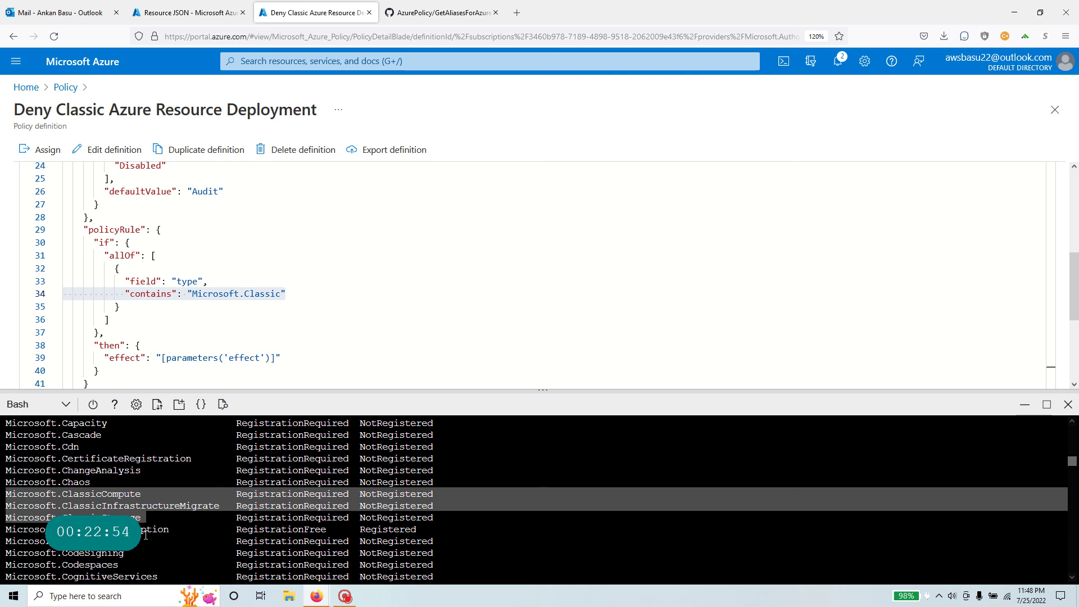
drag(169, 529, 6, 493)
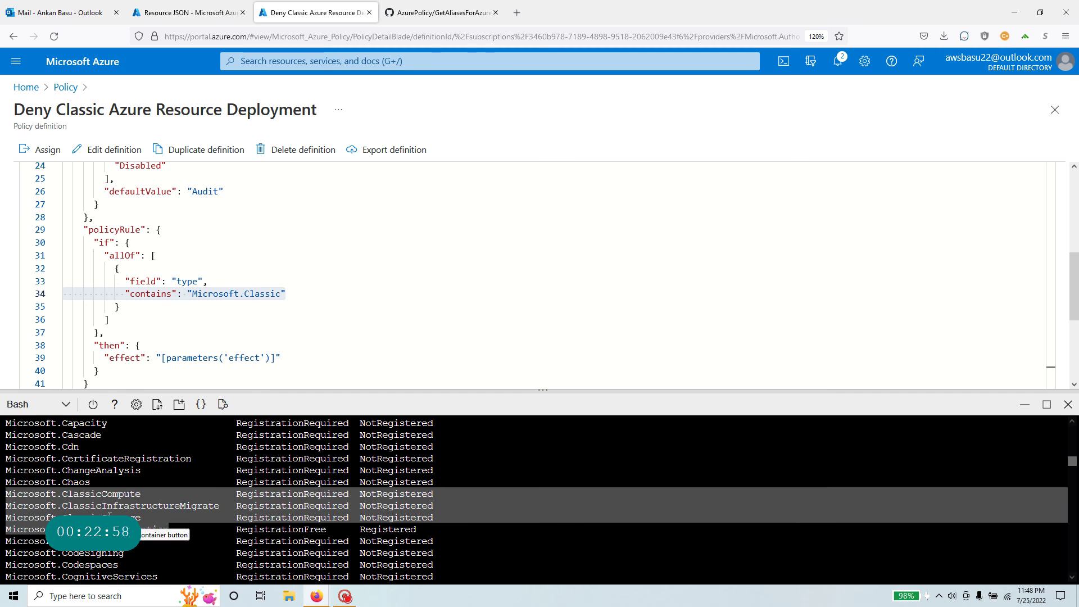
scroll(110, 516, down, 15)
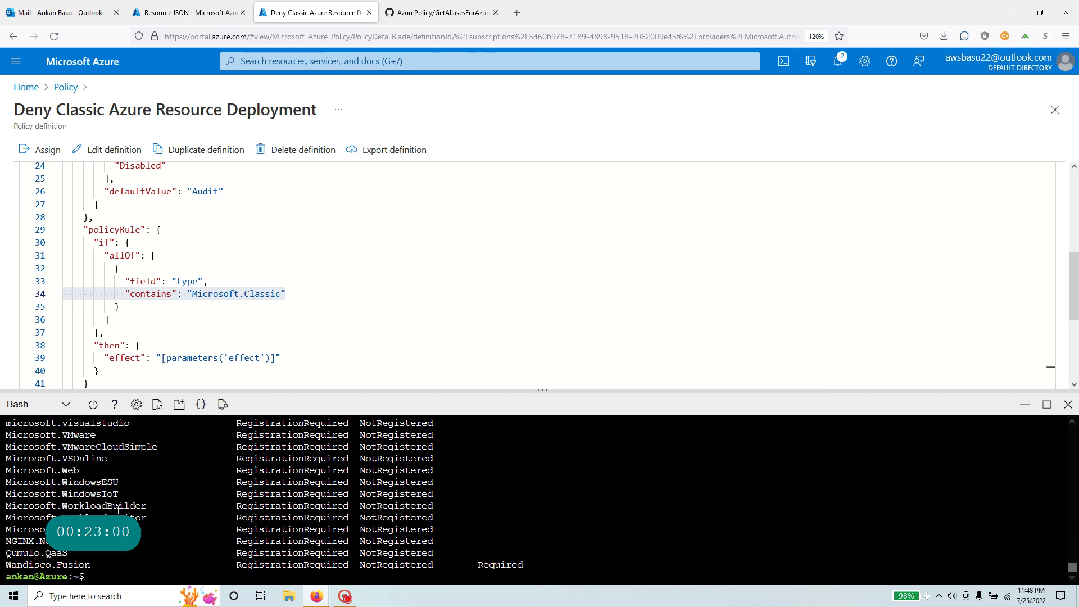
Step: Filter the provider table with "az provider list -o table | grep -i classic" and highlight the matching providers, including the classic network one
key(Return)
key(Return)
key(Return)
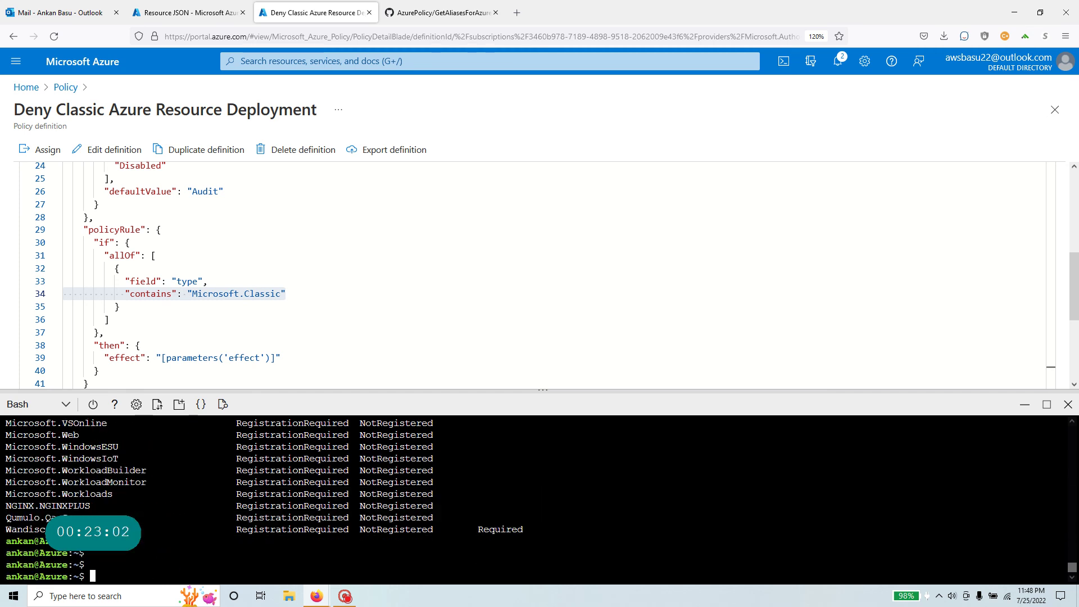
key(Up)
text(| grep )
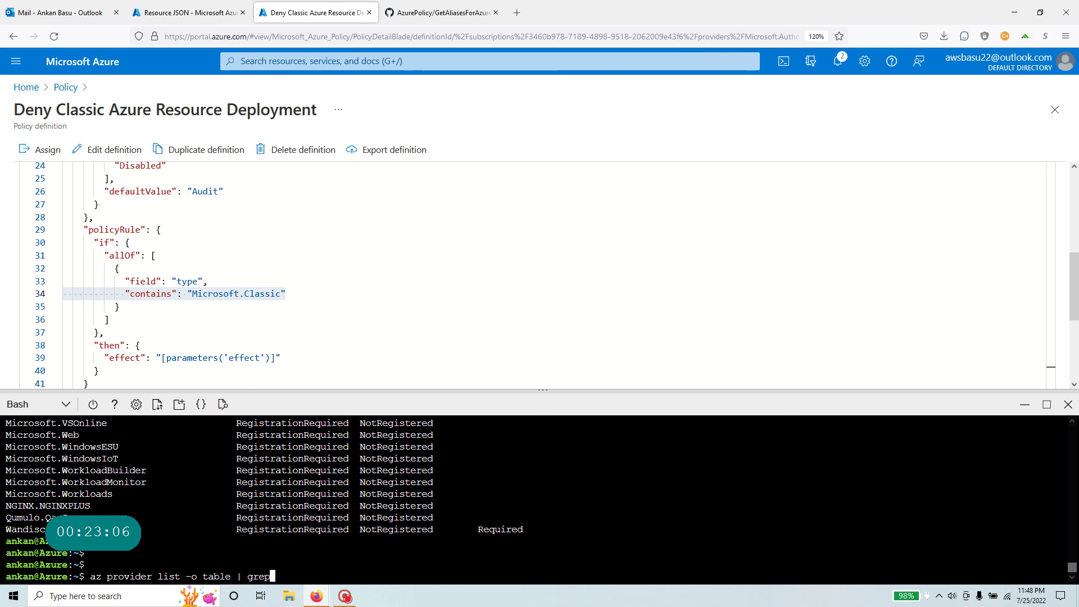
text(-i classic)
key(Return)
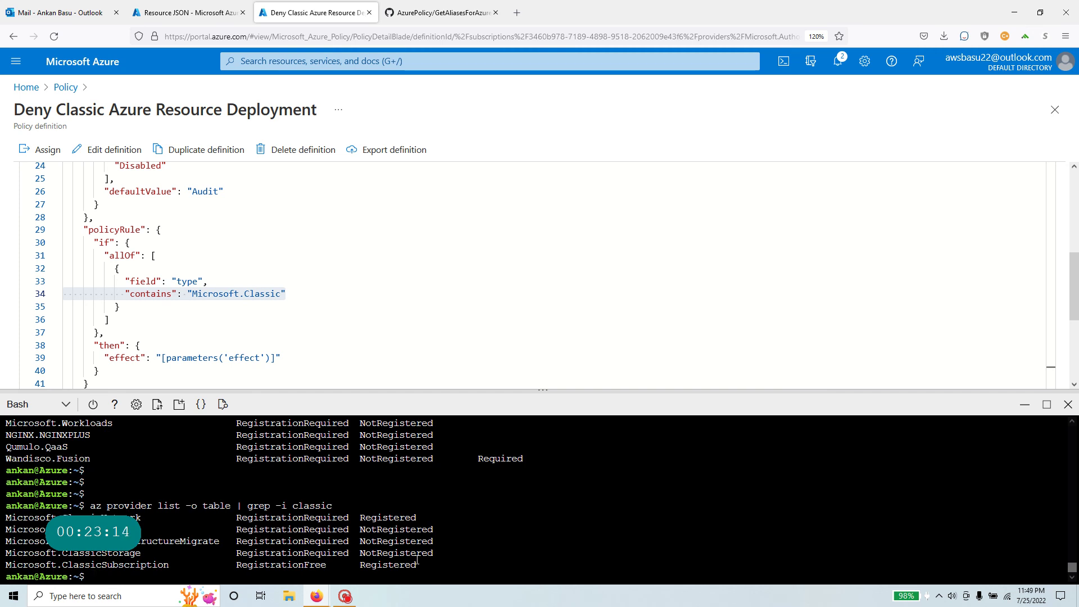
drag(417, 559, 7, 518)
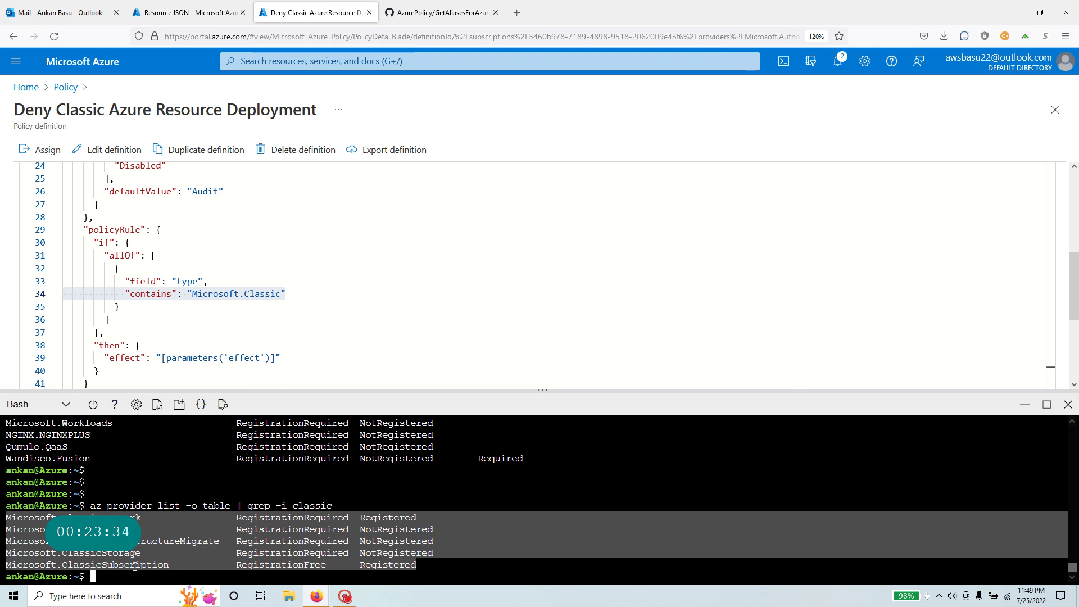
drag(145, 518, 6, 518)
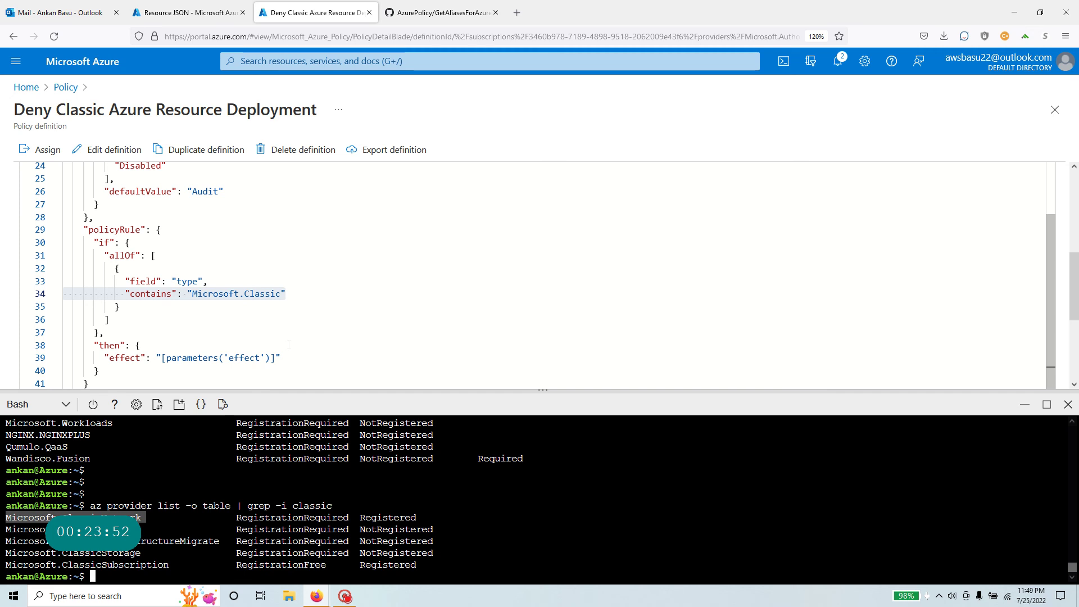
Step: Shrink the Cloud Shell pane and open the Deny Classic Azure Resource Deployment assignment from the Policy assignments
click(104, 332)
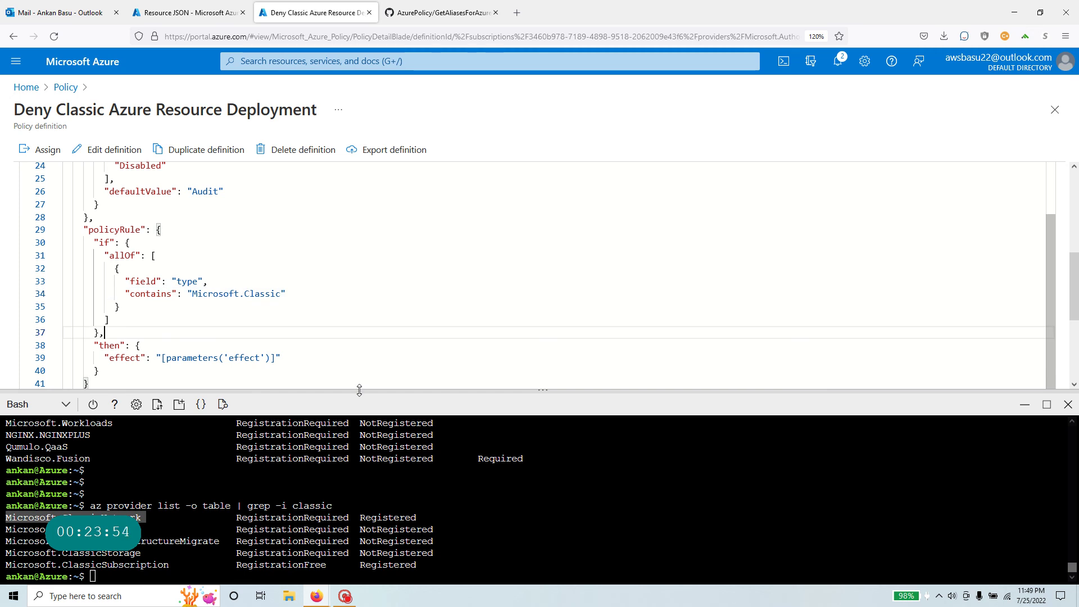
drag(360, 390, 360, 515)
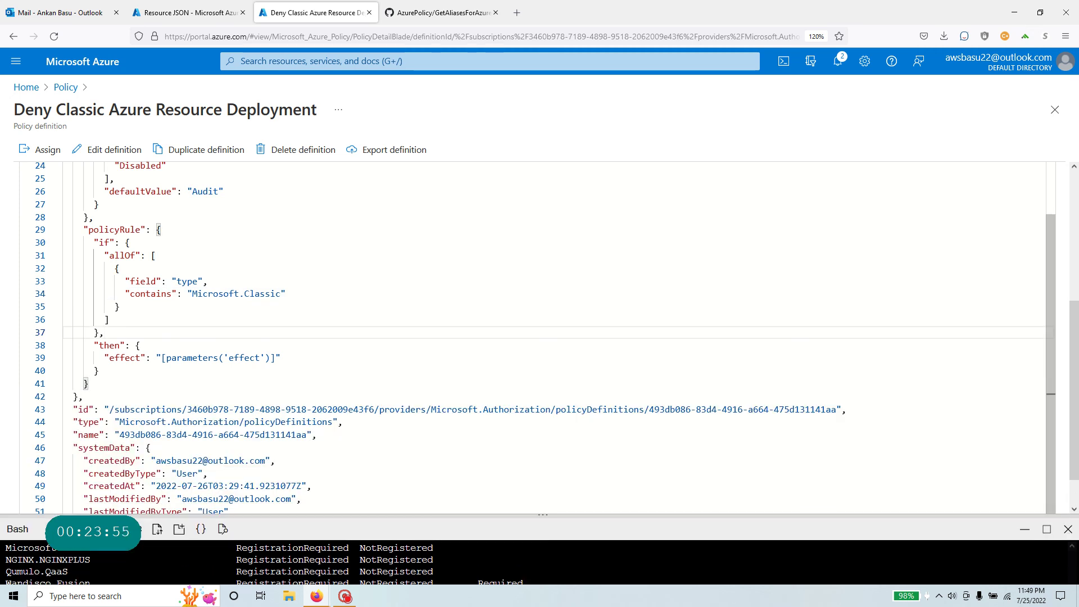
click(64, 92)
click(46, 333)
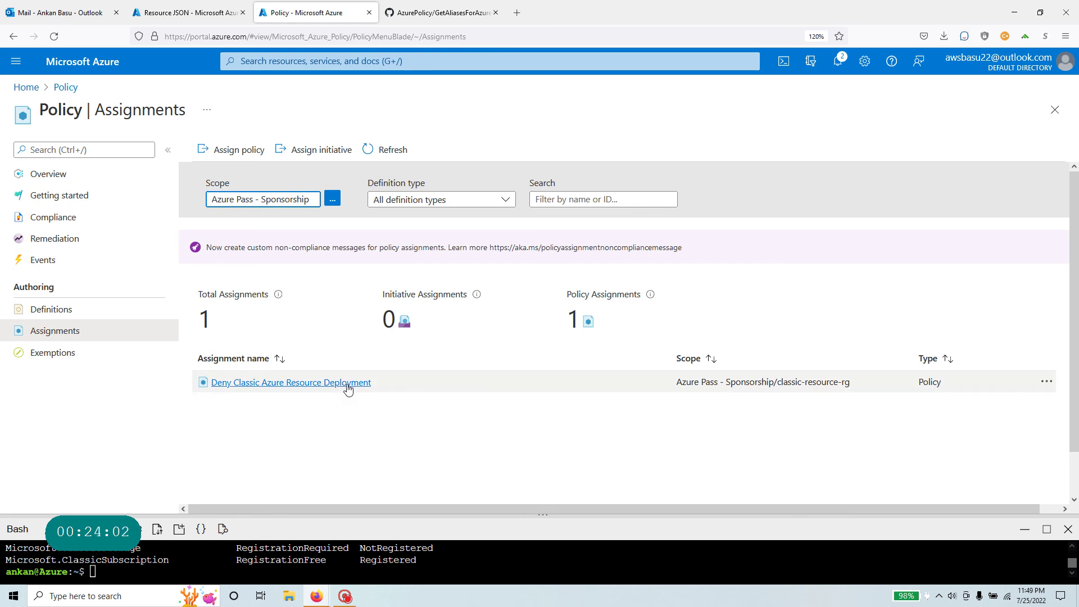
click(345, 384)
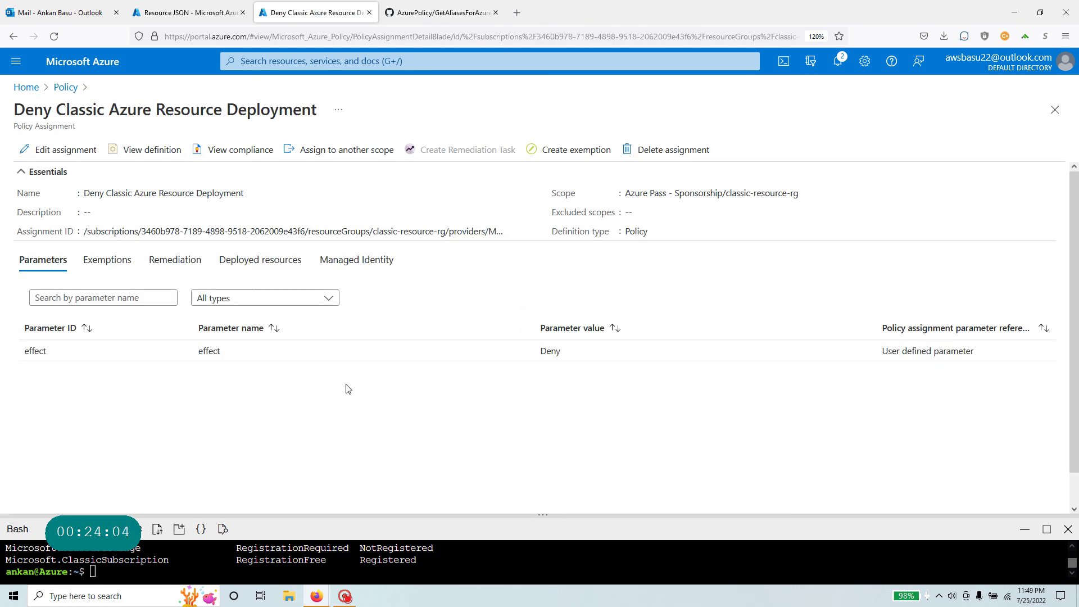
Step: Check the resource compliance of the Deny Classic Azure Resource Deployment assignment and return to the portal home page
click(217, 150)
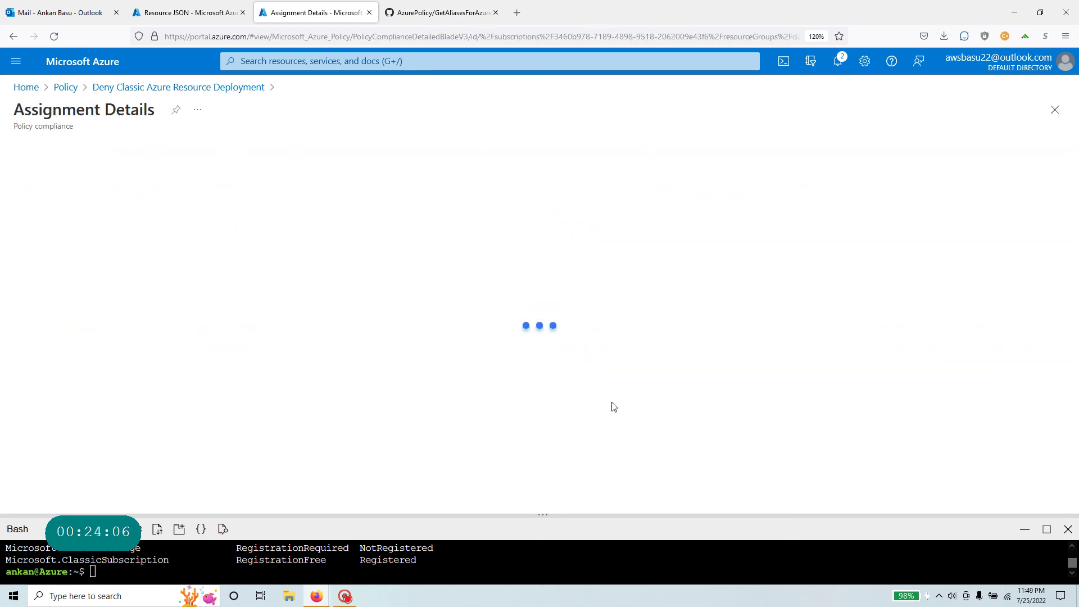
scroll(317, 444, down, 3)
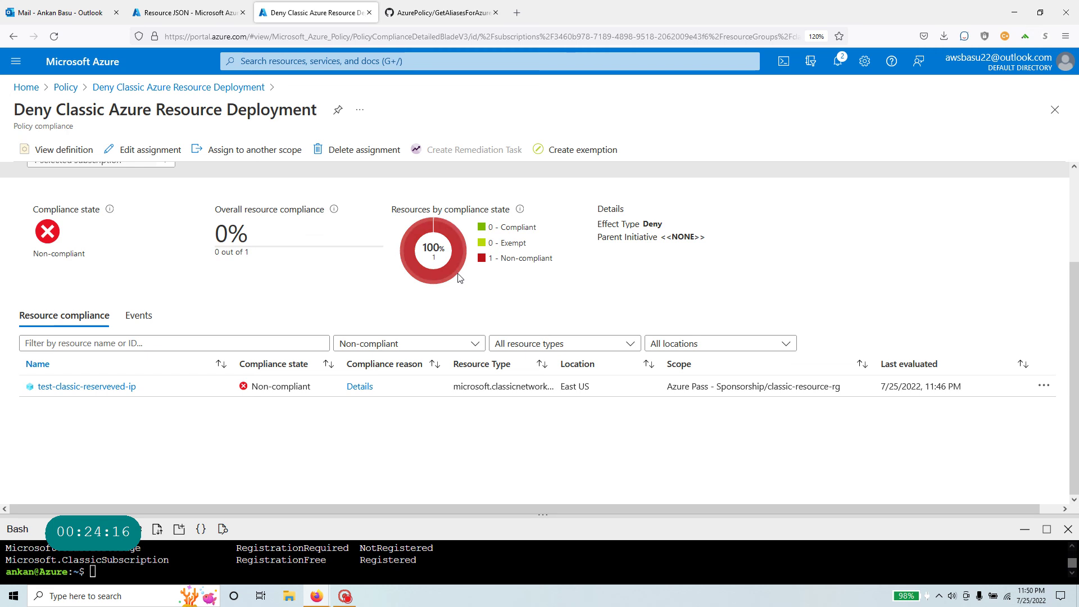
click(26, 87)
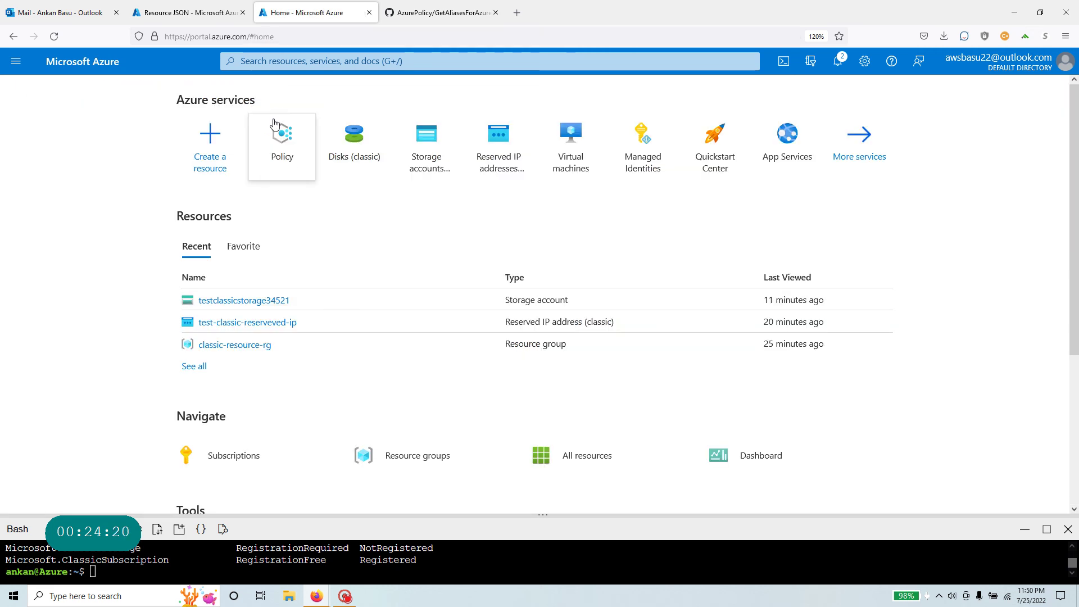
Step: Search the portal for "virtual" and open the Virtual networks (classic) service
click(288, 68)
text(vnet)
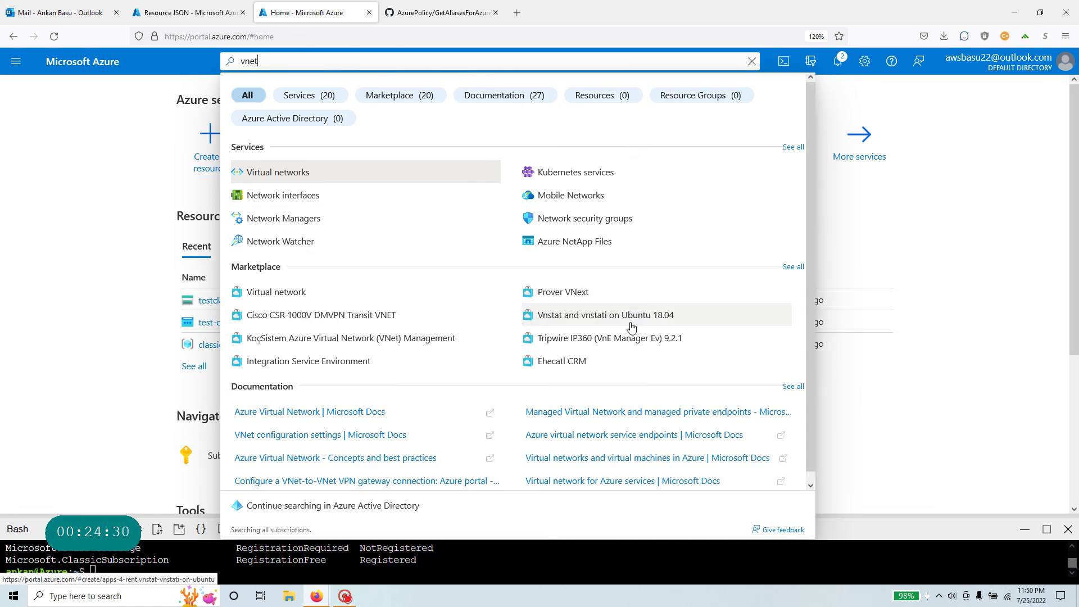
drag(259, 61, 216, 61)
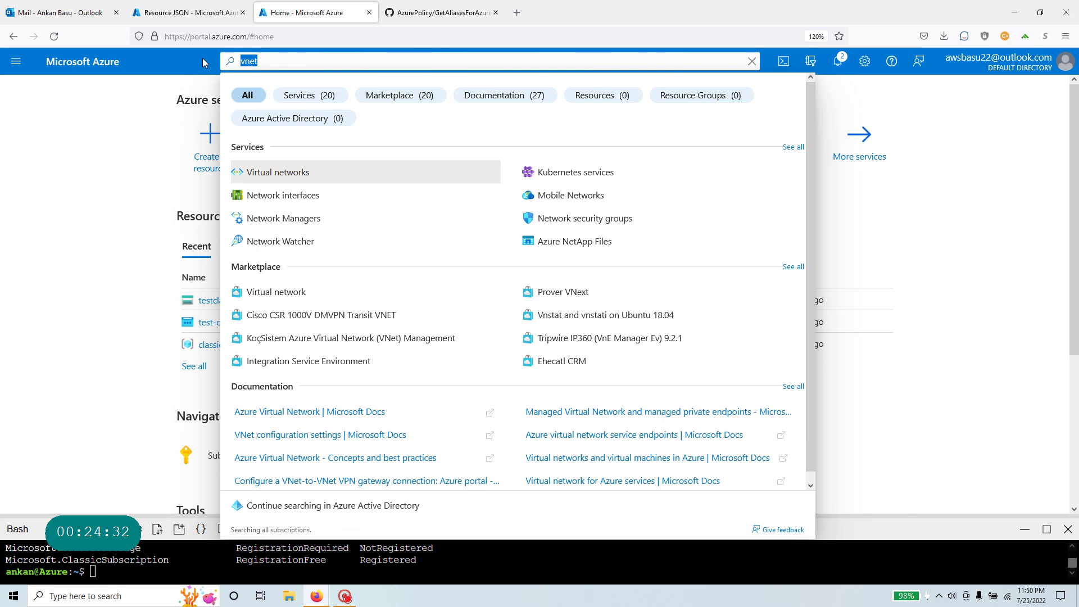
text(vm)
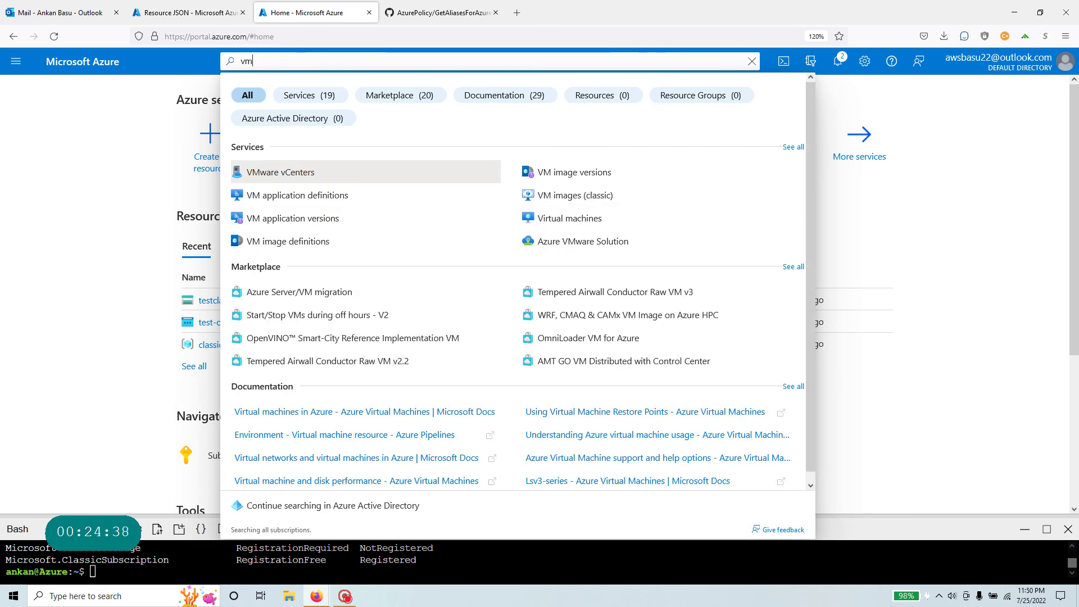
key(BackSpace)
text(irtual)
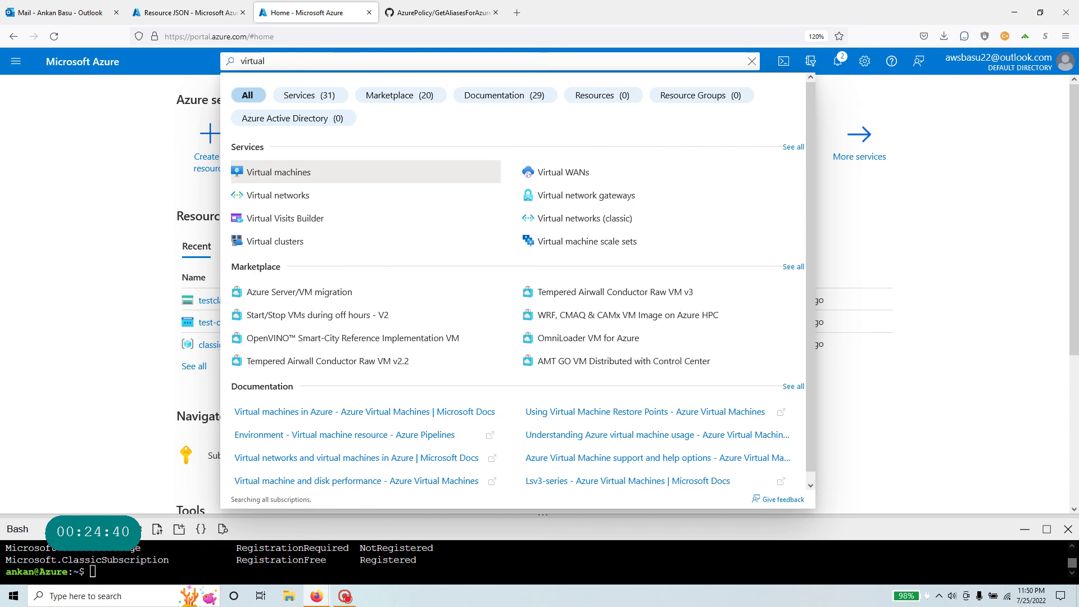
click(622, 218)
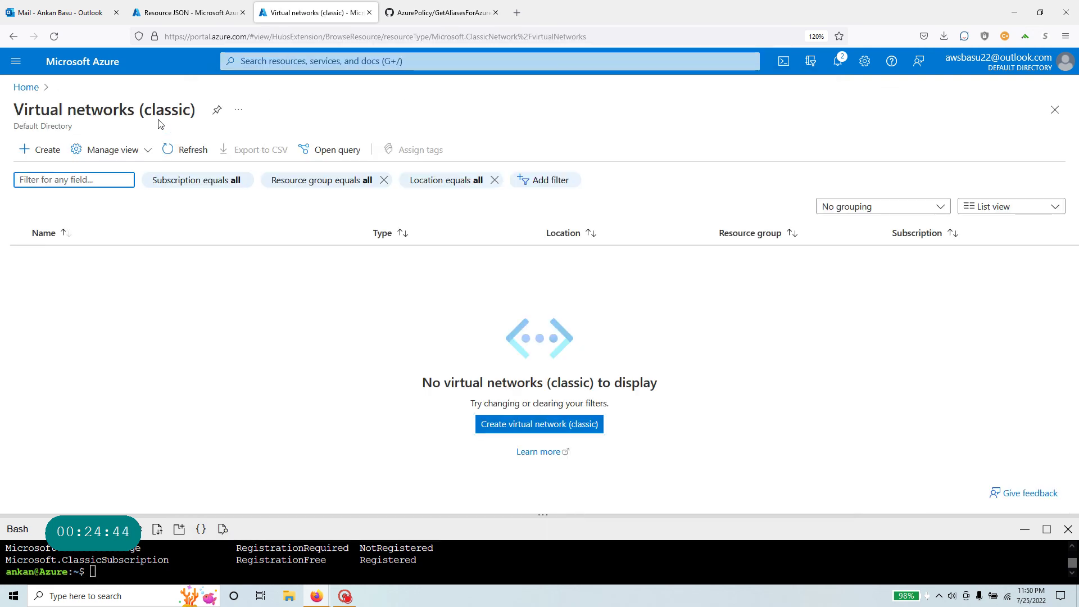
Step: Start a new classic virtual network in resource group classic-resource-rg and name it test-vnet-classic
click(48, 152)
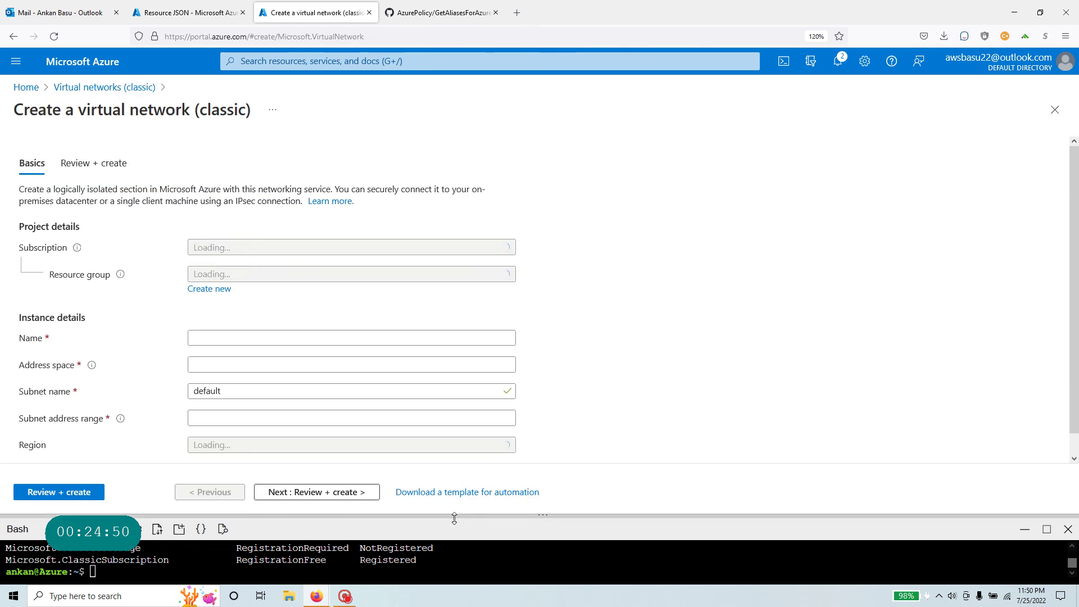
click(313, 274)
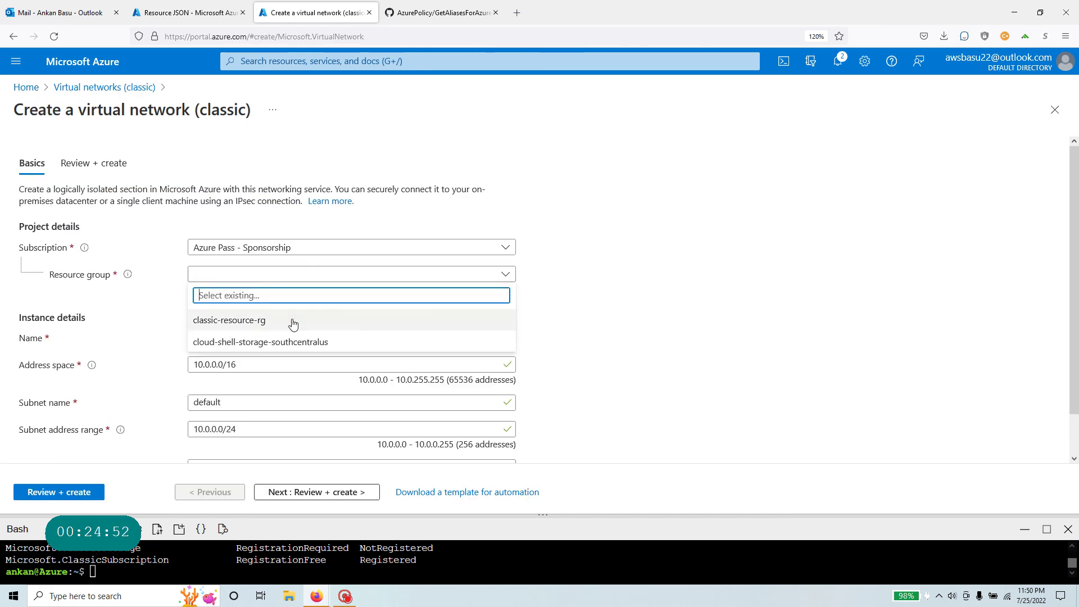
click(292, 322)
key(Tab)
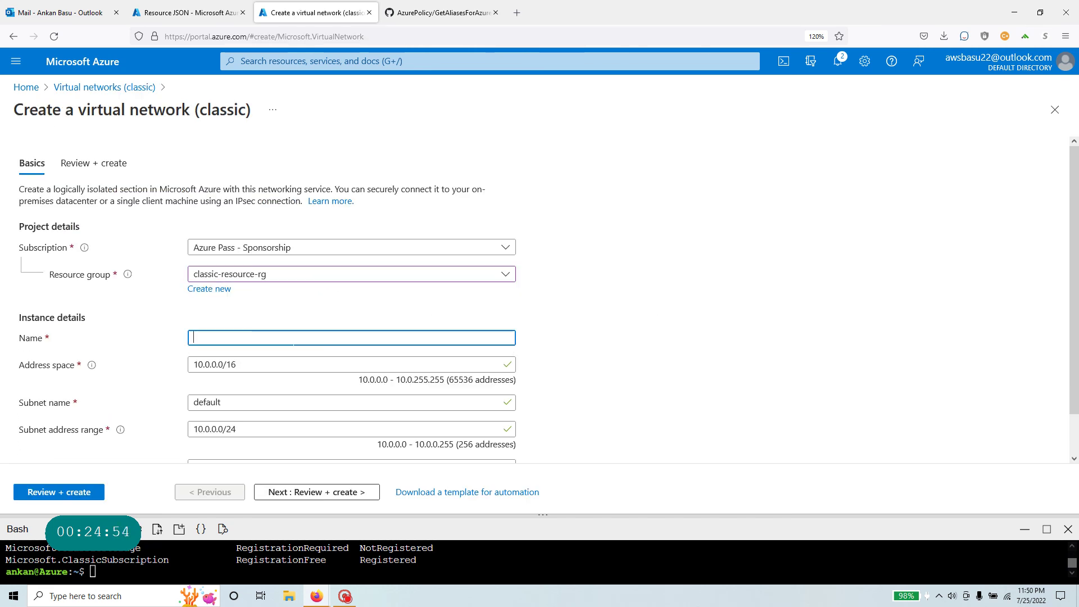
text(test-vnet)
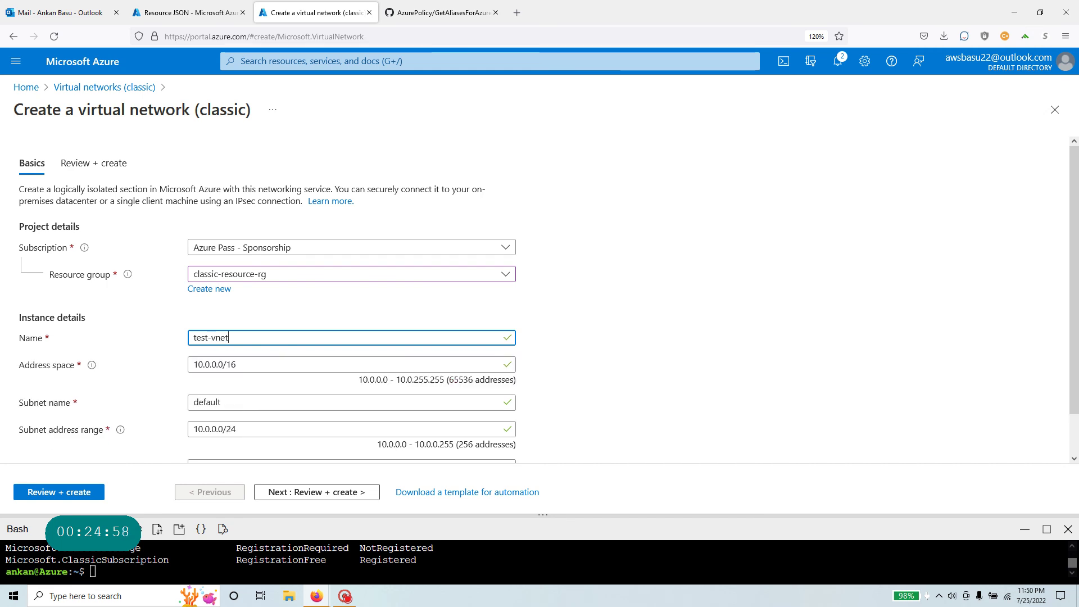
text(-classic)
Step: Review and submit the test-vnet-classic deployment and open its error details
scroll(335, 337, down, 1)
click(338, 490)
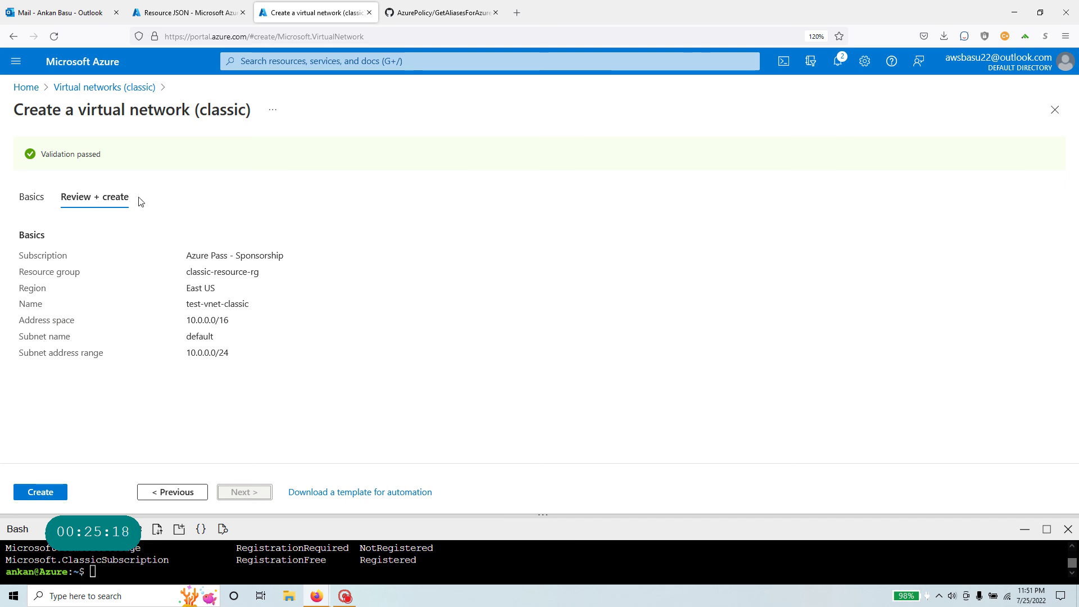
click(54, 493)
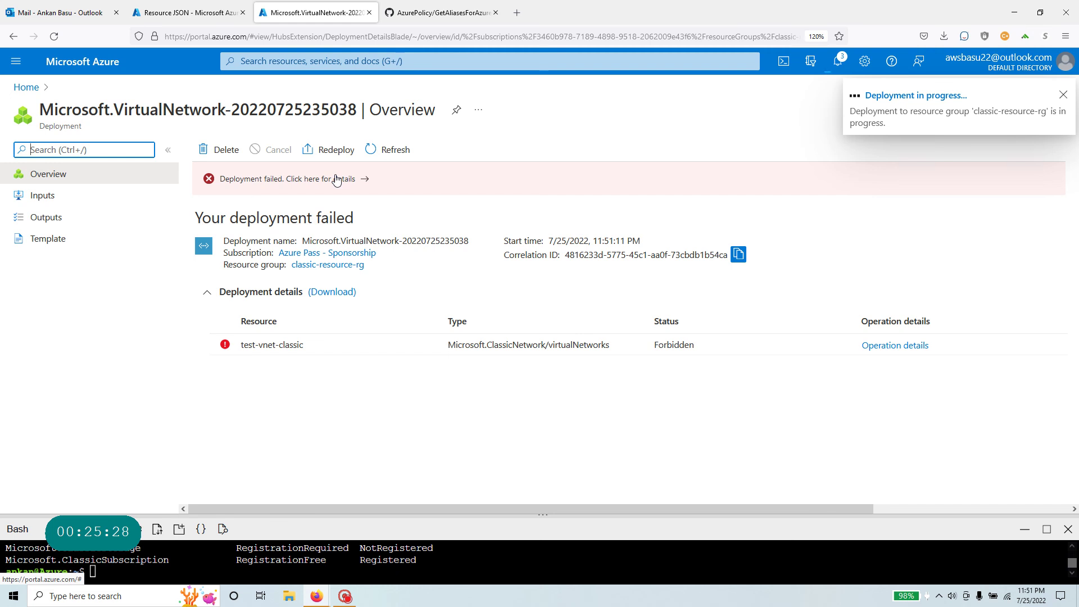
click(336, 179)
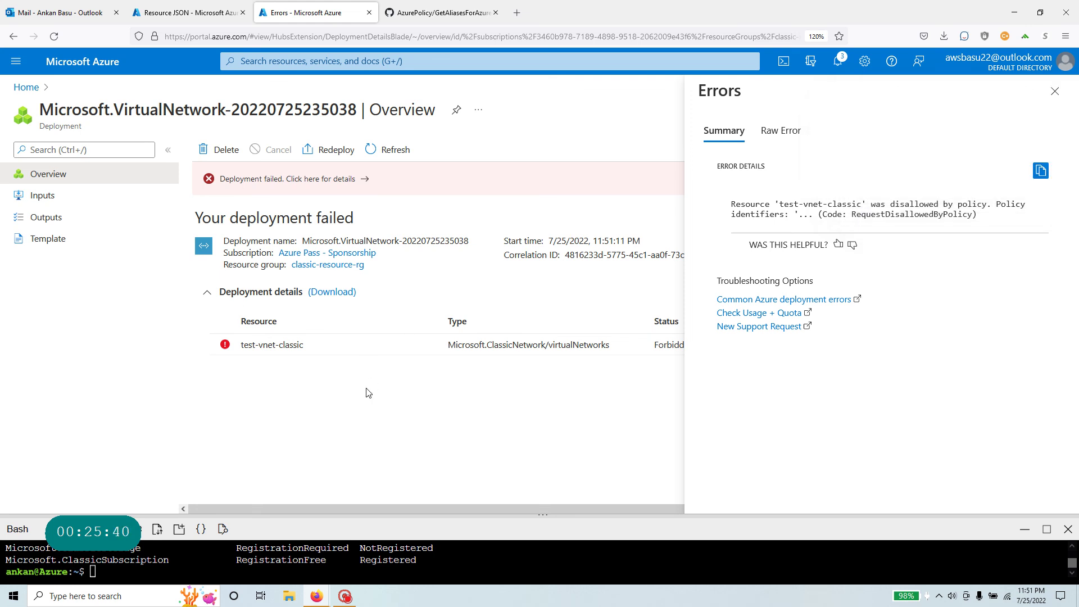
Step: Enlarge the Cloud Shell pane and highlight the Microsoft.Classic providers in the filtered provider output
drag(363, 514, 362, 331)
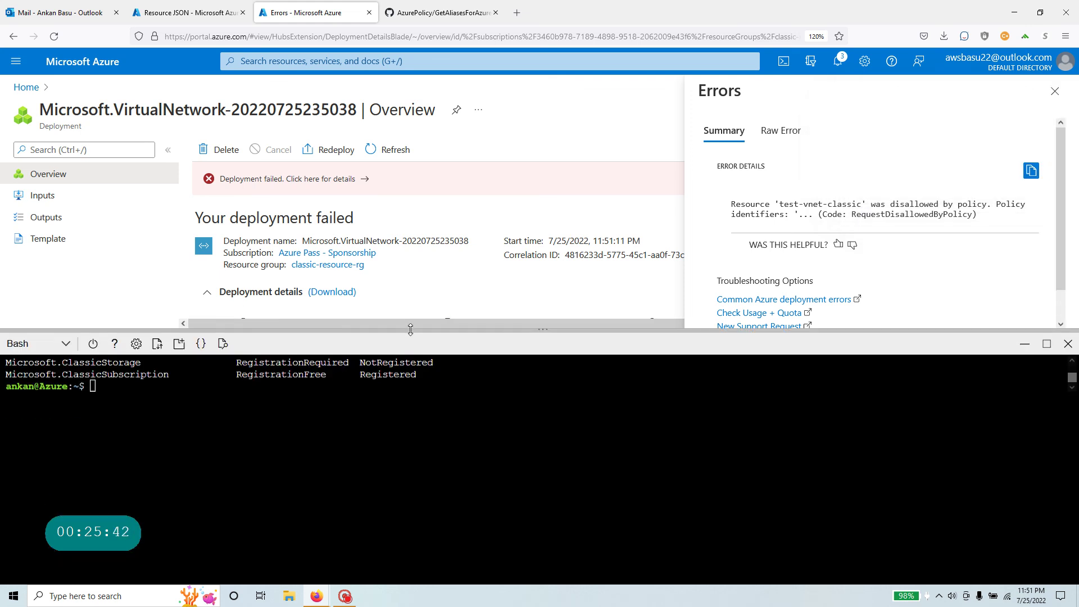
drag(416, 564, 3, 521)
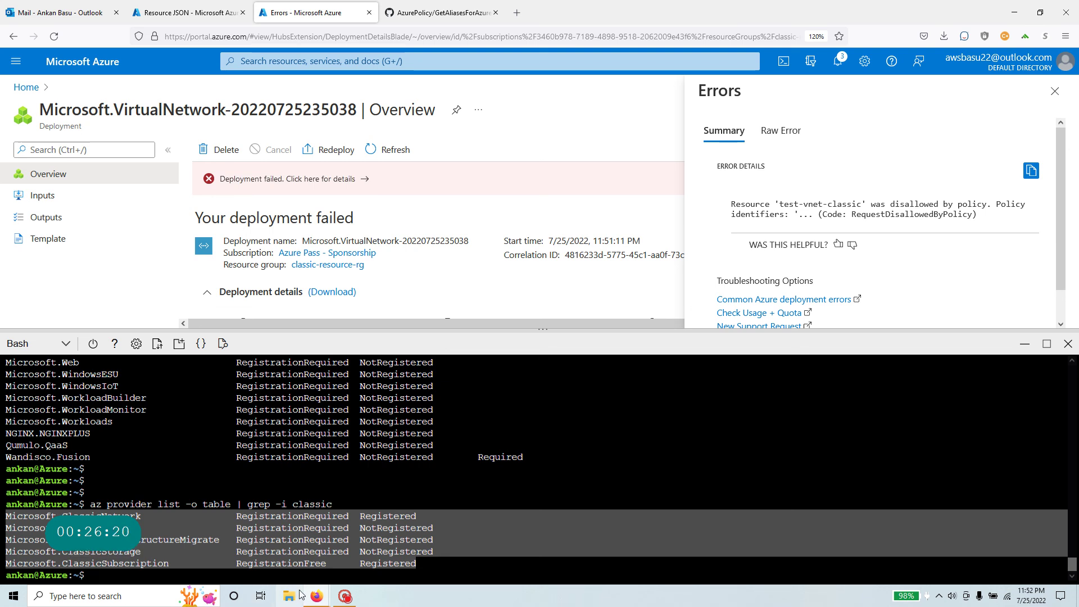
click(344, 595)
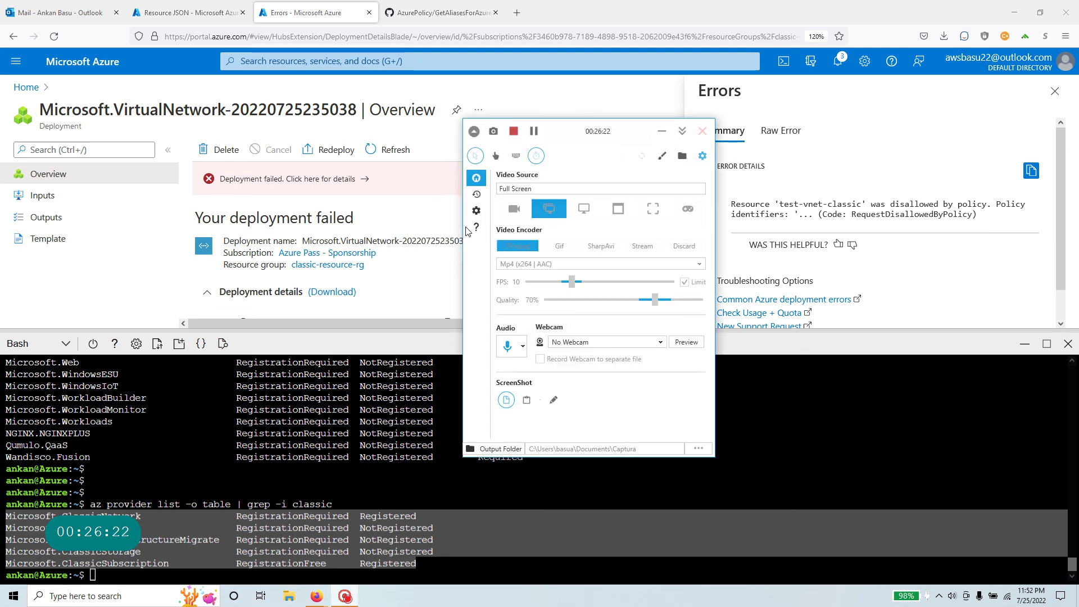